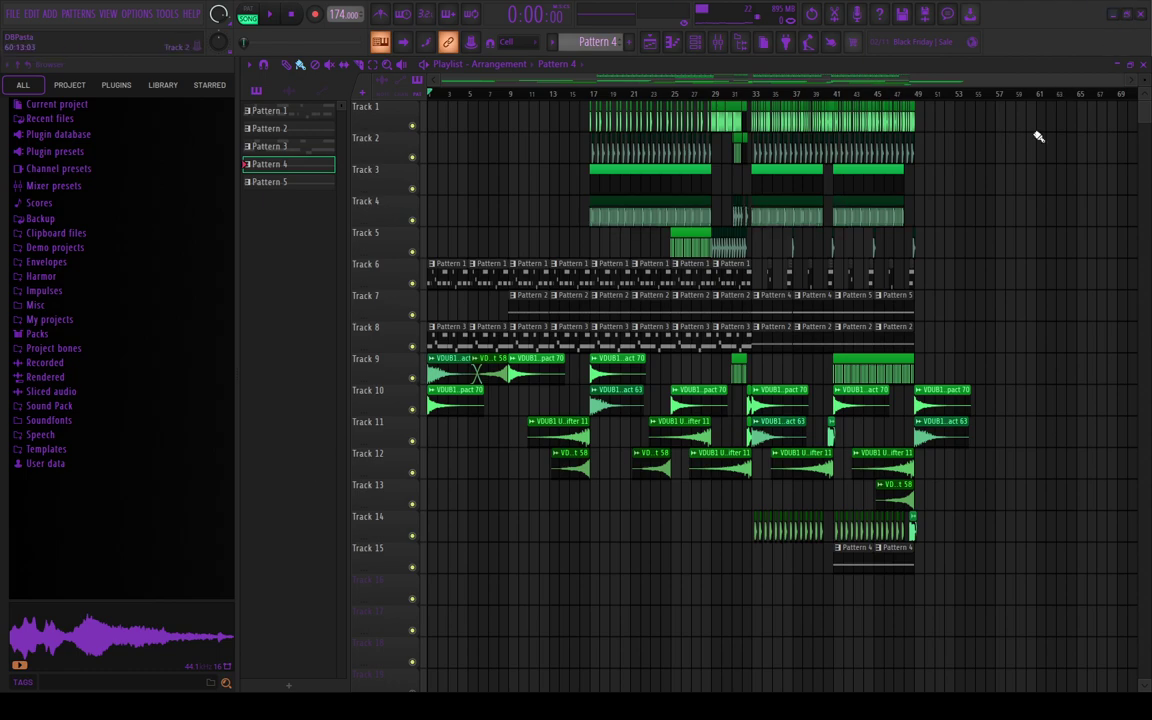
Step: Look over the full playlist arrangement, including the section that starts at bar 17
scroll(586, 263, up, 2)
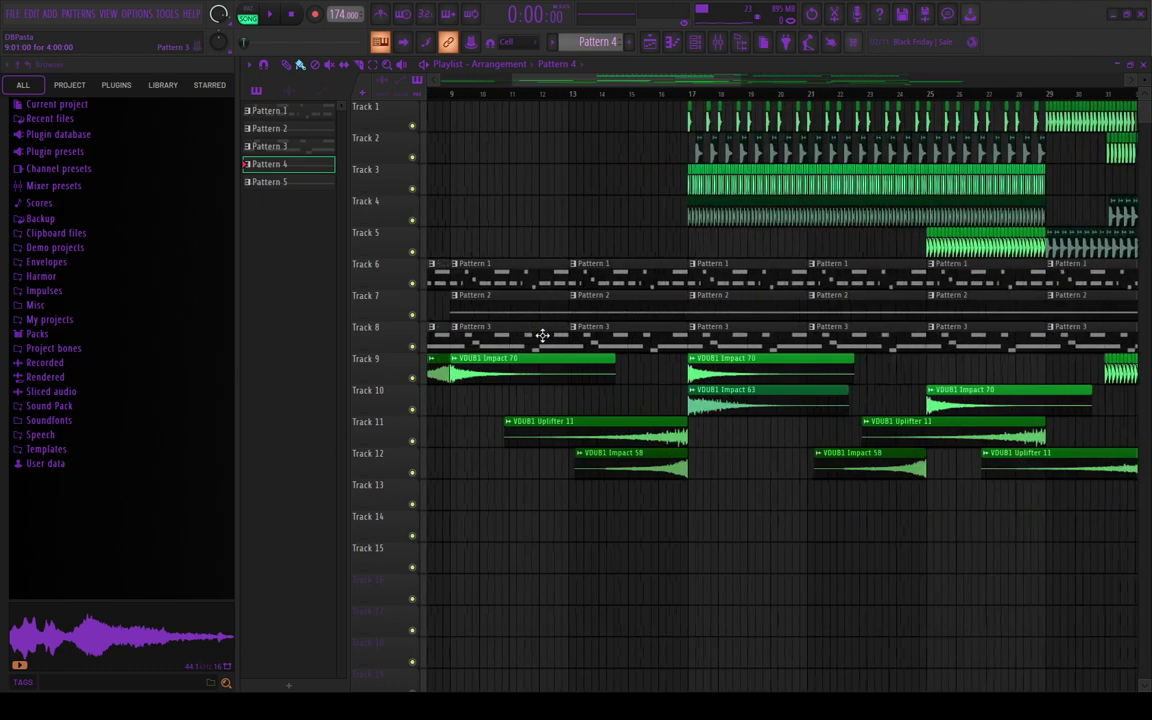
scroll(679, 108, up, 1)
drag(687, 81, 516, 83)
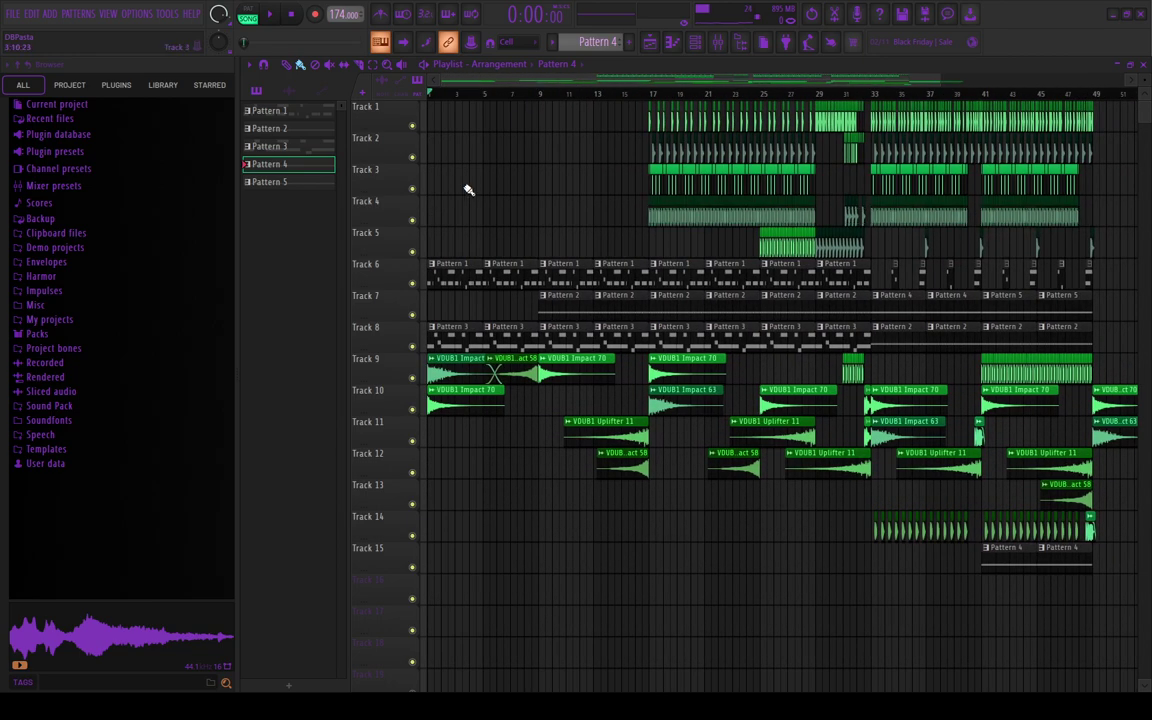
scroll(690, 228, down, 2)
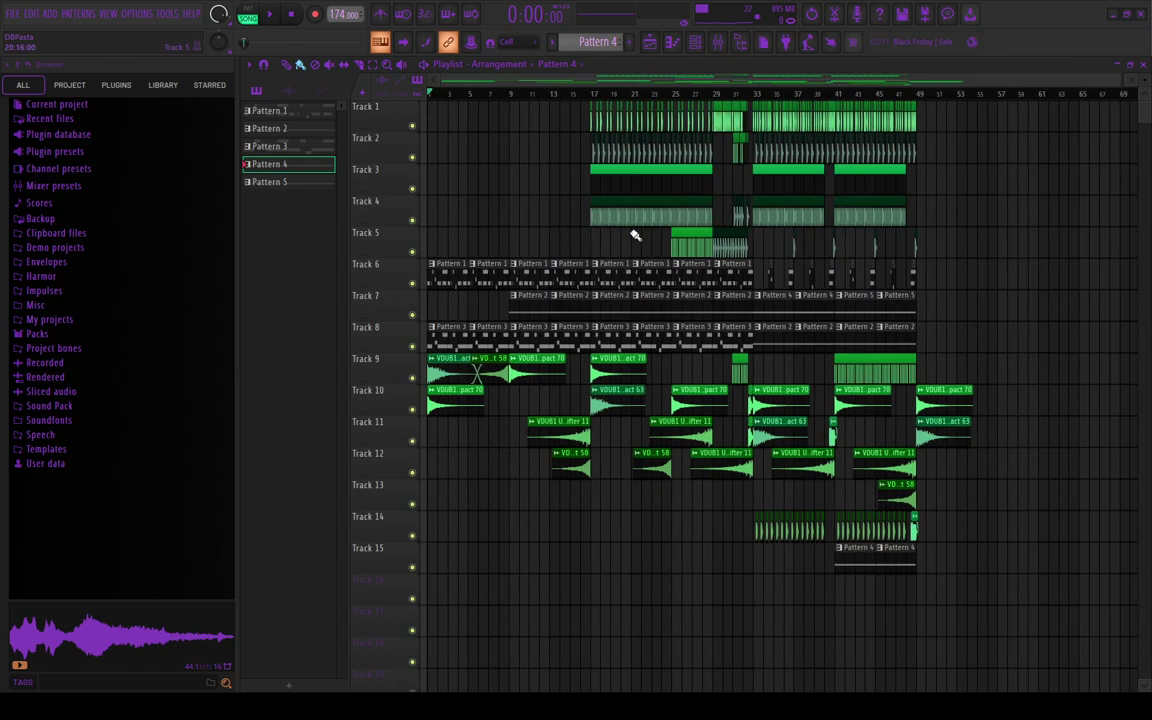
scroll(502, 232, up, 2)
scroll(552, 91, up, 3)
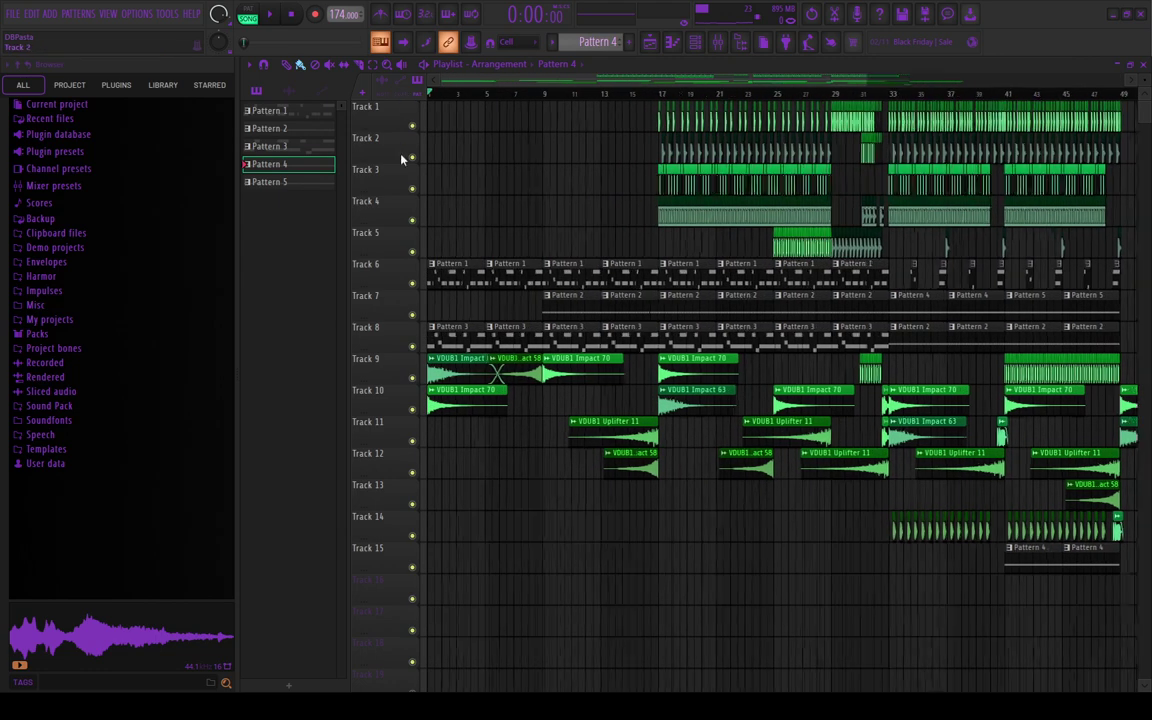
scroll(560, 216, down, 2)
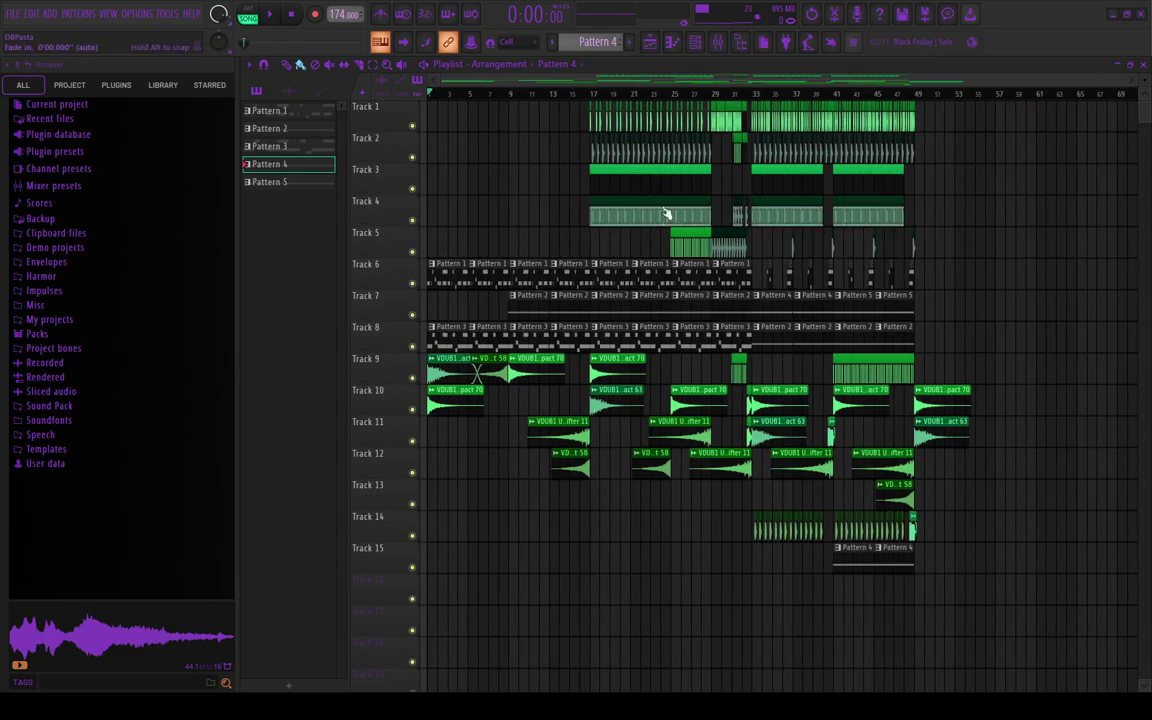
scroll(504, 75, up, 2)
drag(504, 82, 603, 115)
scroll(584, 95, up, 3)
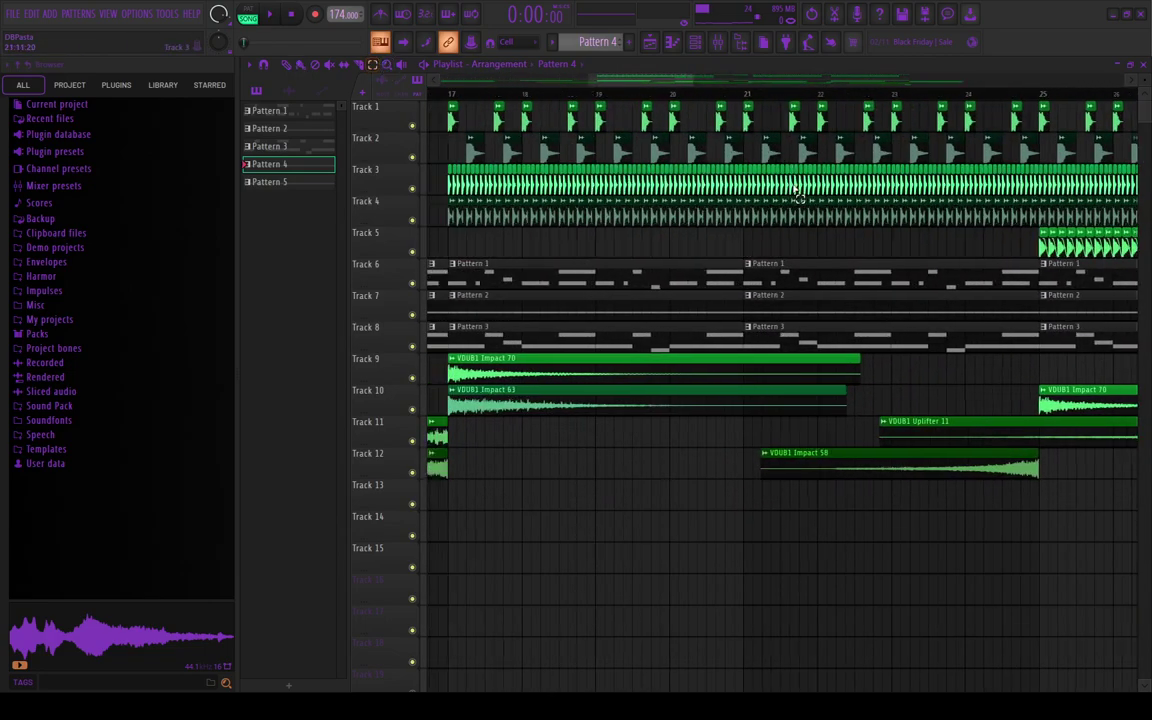
Step: Set a time selection over the four bars from bar 17 to bar 21 in the playlist
scroll(499, 117, down, 2)
scroll(499, 117, up, 2)
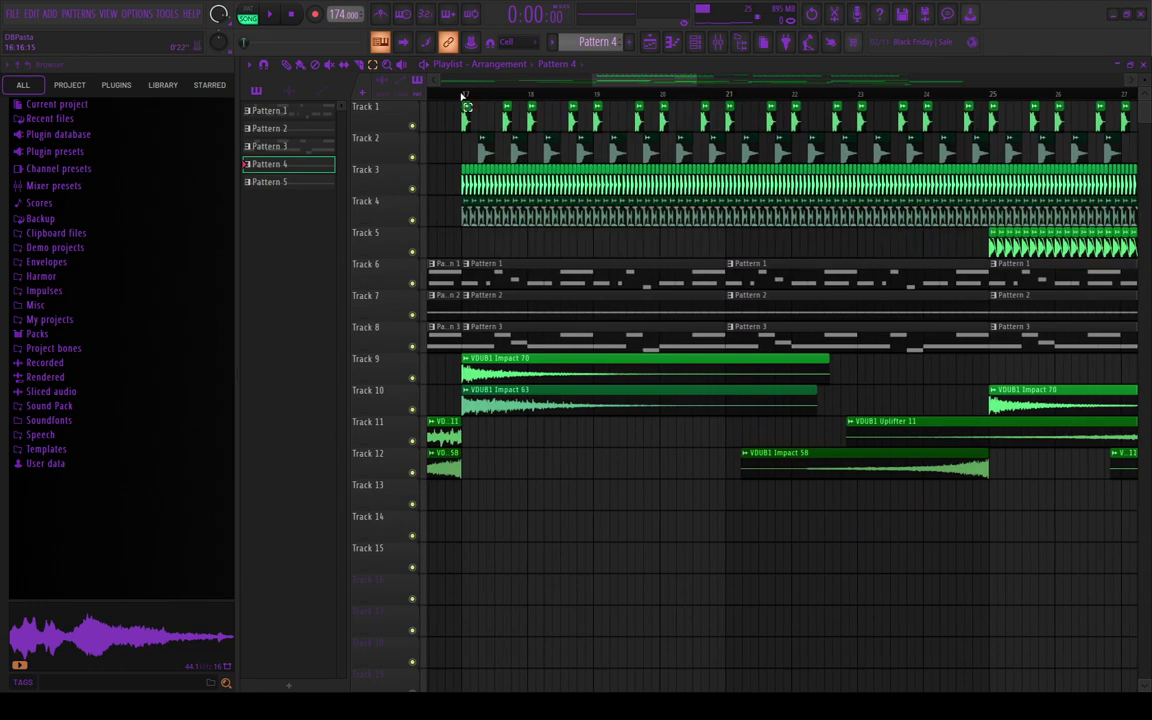
drag(463, 97, 727, 97)
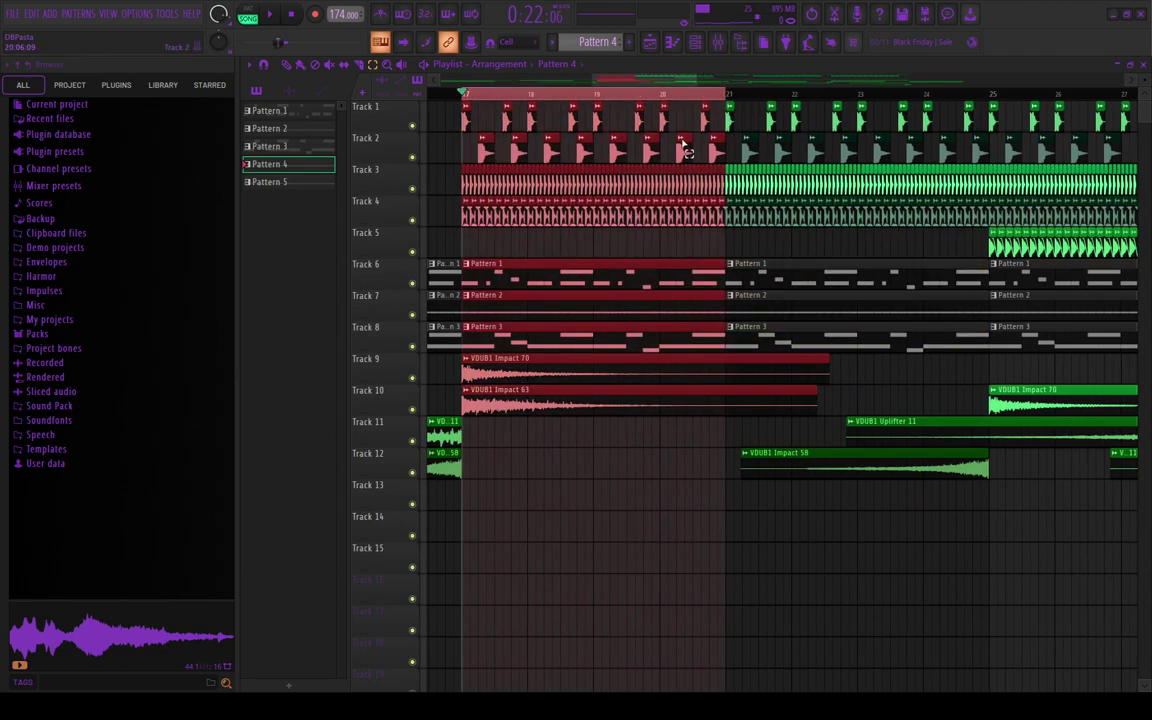
scroll(468, 262, up, 4)
scroll(472, 165, down, 2)
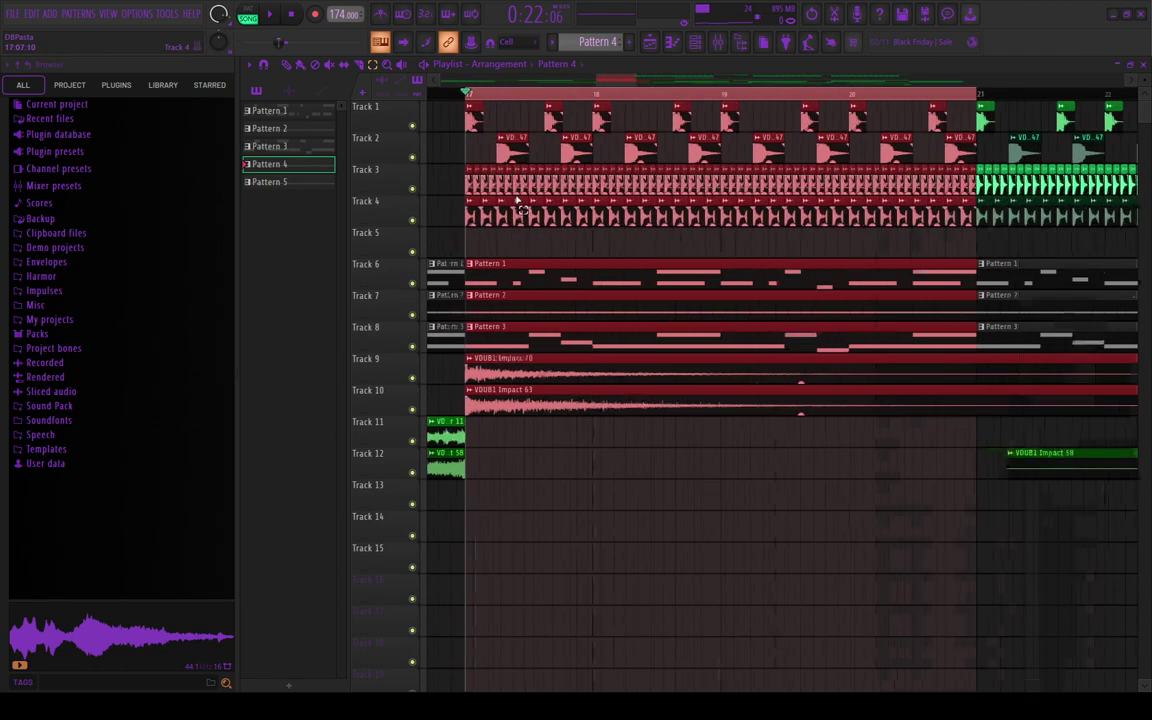
Step: Solo Track 1 and enable Track 2 so only the kick and snare tracks are active
ctrl+click(411, 127)
click(412, 156)
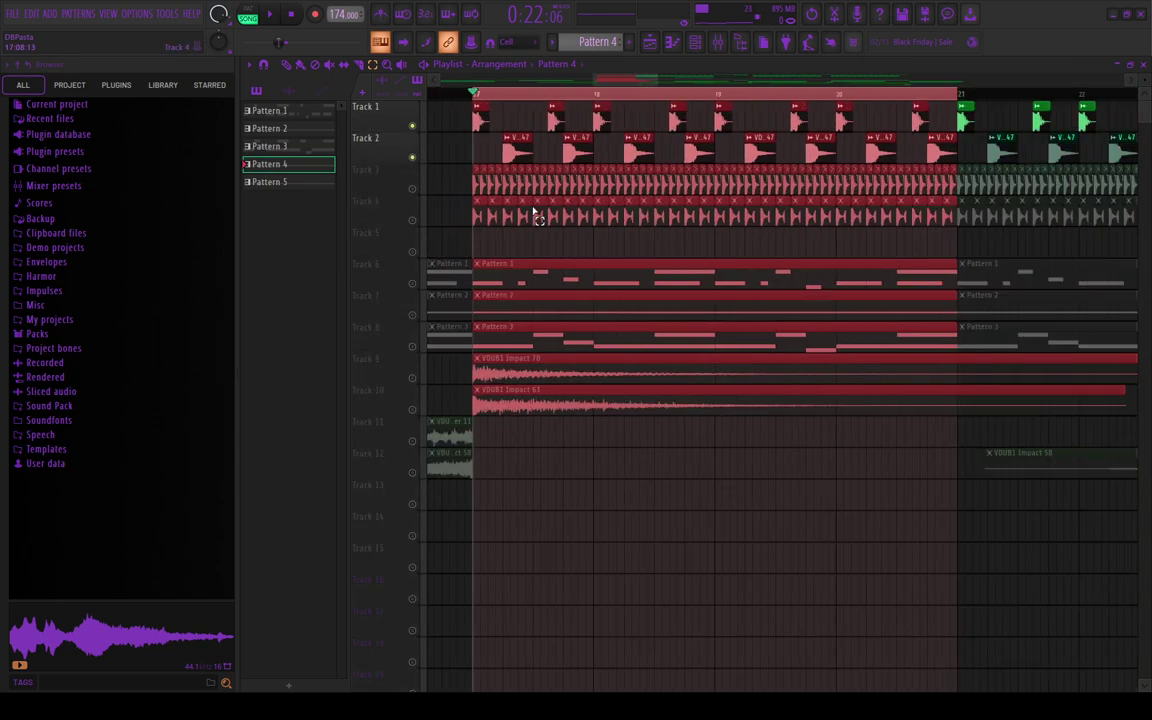
scroll(537, 216, down, 1)
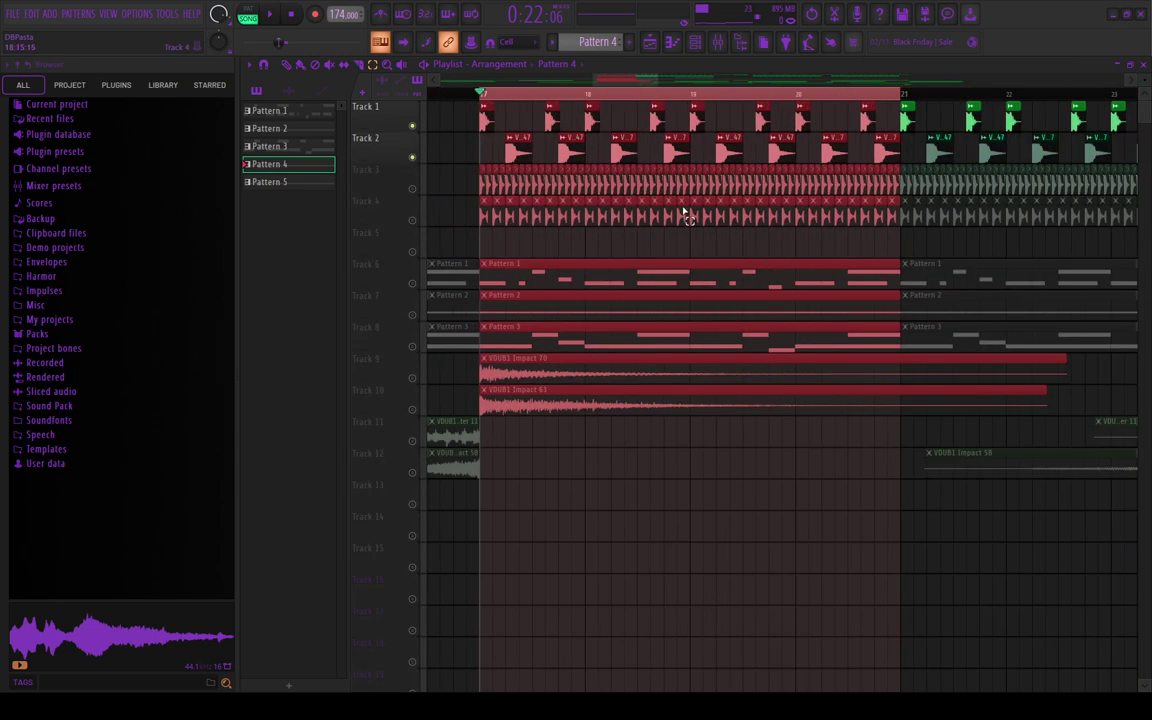
Step: Switch to the Draw tool and clear the time selection in the playlist
click(286, 65)
scroll(524, 194, up, 3)
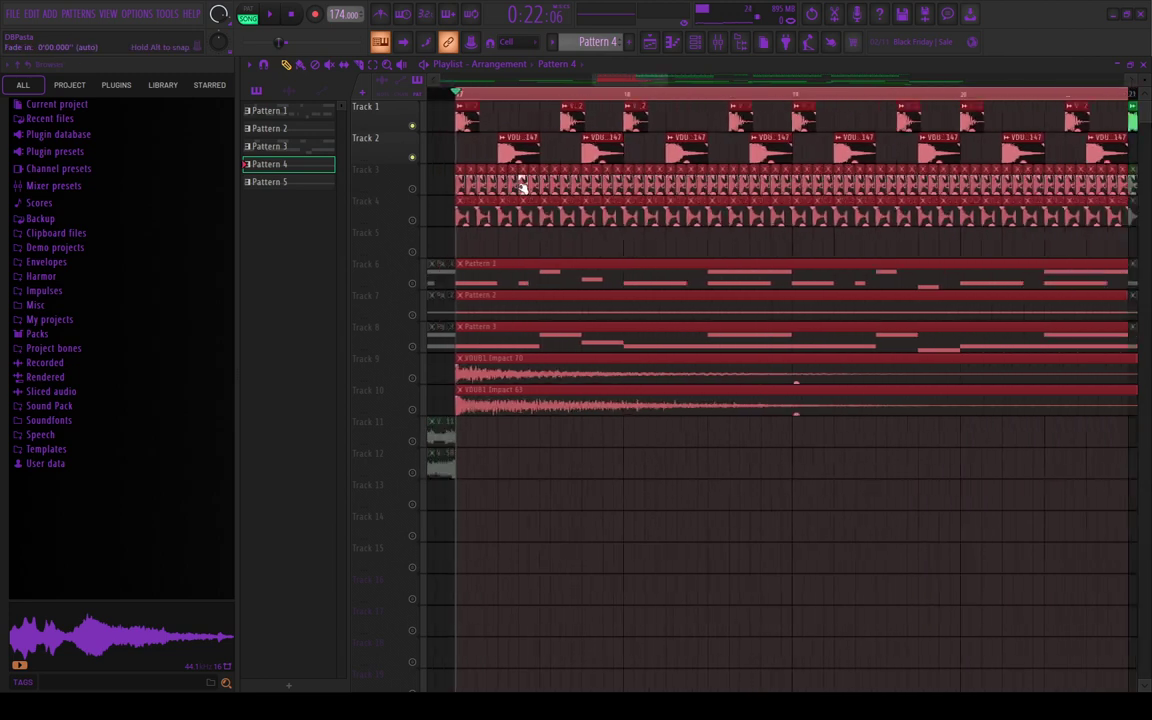
scroll(522, 184, down, 4)
ctrl+click(523, 92)
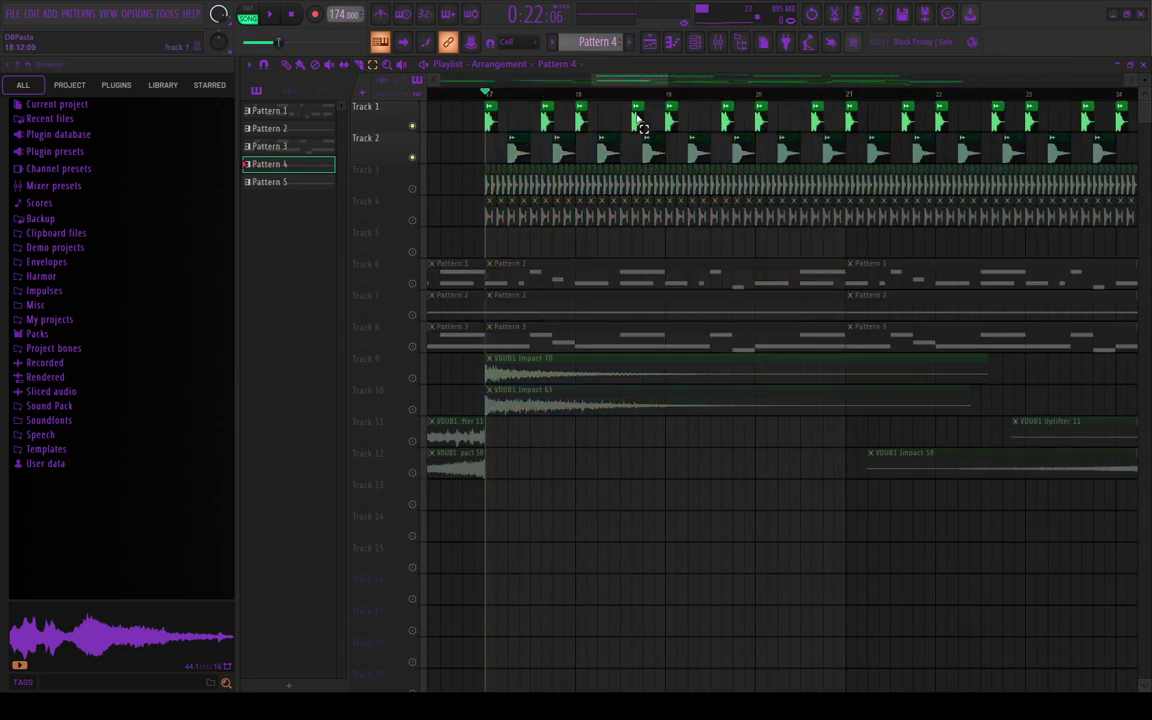
Step: Set the time selection again from the start of bar 17 through bar 20 and deselect the clips
scroll(636, 120, up, 2)
scroll(568, 95, down, 1)
drag(460, 92, 806, 100)
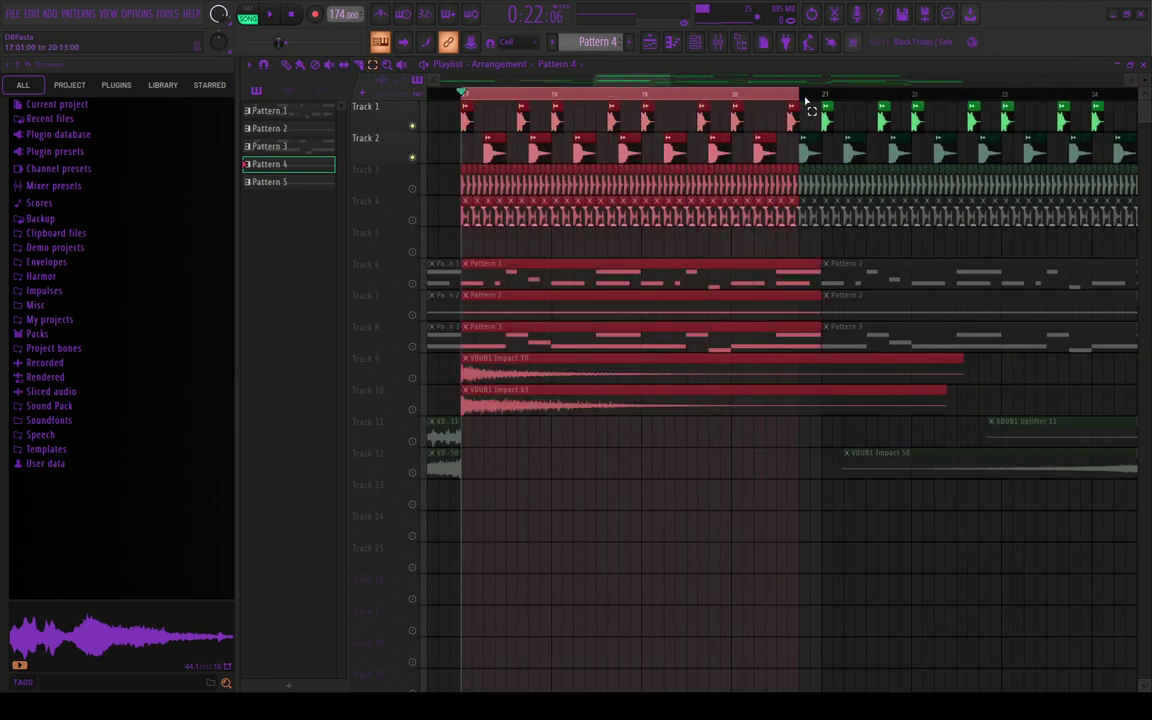
click(538, 449)
click(546, 460)
right_click(571, 461)
scroll(520, 425, up, 2)
scroll(490, 330, down, 3)
scroll(487, 317, up, 4)
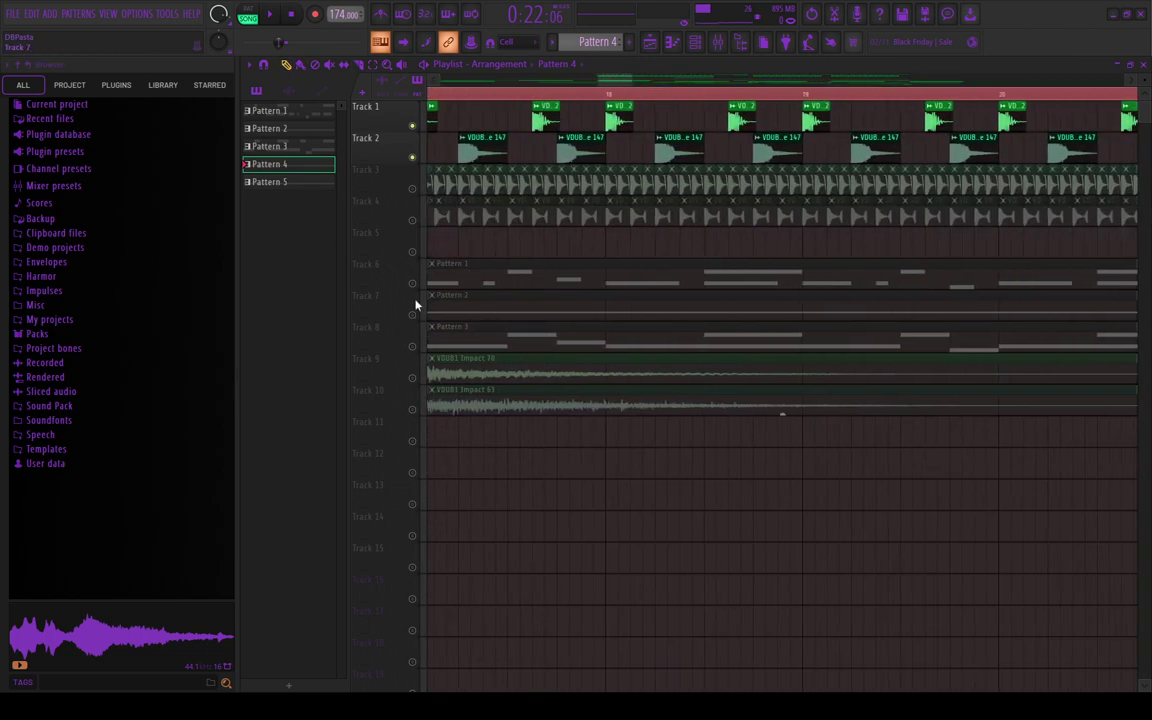
Step: Narrow the time selection to bar 17 only and deselect the highlighted clips
scroll(430, 295, down, 3)
scroll(487, 228, up, 2)
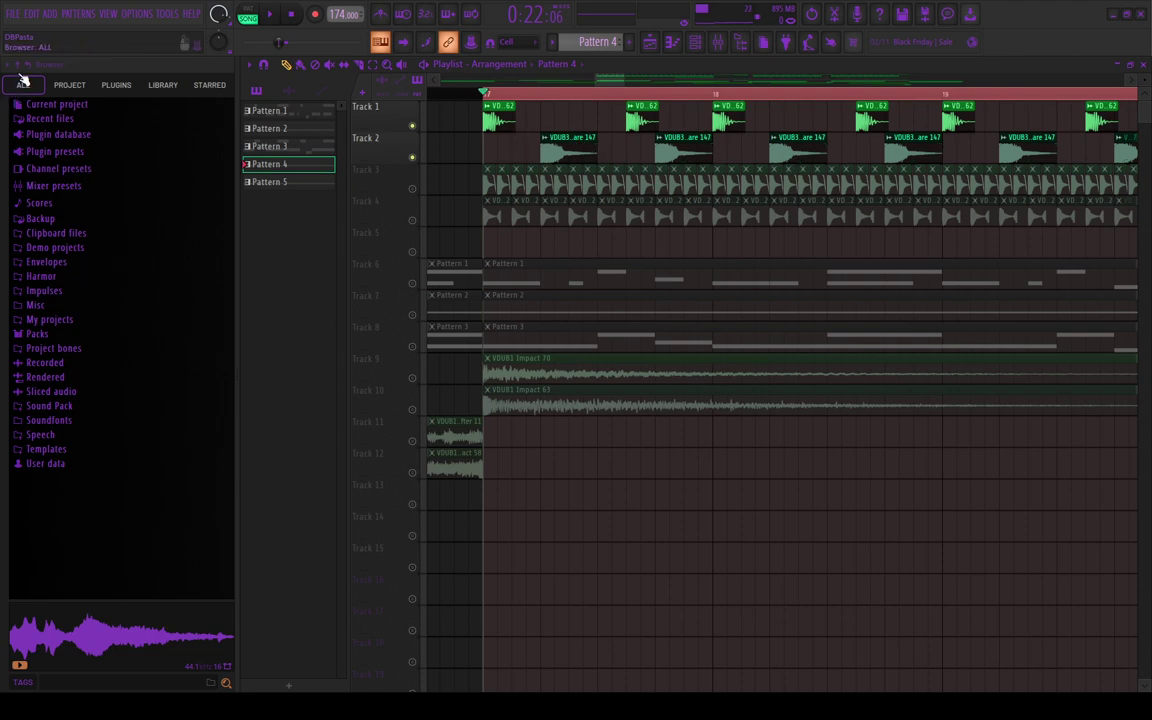
scroll(550, 150, down, 2)
scroll(717, 154, up, 2)
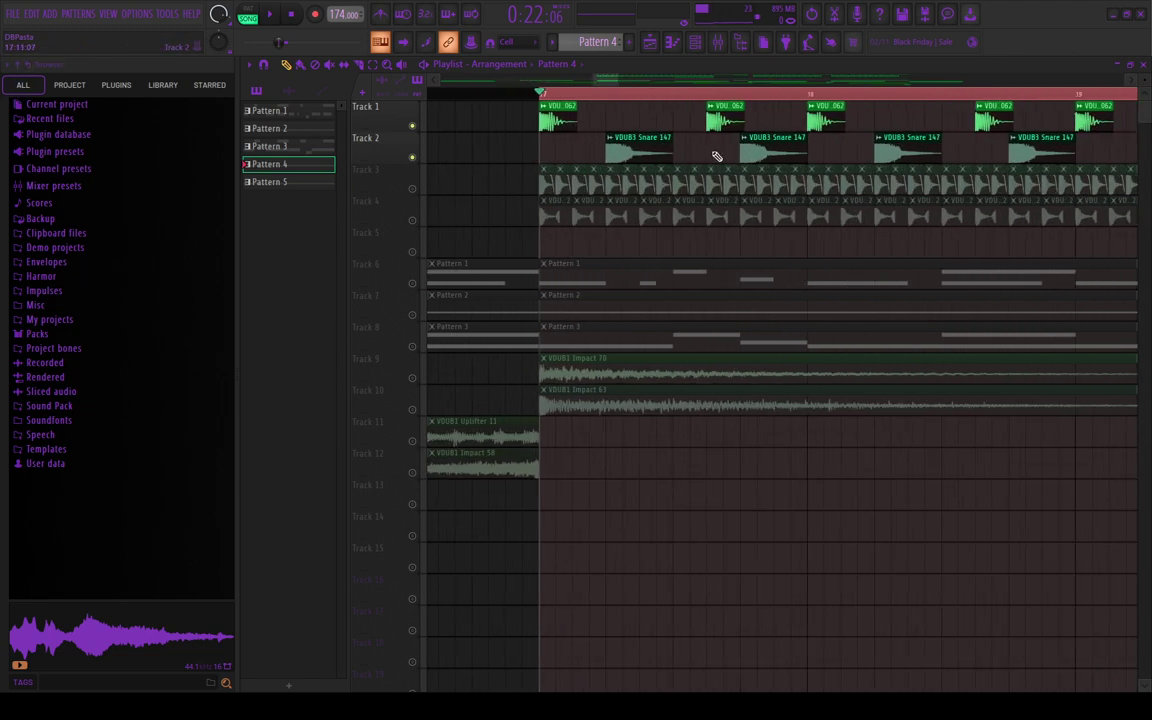
scroll(836, 149, up, 2)
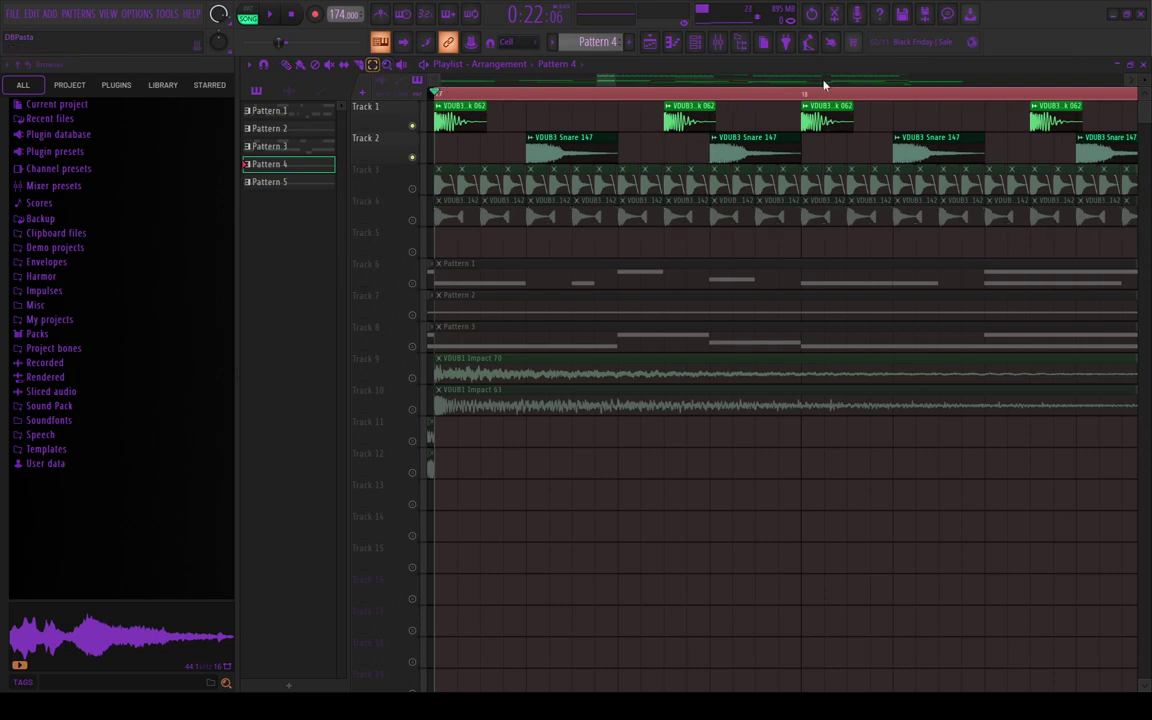
drag(806, 108, 452, 108)
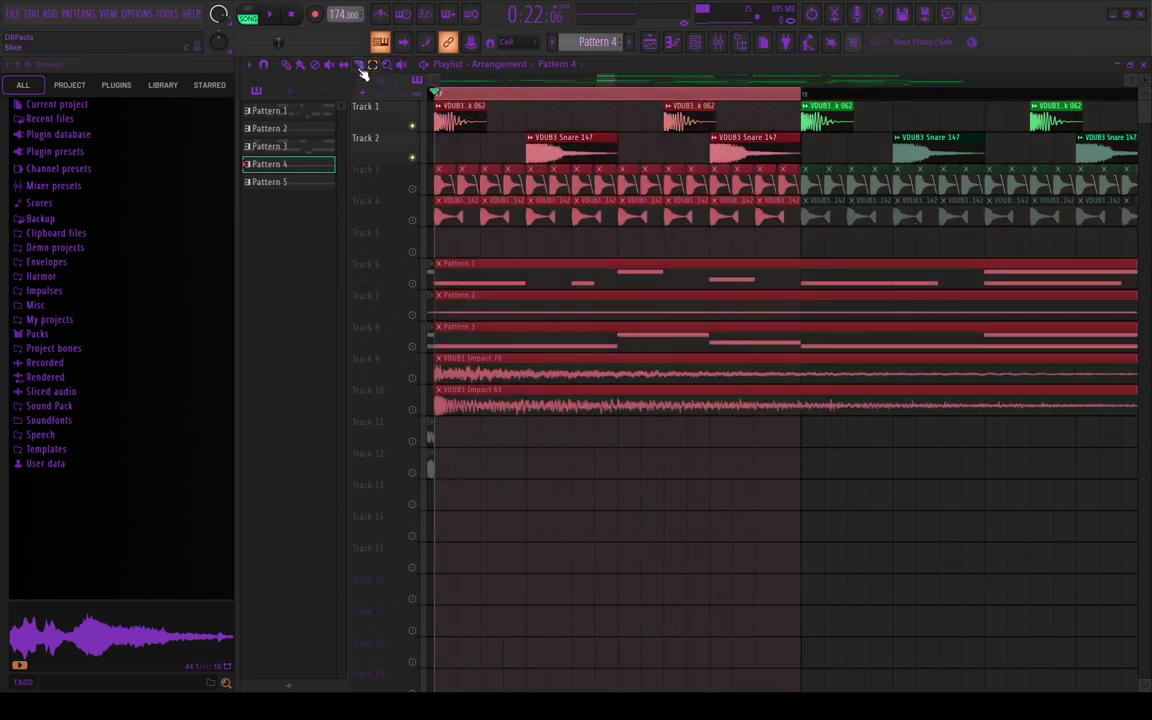
click(567, 242)
right_click(588, 245)
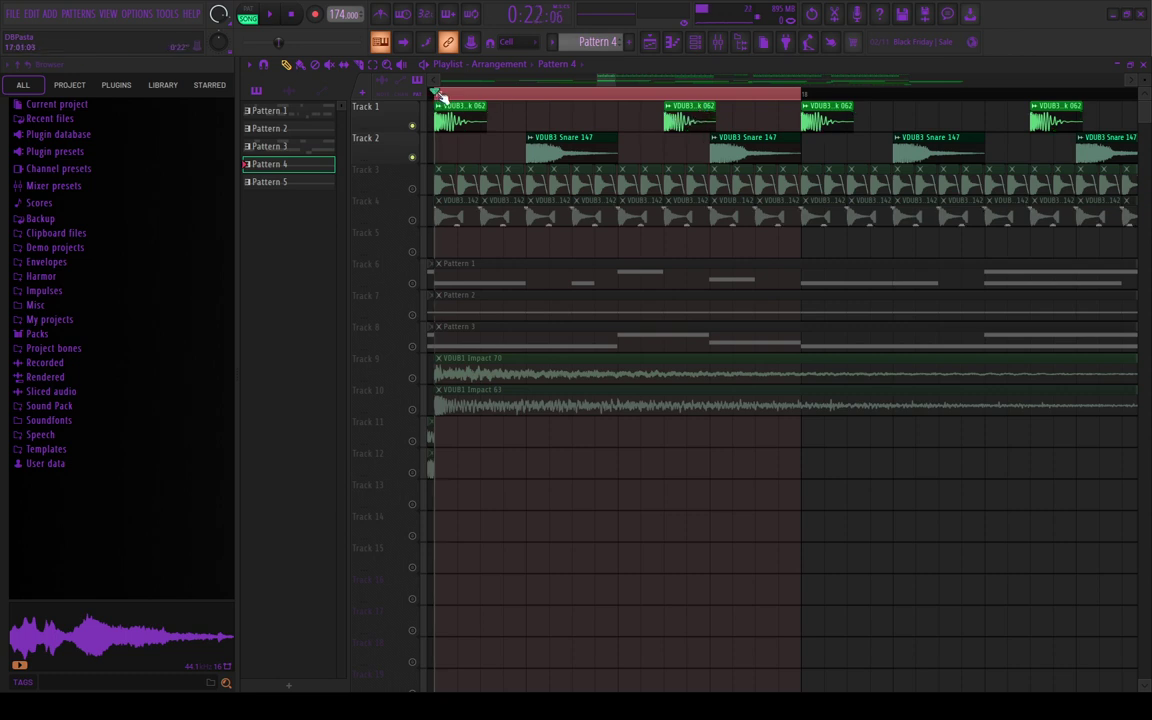
Step: Move the playhead through the kick and snare hits of bar 17, returning it to the bar's start
drag(442, 96, 650, 127)
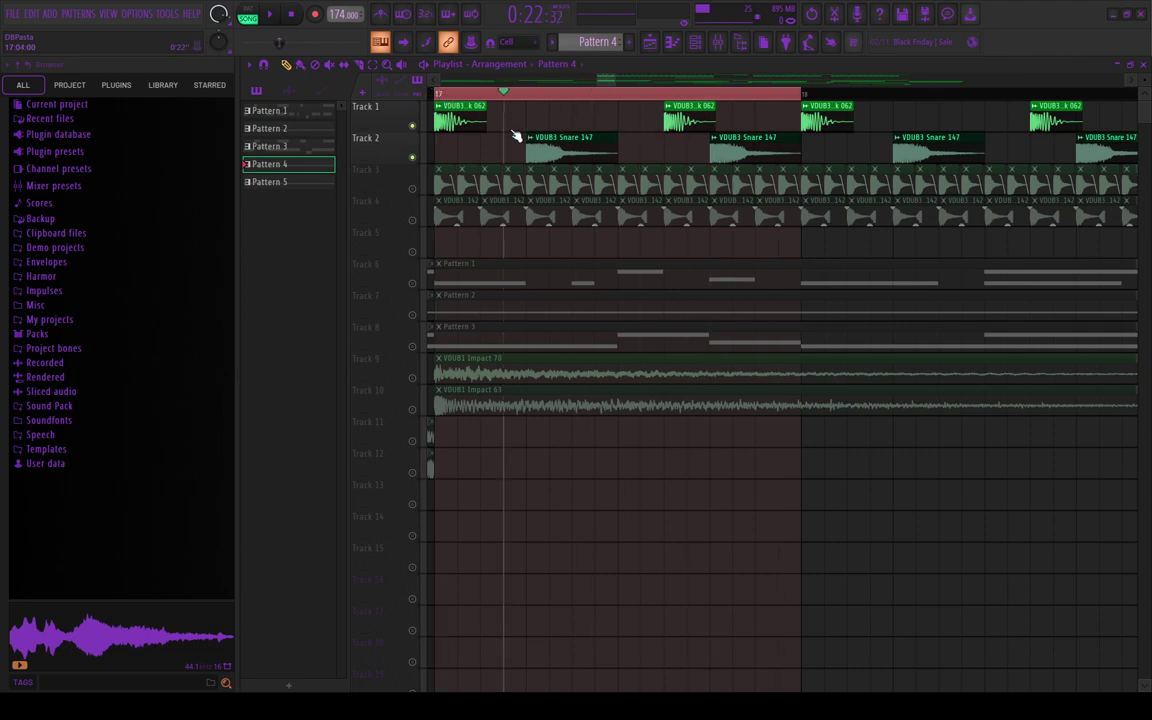
key(space)
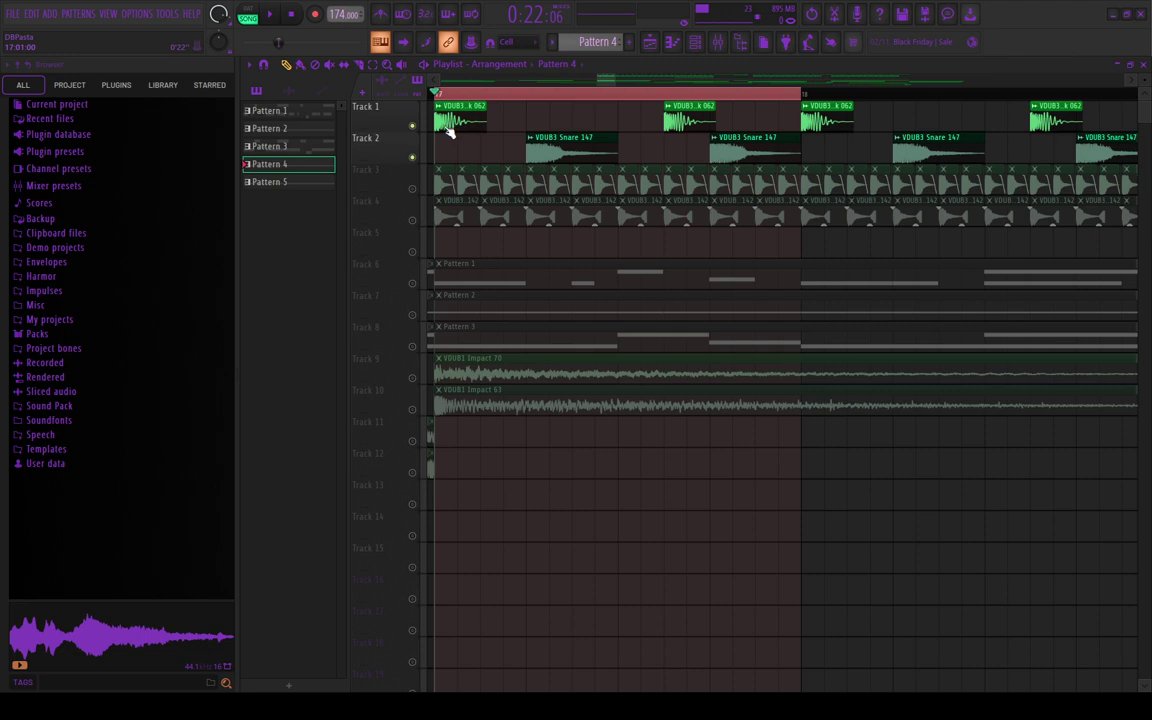
drag(446, 128, 600, 135)
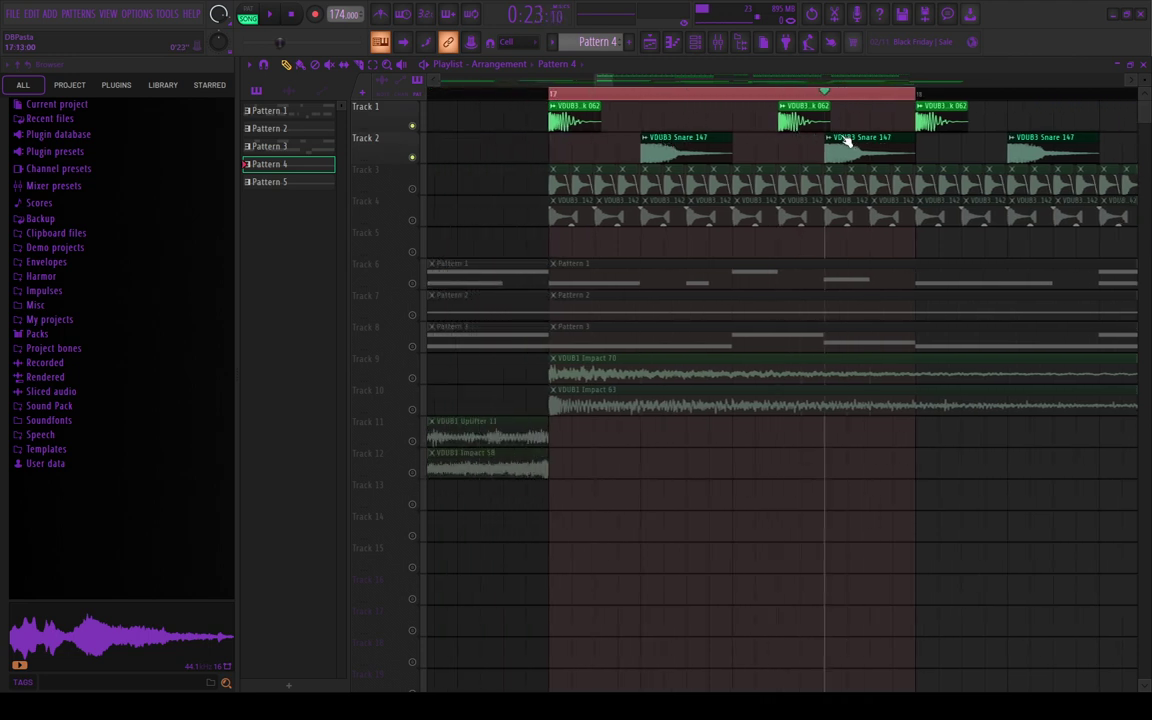
drag(845, 140, 523, 130)
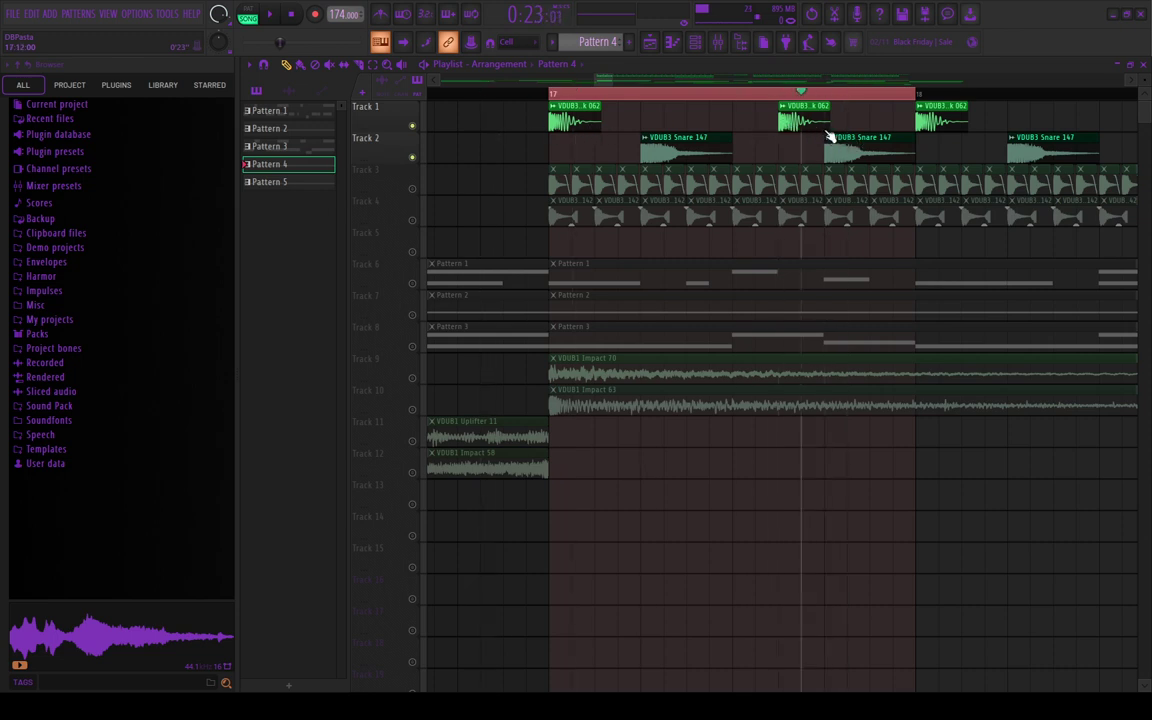
key(space)
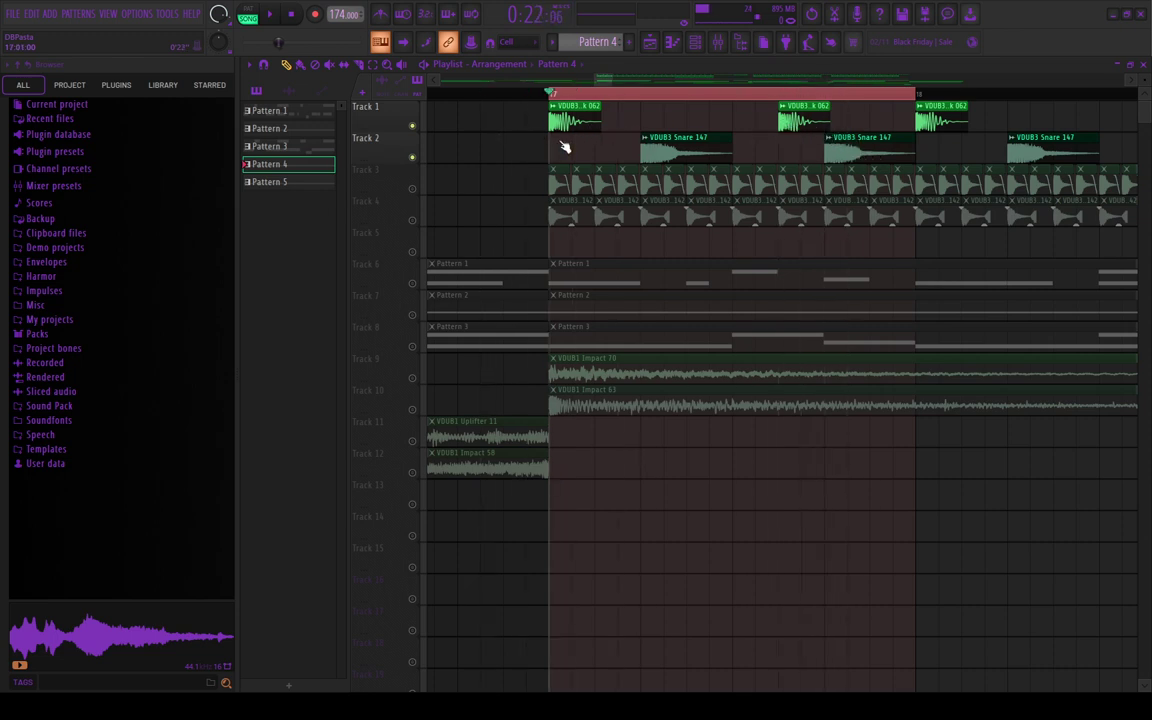
Step: Play back the looped kick and snare in bar 17, then stop playback
key(space)
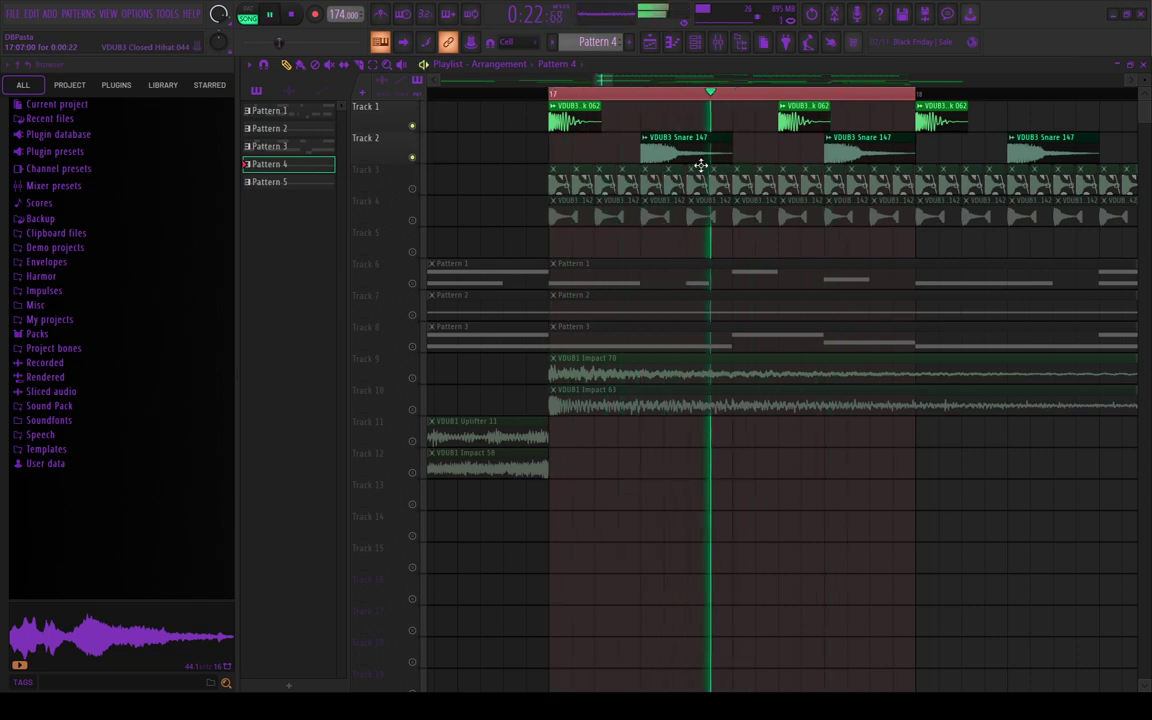
scroll(925, 247, up, 2)
scroll(803, 235, down, 2)
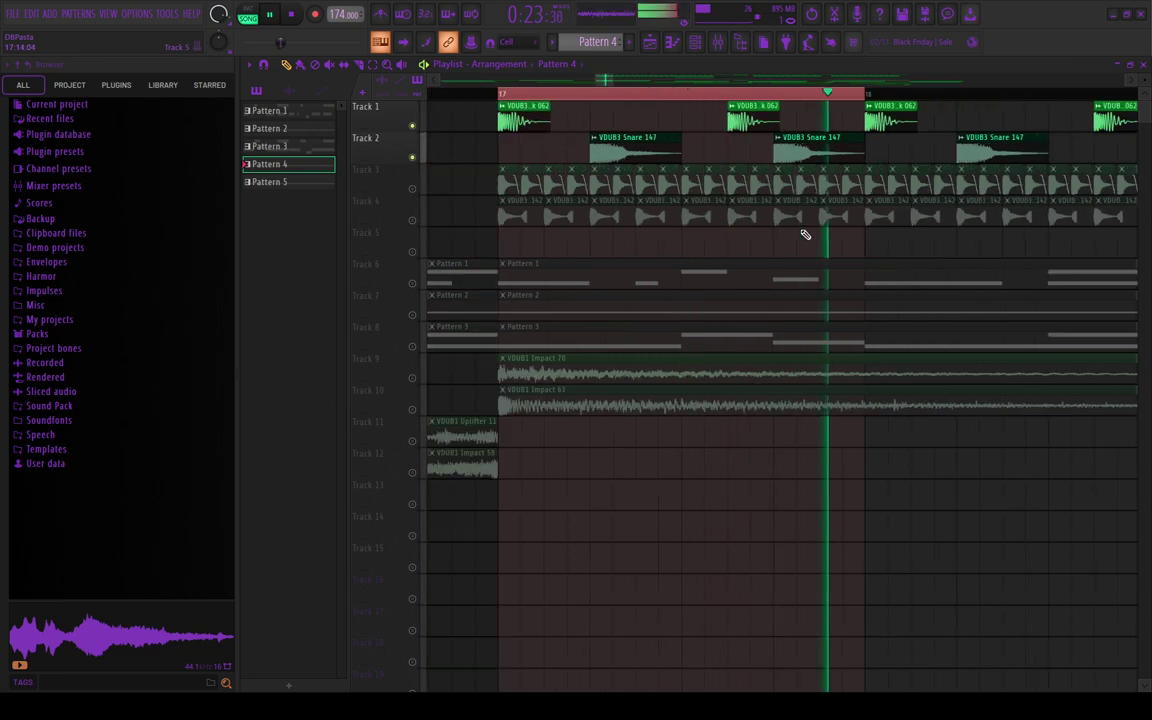
key(space)
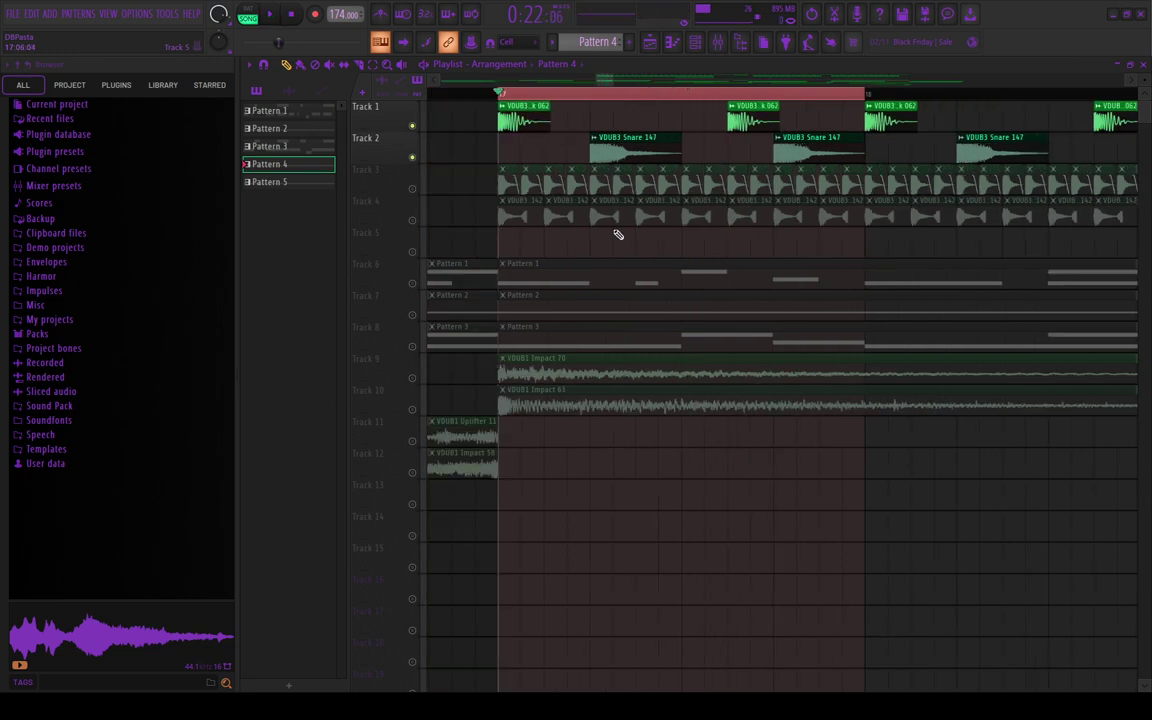
Step: Unmute Track 3 while keeping Track 4 muted, and play back bar 17 with the kick, snare and first hi-hat layer
click(412, 189)
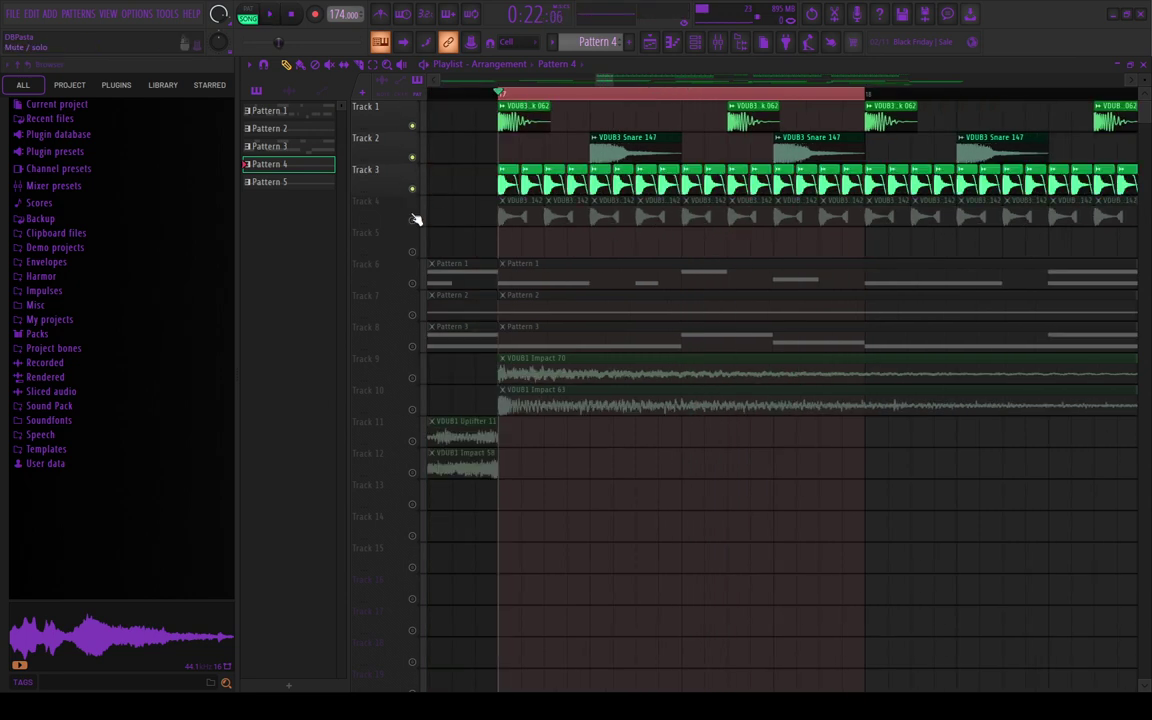
click(413, 220)
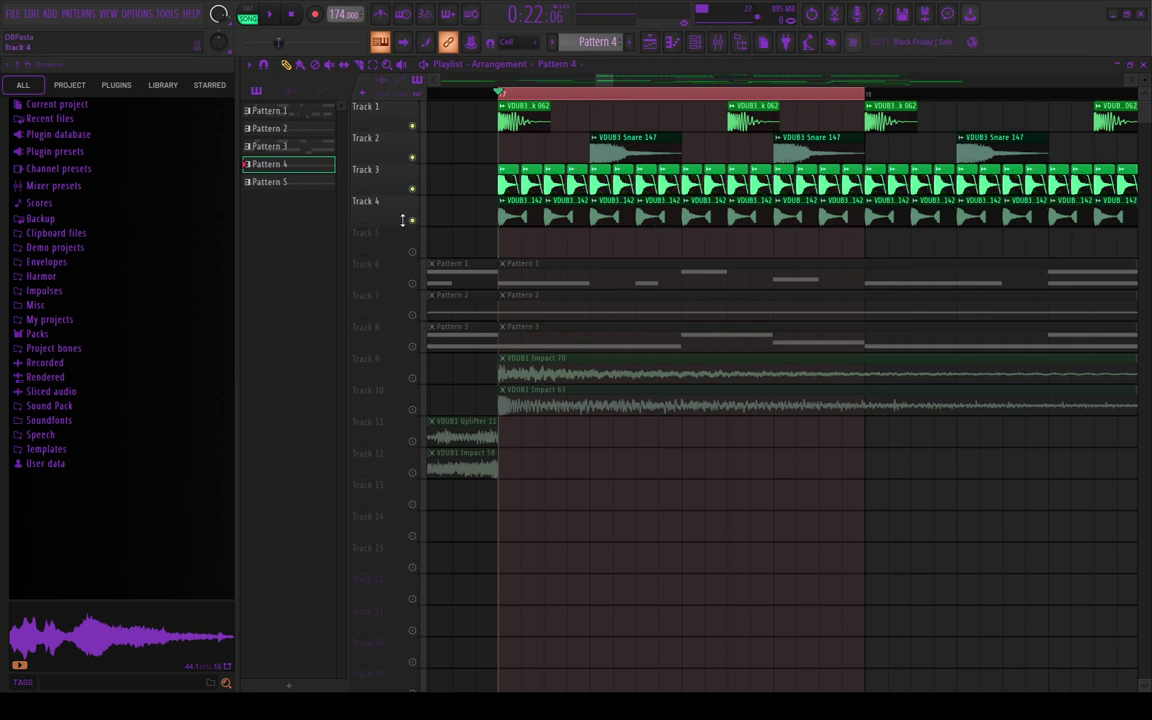
click(413, 220)
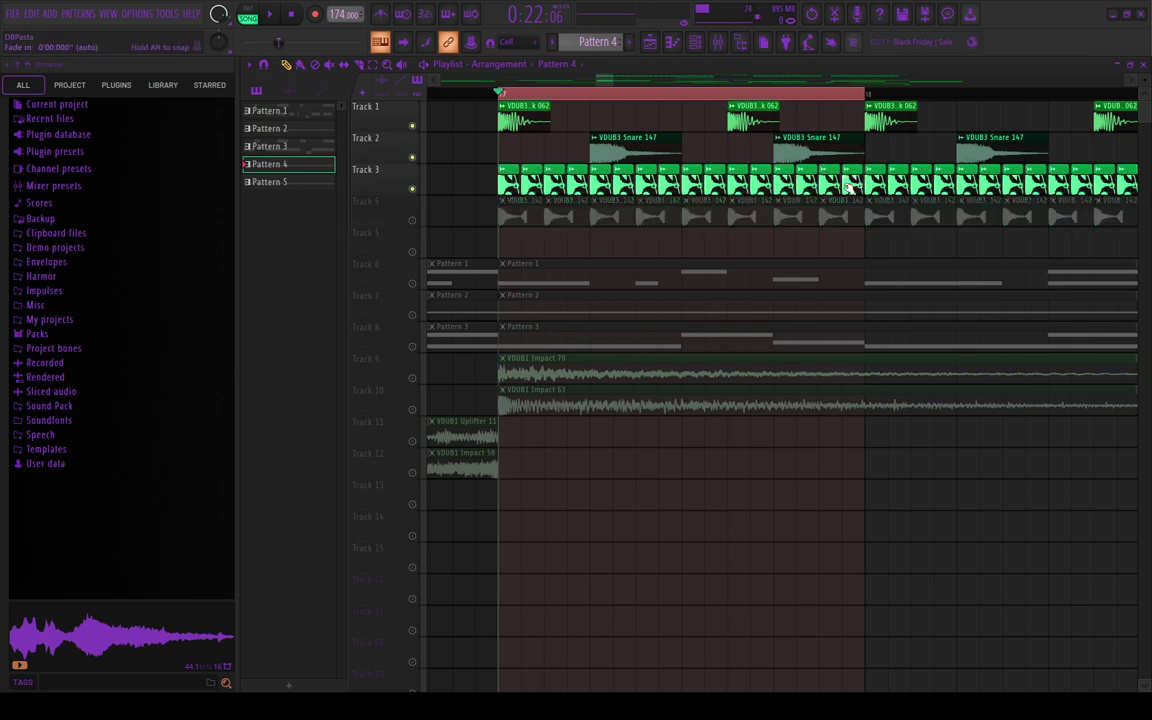
key(space)
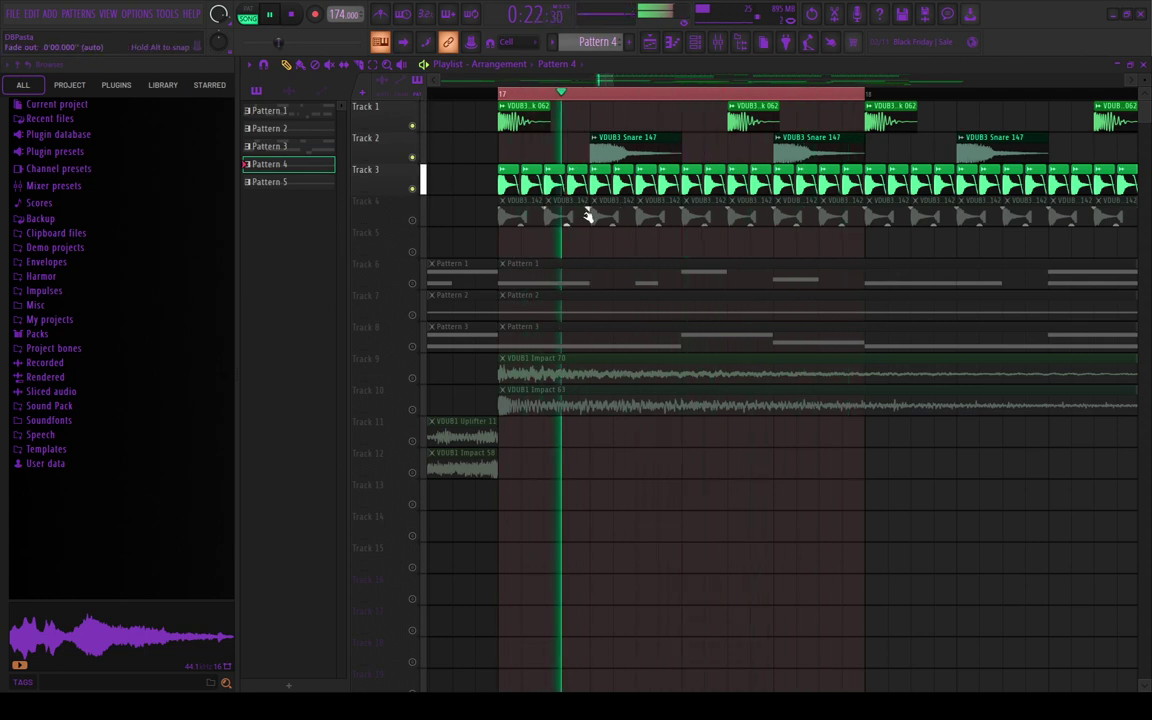
key(space)
Step: Mute Track 3 in favour of Track 4 and open the sample settings of its first VDUB3 Closed Hihat 142 clip
click(412, 190)
click(412, 221)
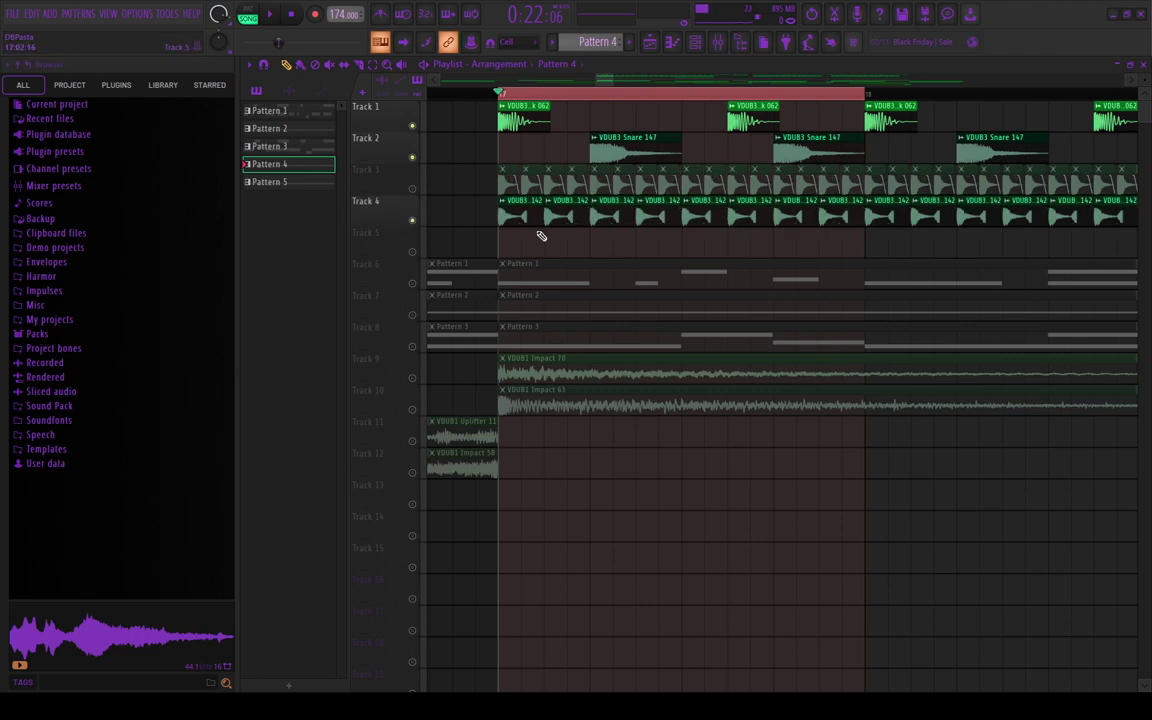
scroll(533, 215, up, 3)
scroll(533, 215, up, 3)
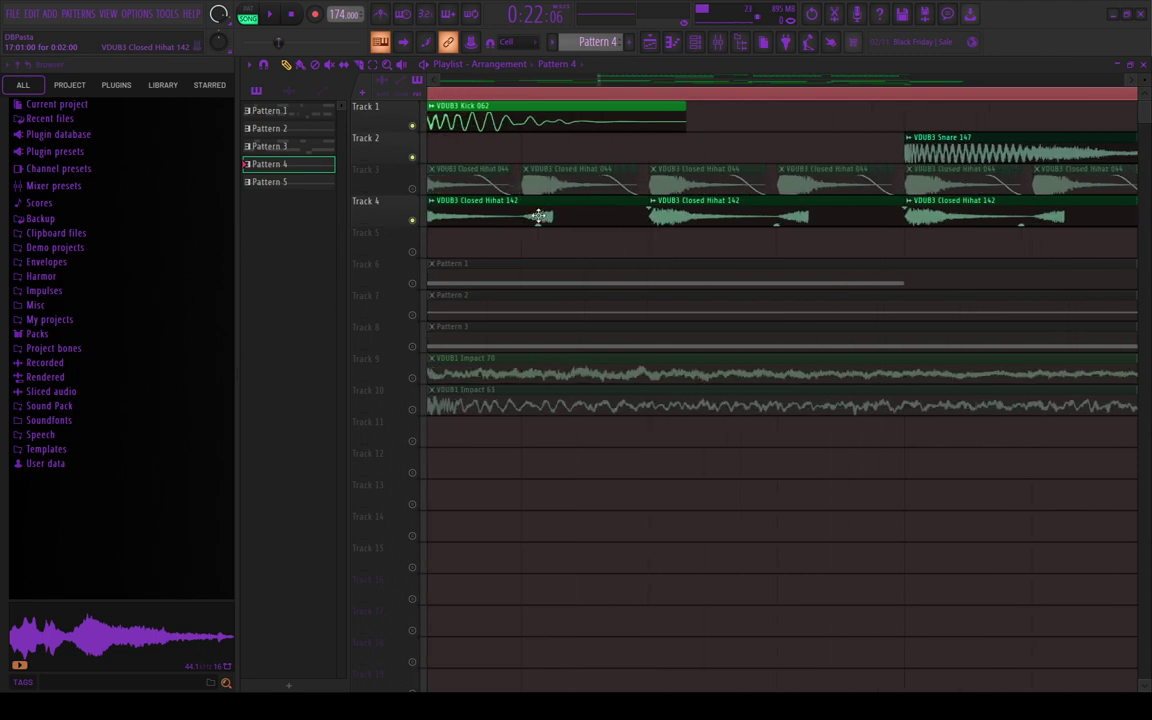
double_click(556, 215)
drag(618, 573, 689, 357)
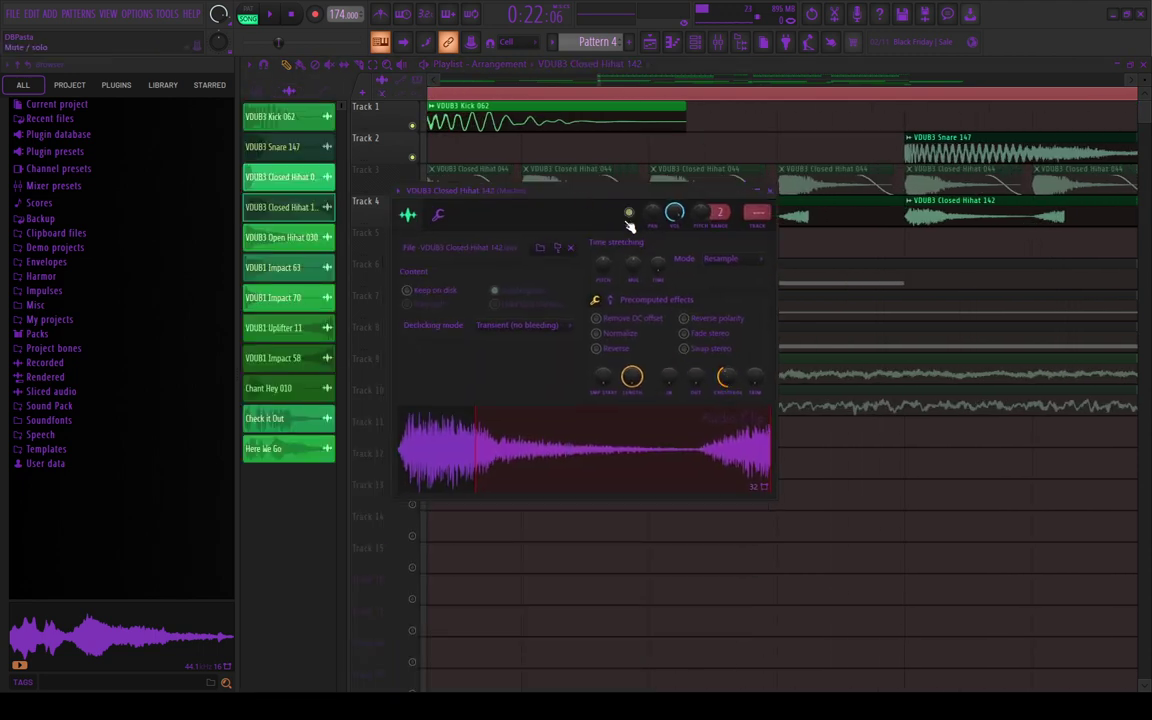
Step: Solo Track 4 and play back its VDUB3 Closed Hihat 142 clips over the looped bar 17, then stop playback
drag(597, 217, 619, 317)
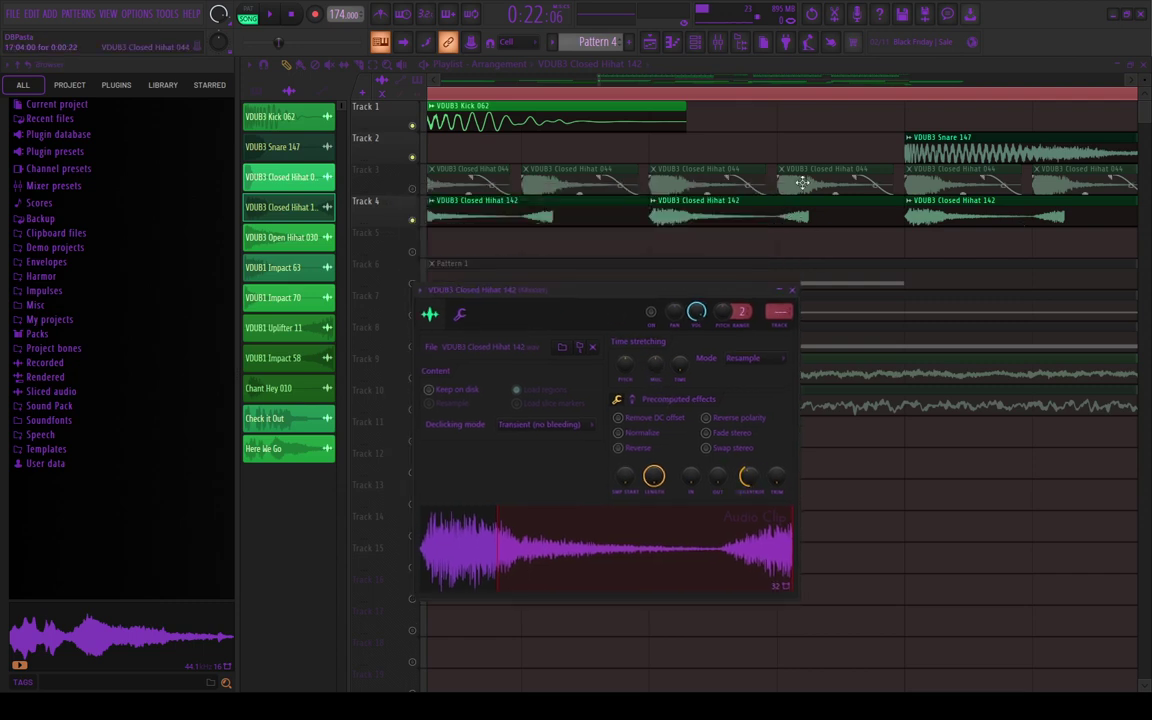
scroll(802, 183, down, 4)
scroll(990, 244, up, 1)
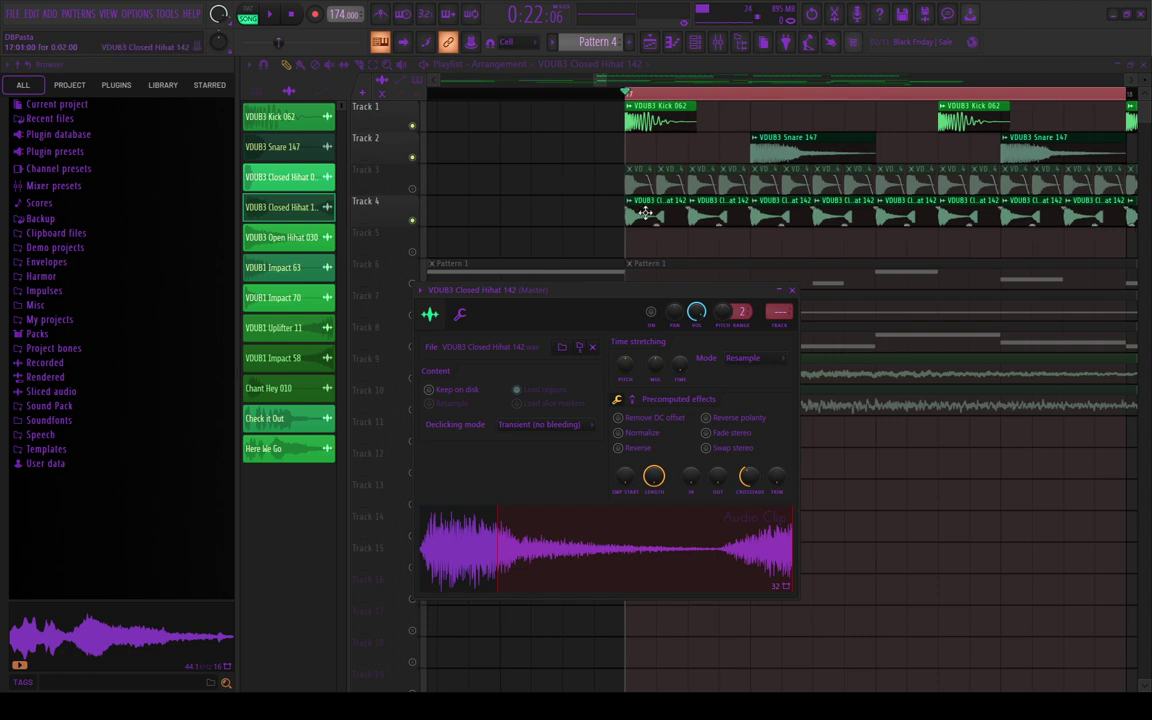
scroll(687, 224, down, 3)
scroll(882, 247, up, 2)
right_click(414, 220)
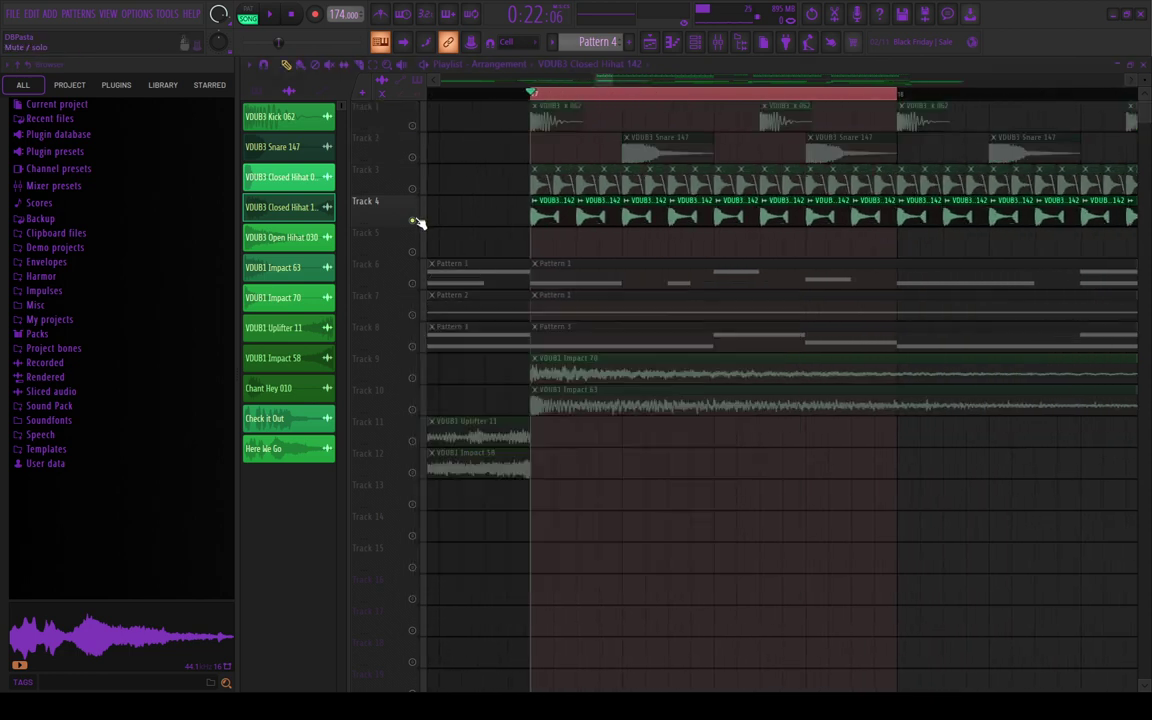
scroll(690, 200, up, 2)
scroll(670, 215, down, 1)
key(space)
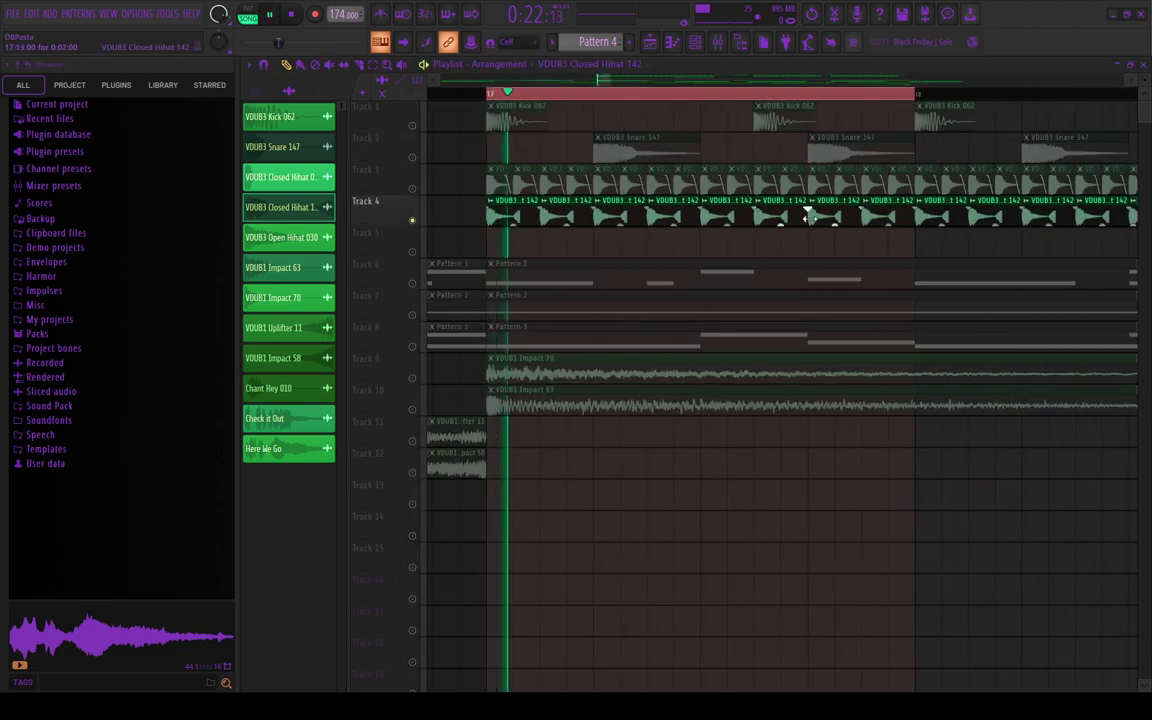
scroll(600, 215, down, 2)
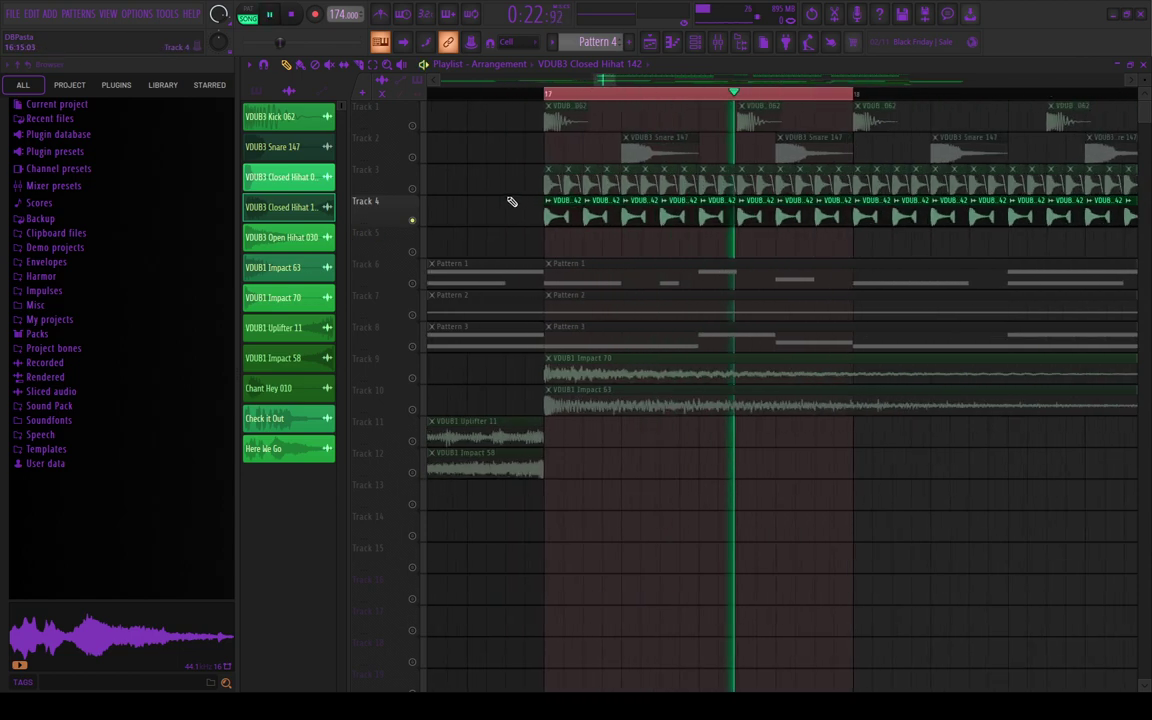
key(space)
Step: Check the sample settings of the first VDUB3 Closed Hihat 142 clip, close them and replay soloed Track 4
double_click(566, 210)
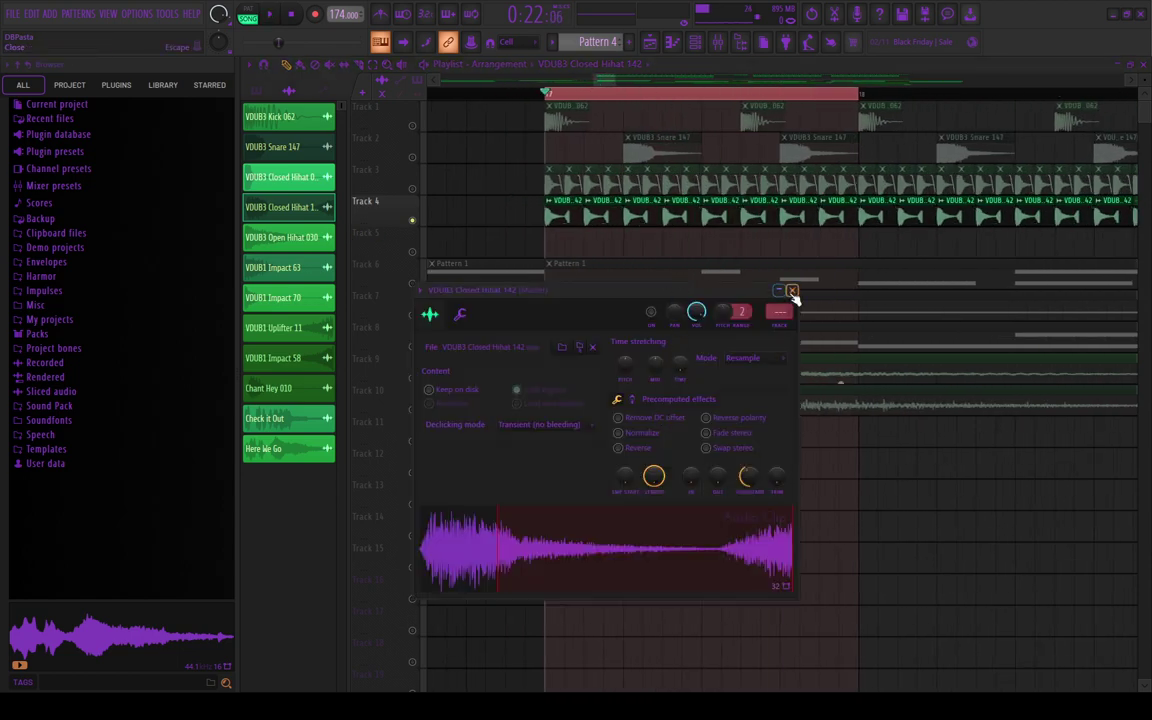
click(791, 291)
scroll(761, 216, down, 4)
key(space)
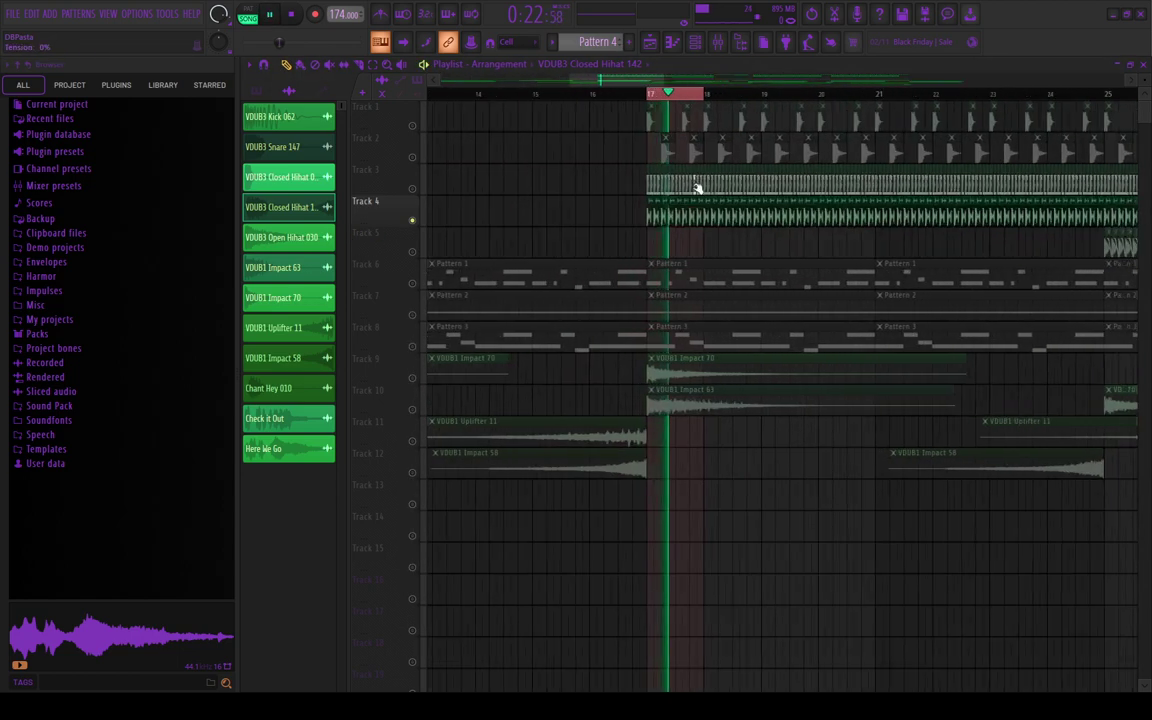
scroll(697, 188, up, 2)
key(space)
click(412, 126)
key(space)
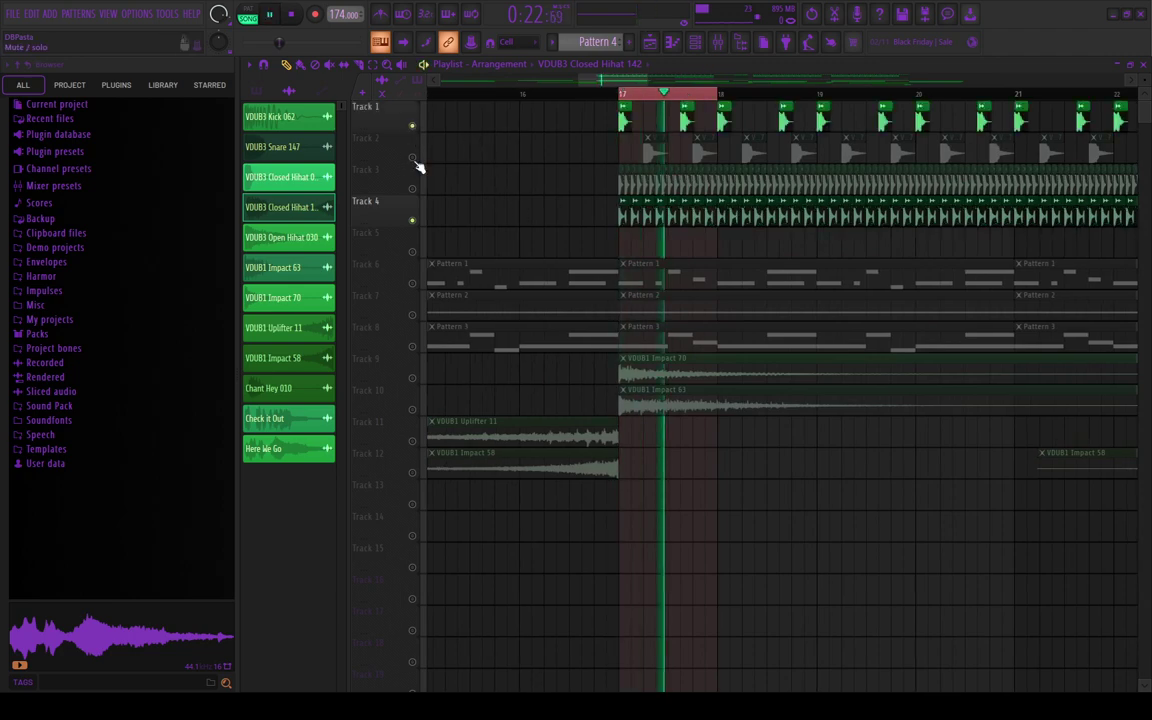
click(412, 157)
click(412, 188)
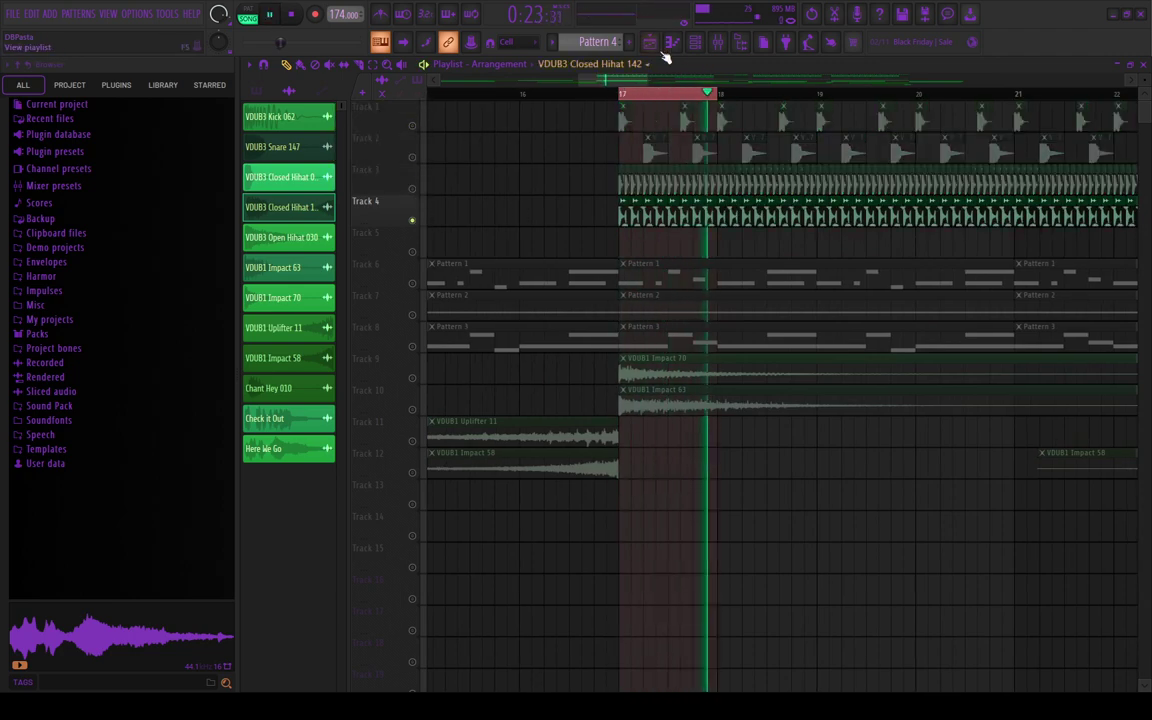
click(696, 45)
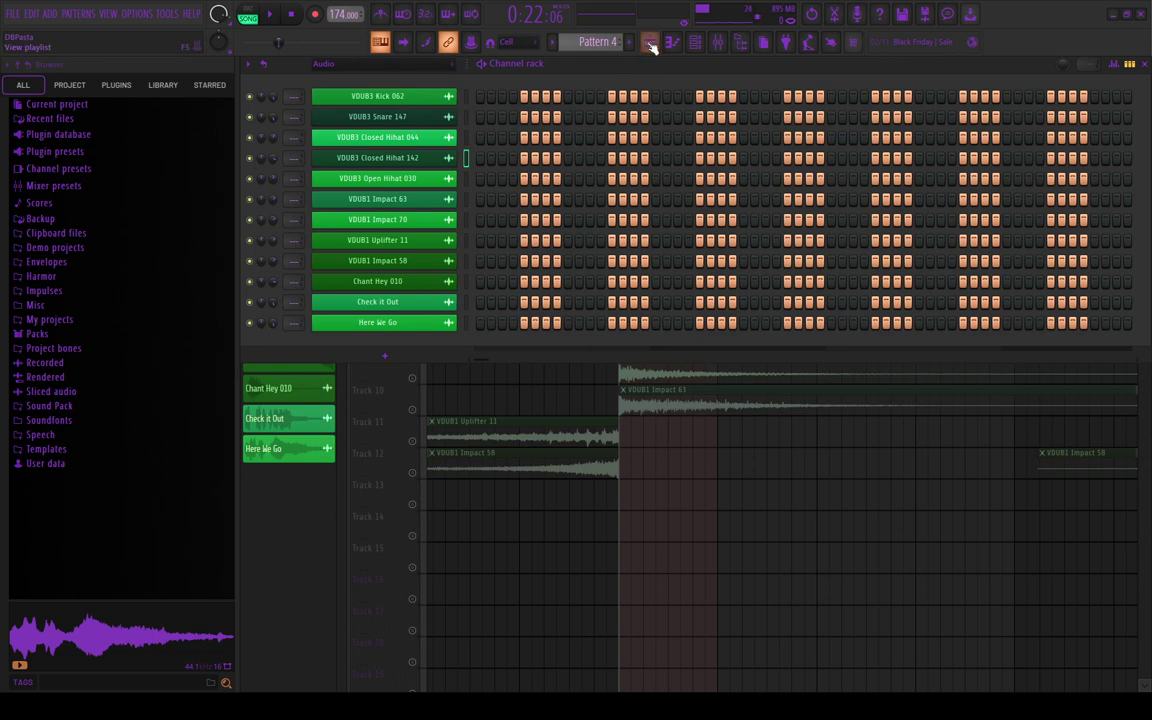
click(650, 45)
Step: Loop bar 17 with Track 4 playing and unmute Tracks 3, 2 and 1 to hear the layered drums, then stop
scroll(630, 244, up, 3)
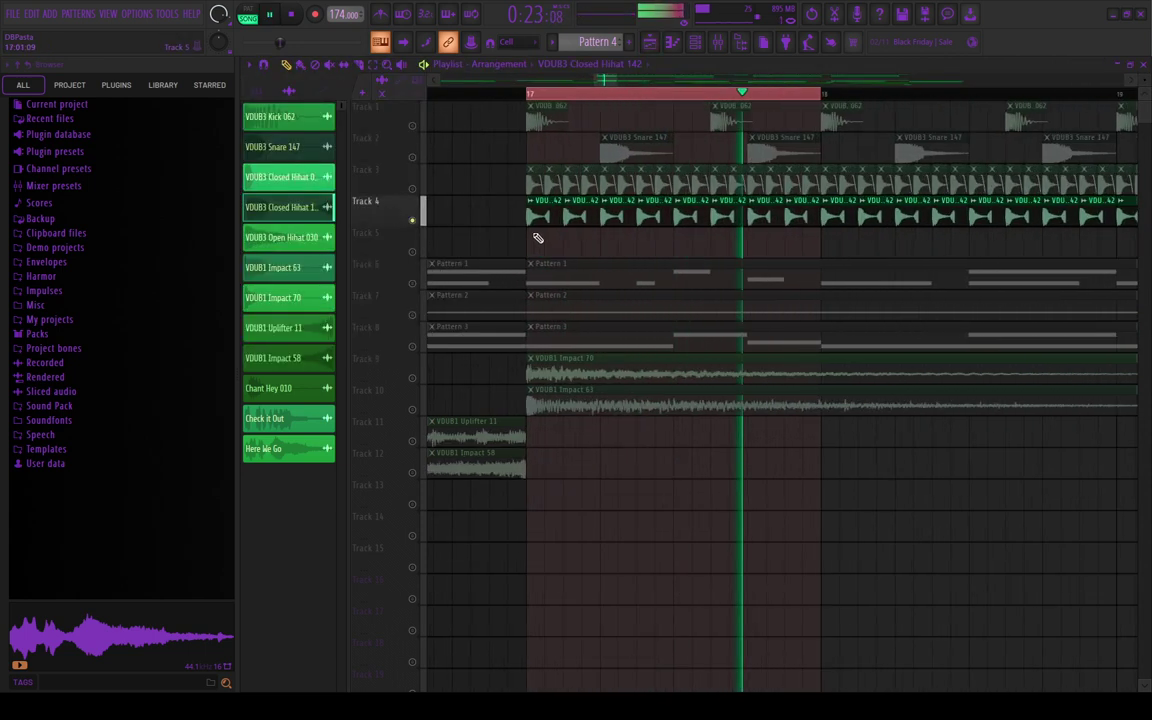
scroll(538, 238, up, 1)
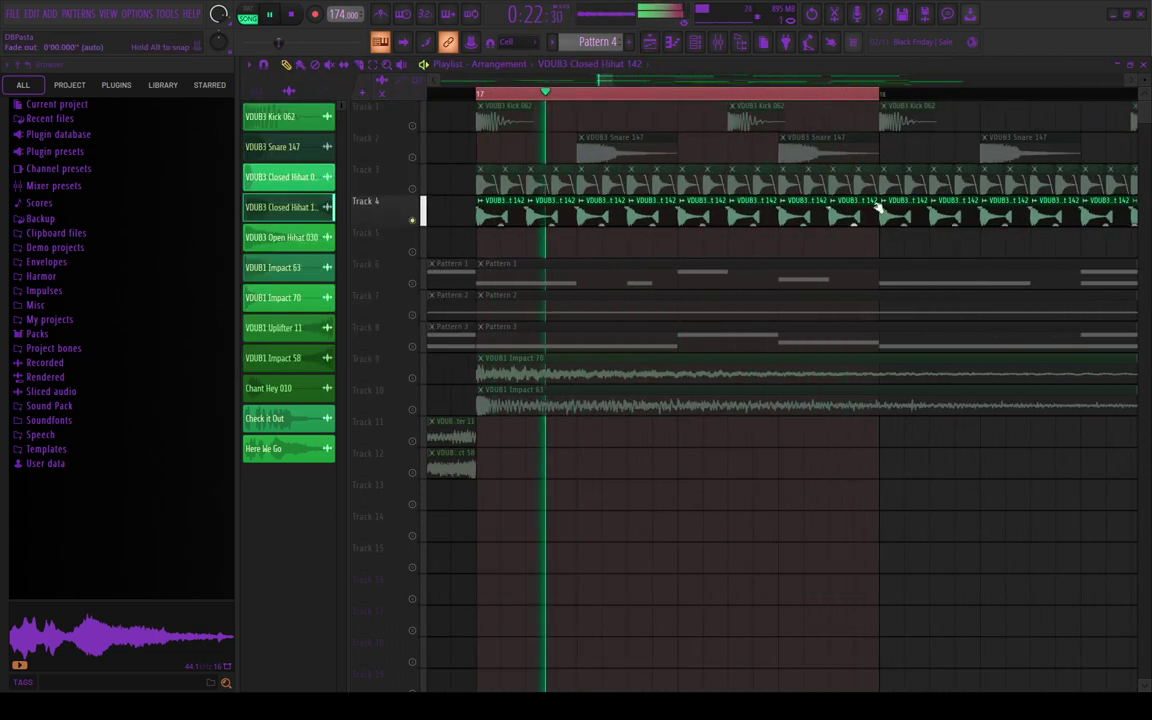
click(412, 186)
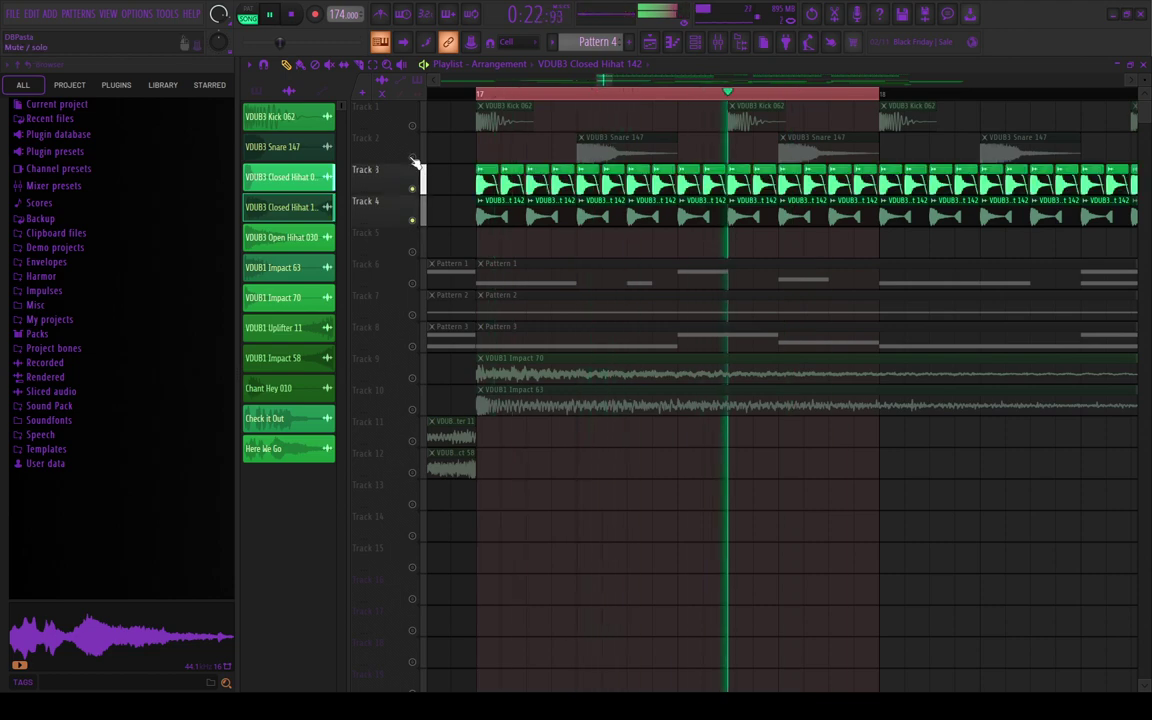
drag(412, 156, 412, 125)
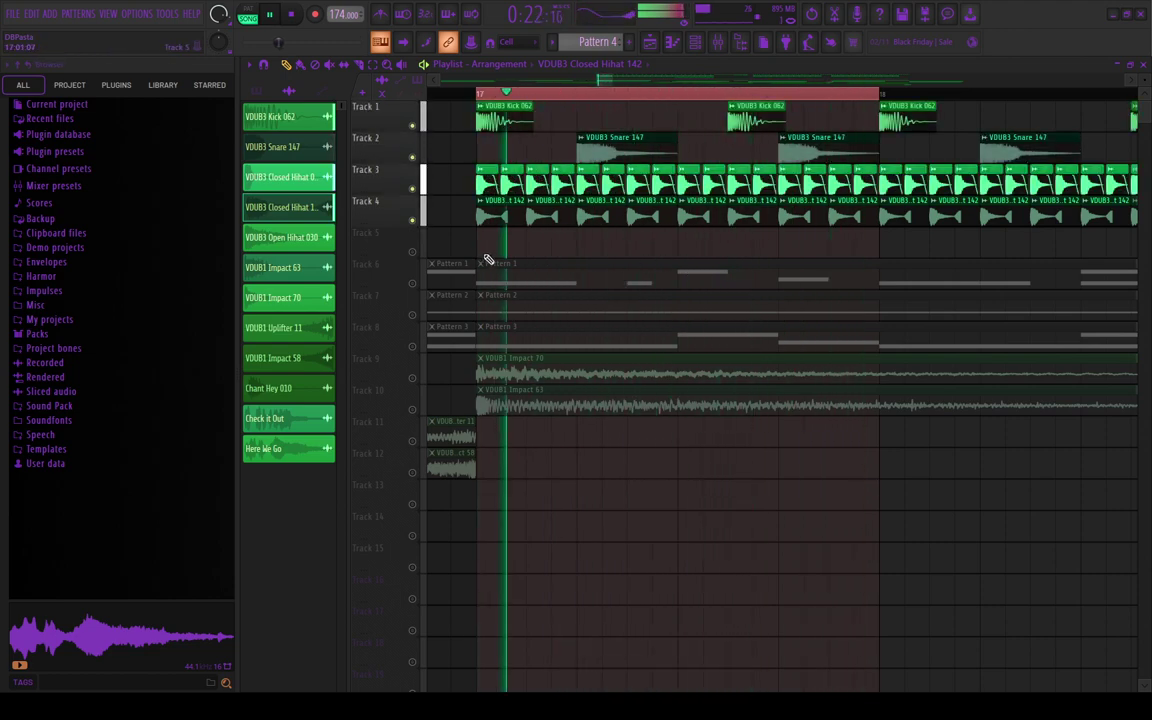
scroll(578, 268, down, 4)
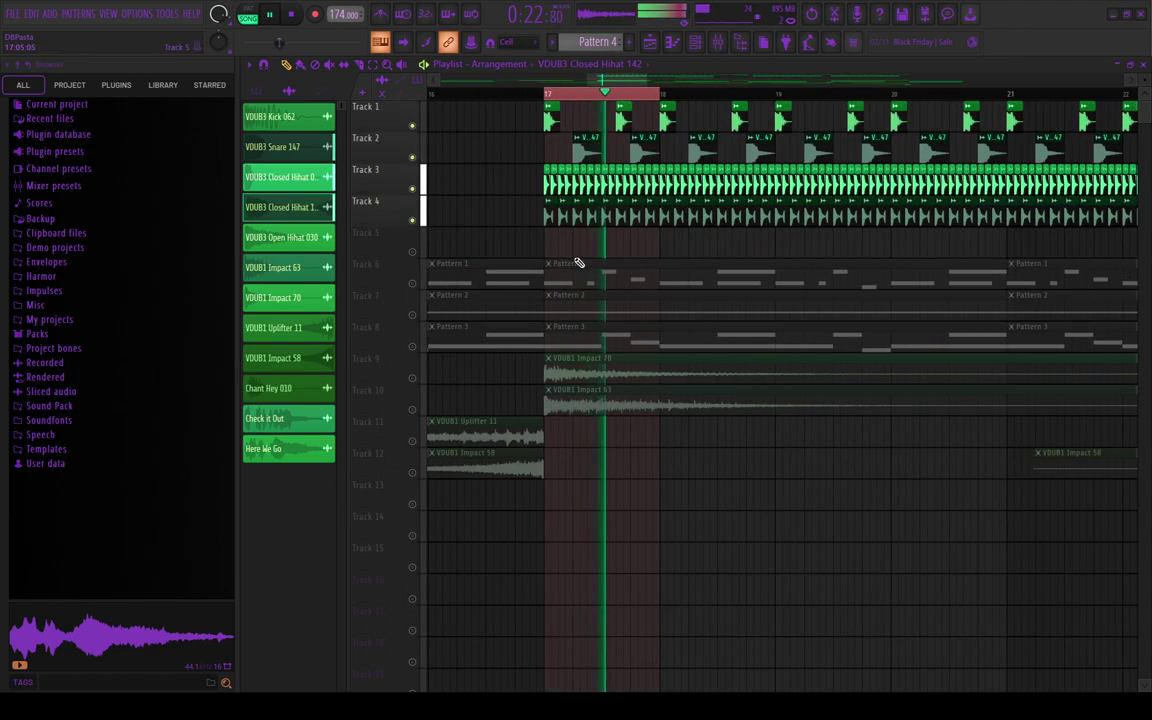
scroll(578, 262, down, 3)
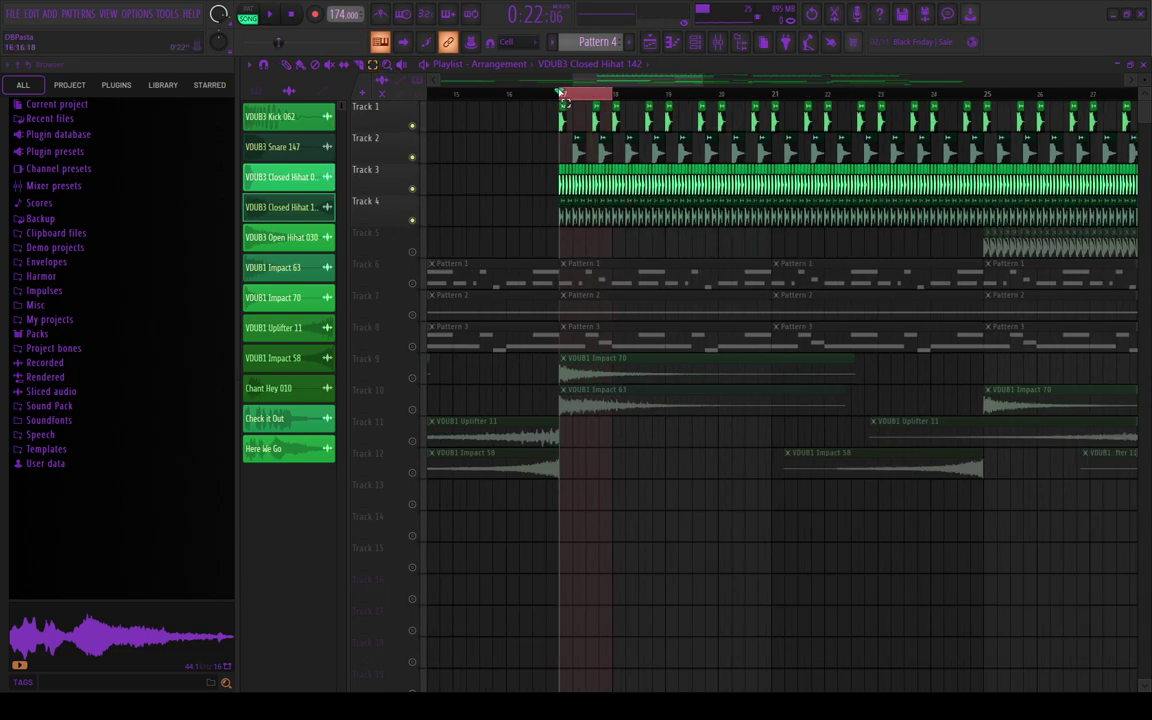
Step: Select bar 25 as the loop range and unmute Track 5 to add the VDUB3 Open Hihat 030 layer
scroll(730, 237, up, 6)
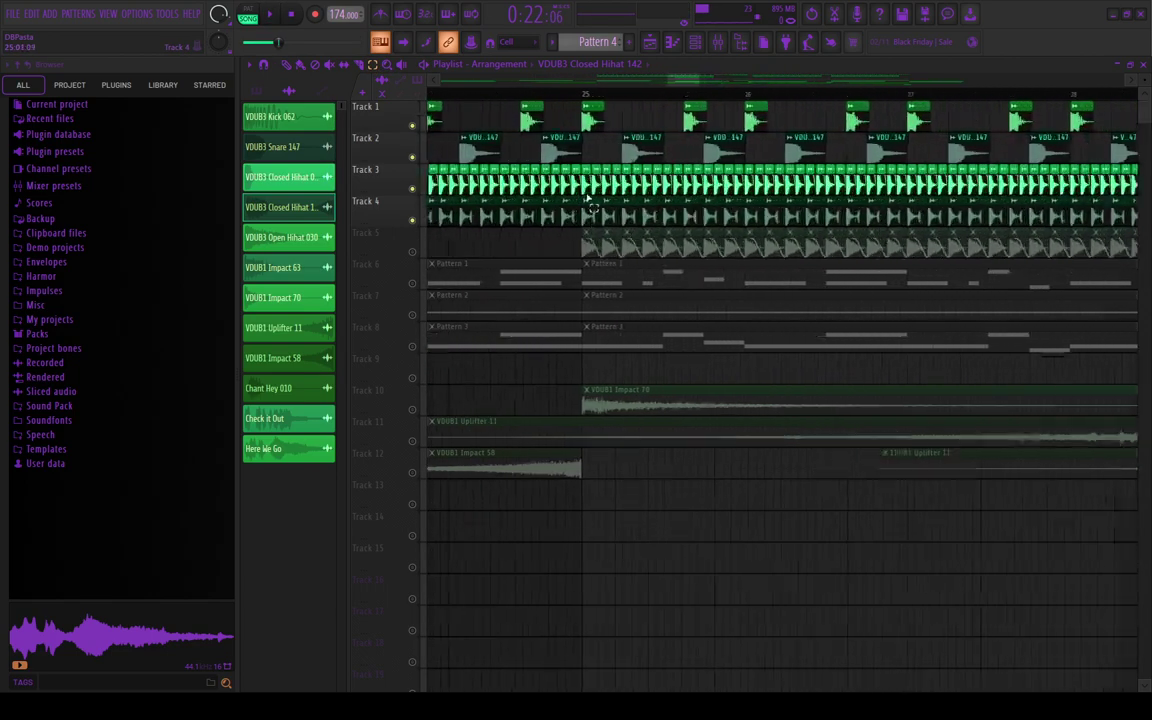
drag(585, 99, 843, 125)
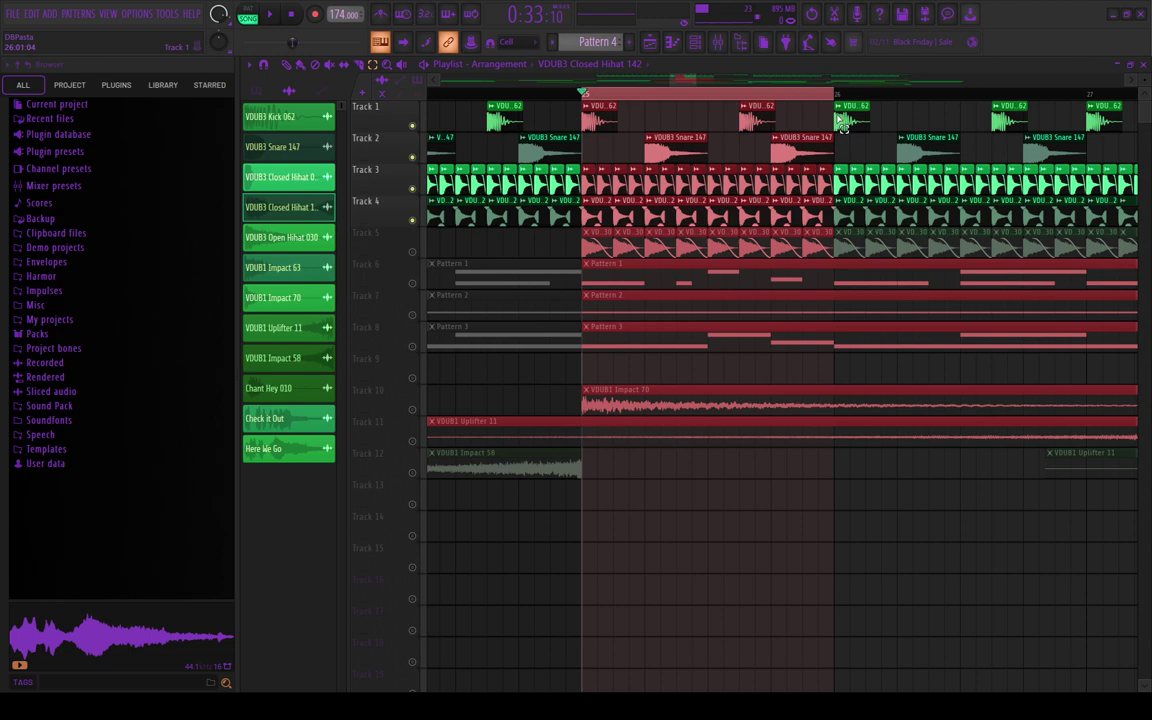
click(525, 252)
click(412, 252)
scroll(488, 318, down, 4)
scroll(485, 323, up, 1)
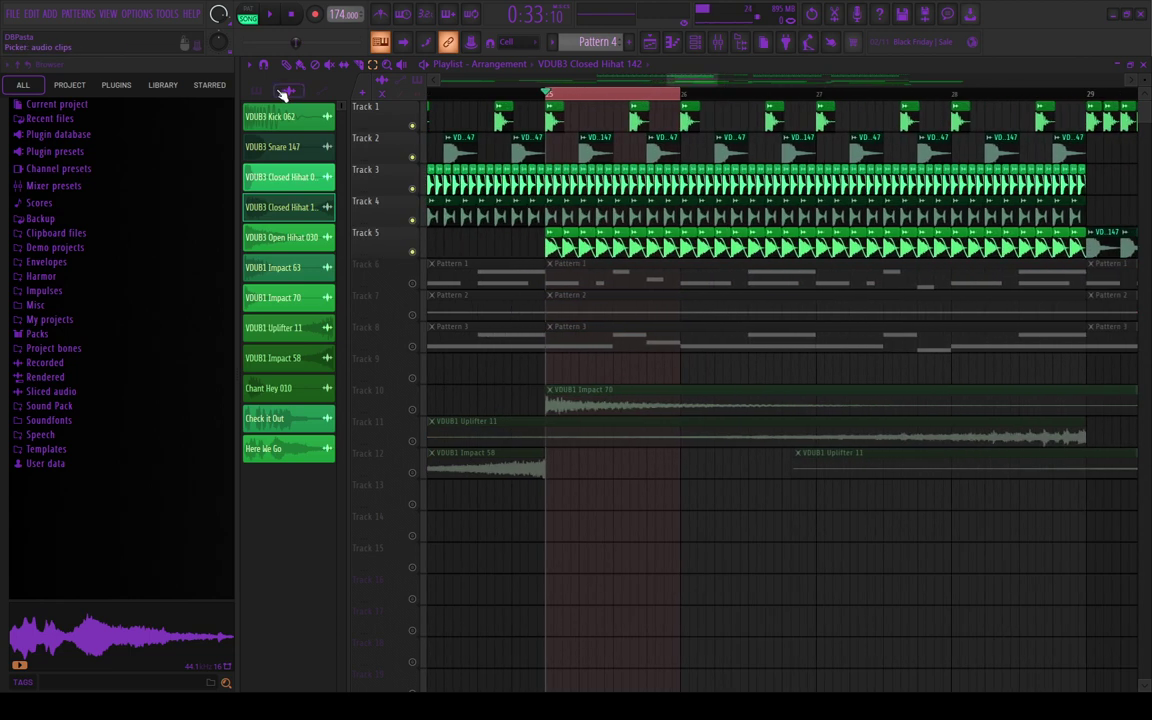
Step: Extend the loop selection to bars 24 and 25, place the playhead at bar 24, and play back Tracks 1 to 5
scroll(478, 189, up, 4)
scroll(476, 189, down, 4)
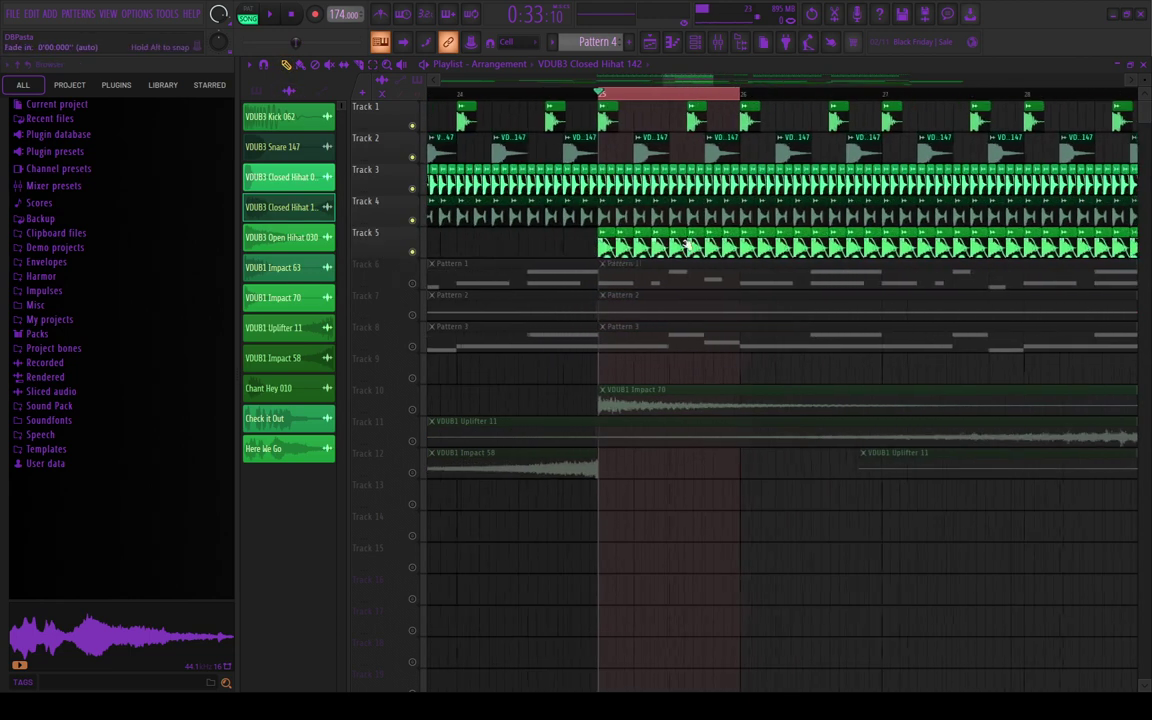
click(373, 65)
scroll(460, 100, down, 2)
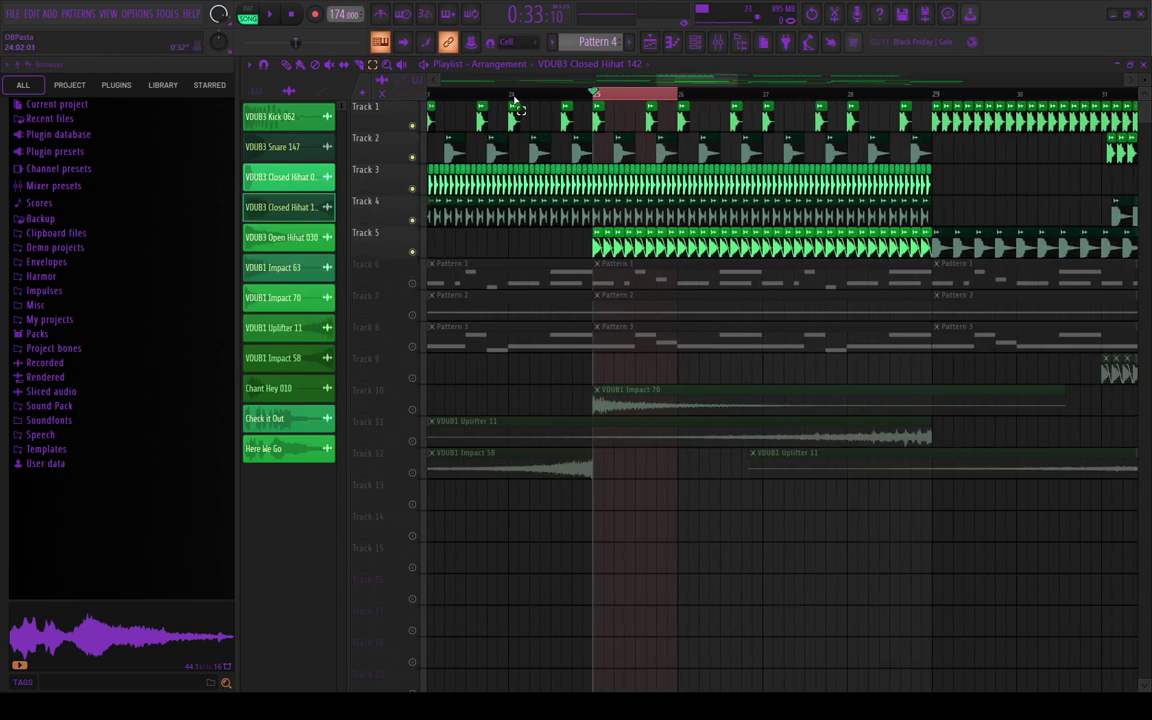
drag(508, 112, 688, 118)
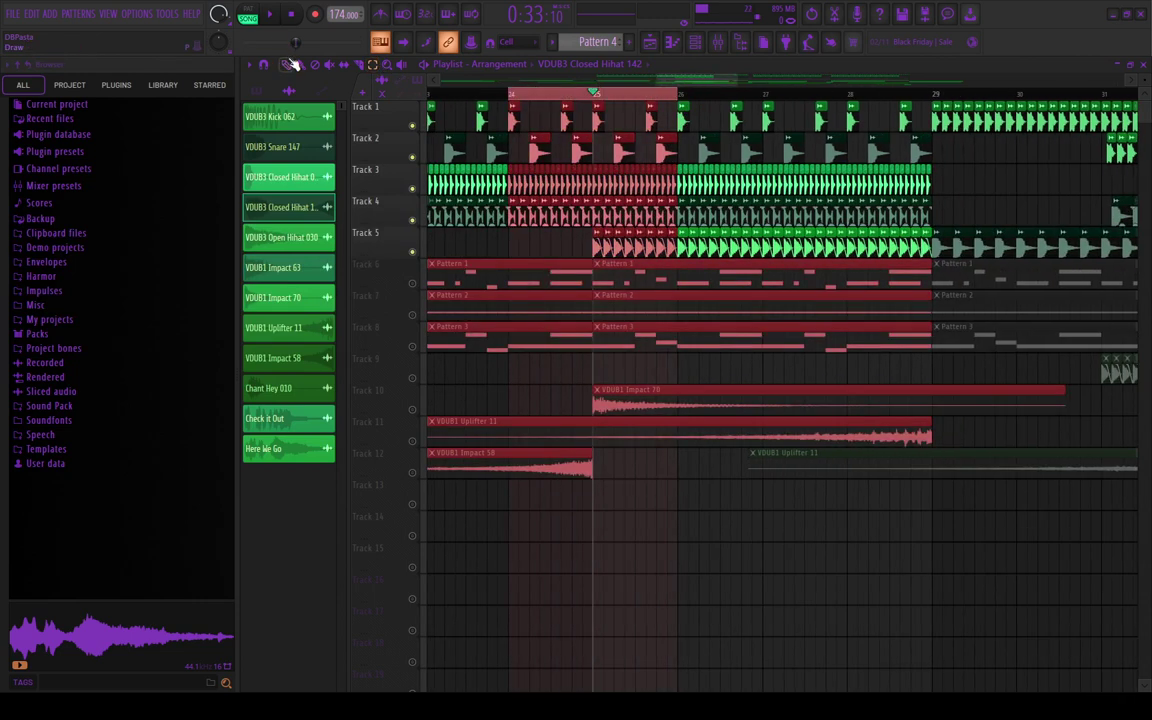
click(511, 100)
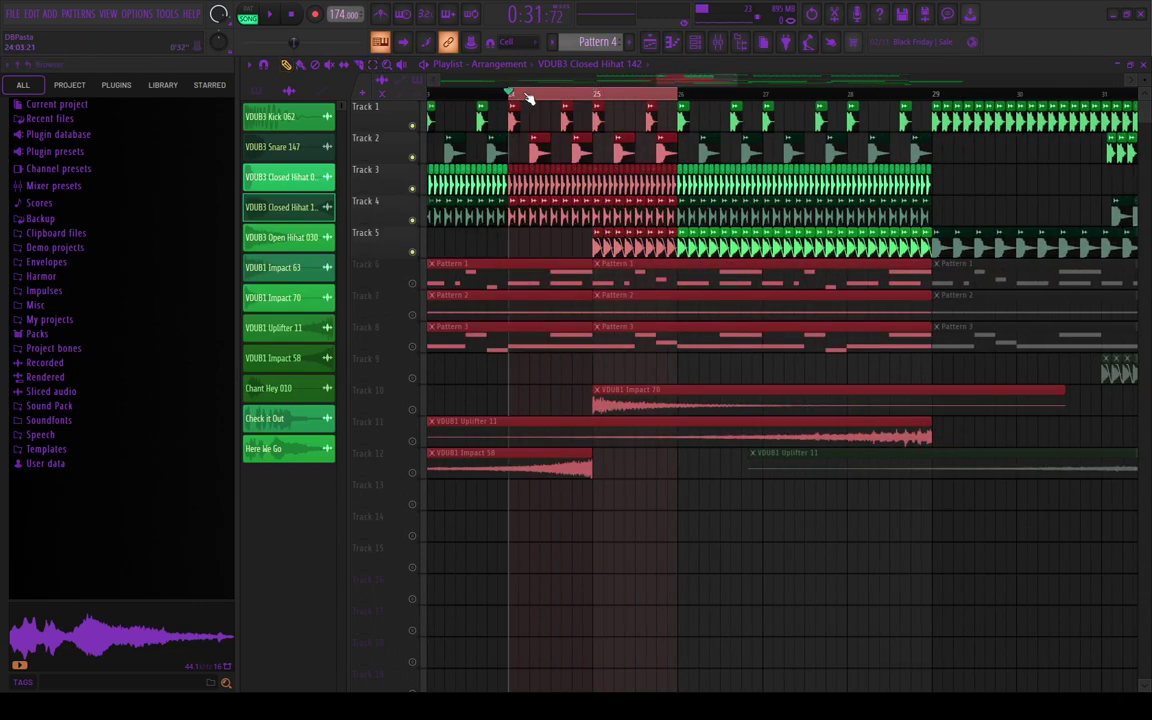
key(space)
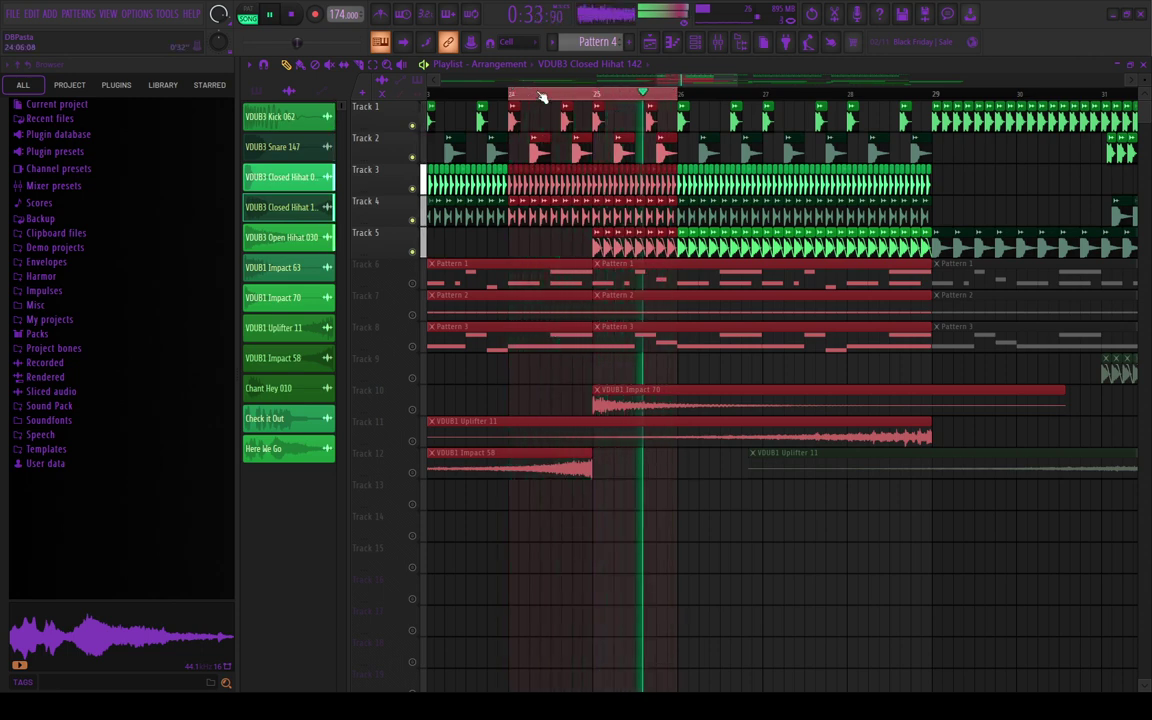
key(space)
Step: Move the playhead to the middle of bar 24 and clear the loop selection
drag(548, 97, 558, 101)
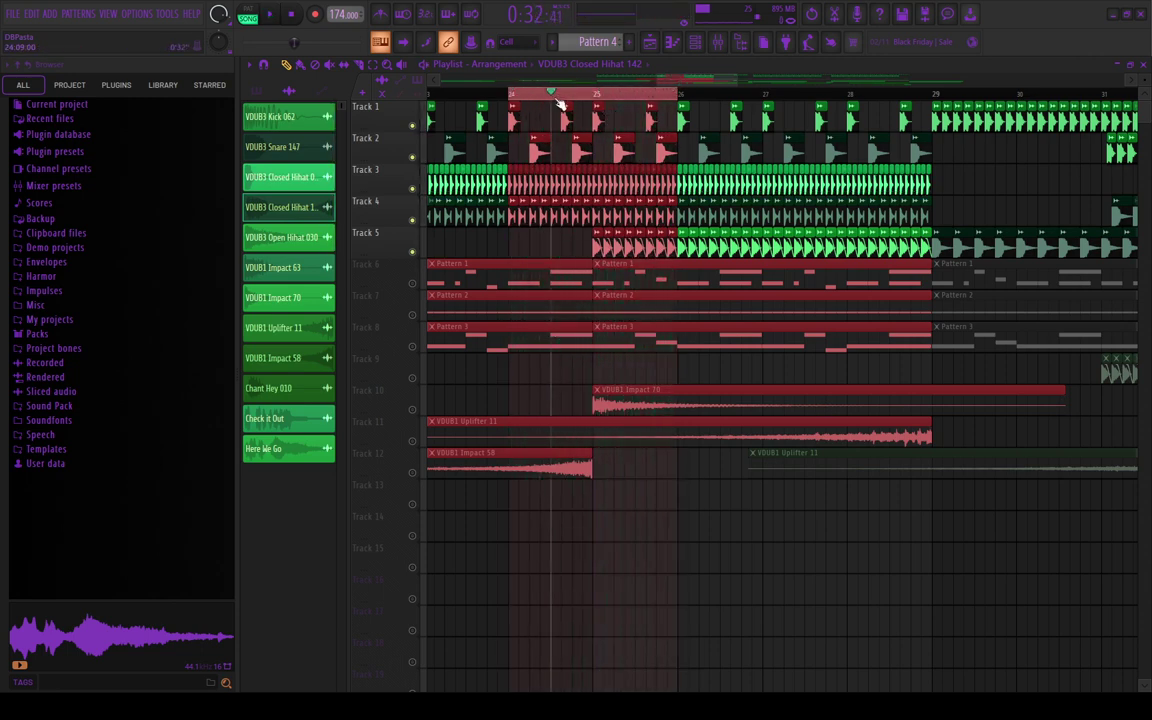
click(525, 103)
scroll(728, 282, up, 3)
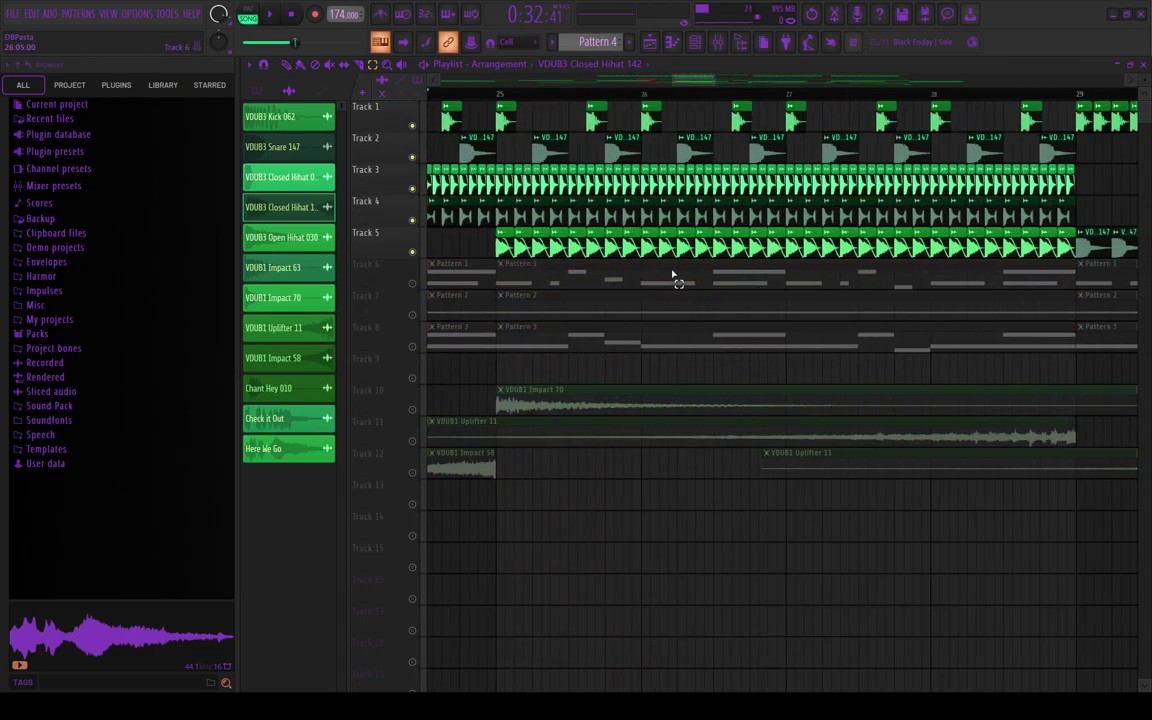
Step: Examine how the kick, snare and hi-hat clips on Tracks 1 to 5 are arranged across the whole song
scroll(585, 245, down, 5)
scroll(732, 258, down, 4)
scroll(692, 258, up, 4)
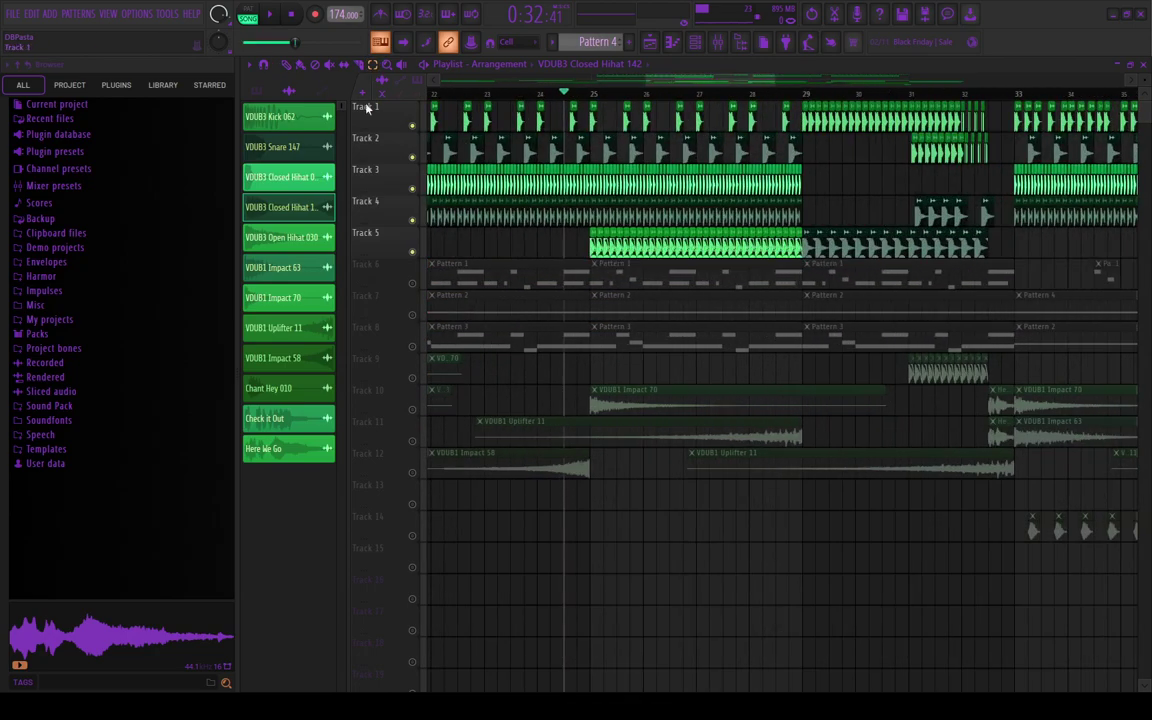
scroll(665, 240, up, 3)
scroll(680, 250, down, 2)
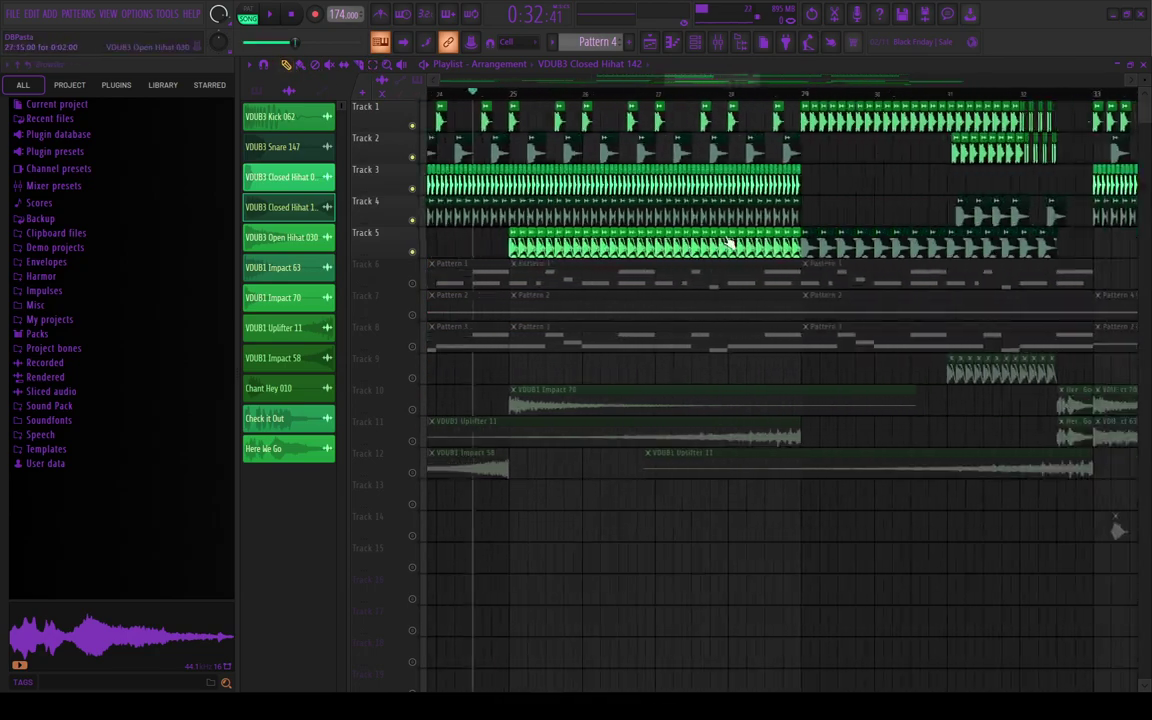
scroll(603, 253, up, 2)
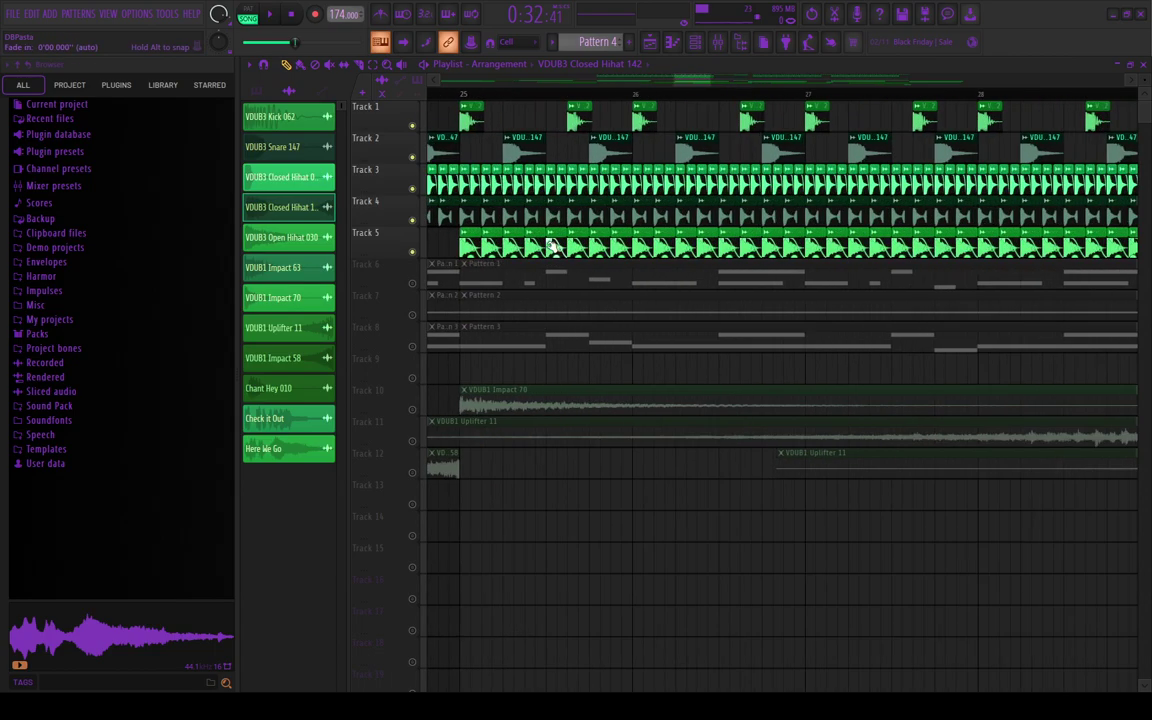
scroll(738, 260, down, 4)
scroll(738, 260, up, 4)
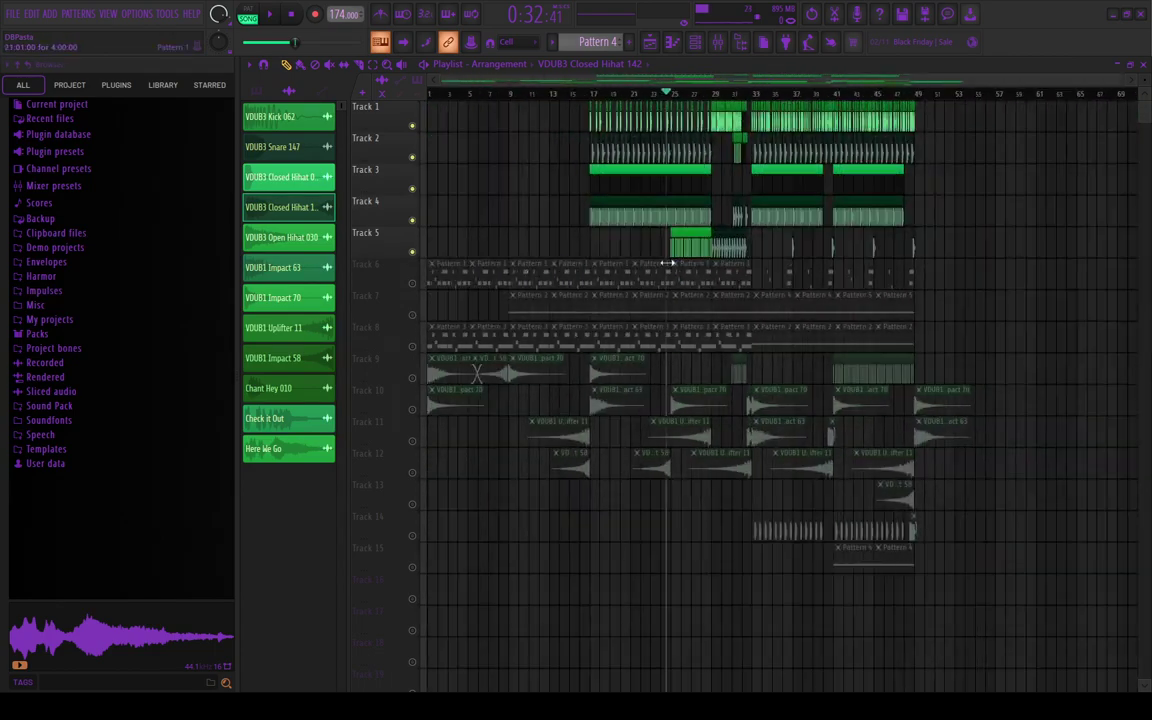
scroll(565, 260, up, 2)
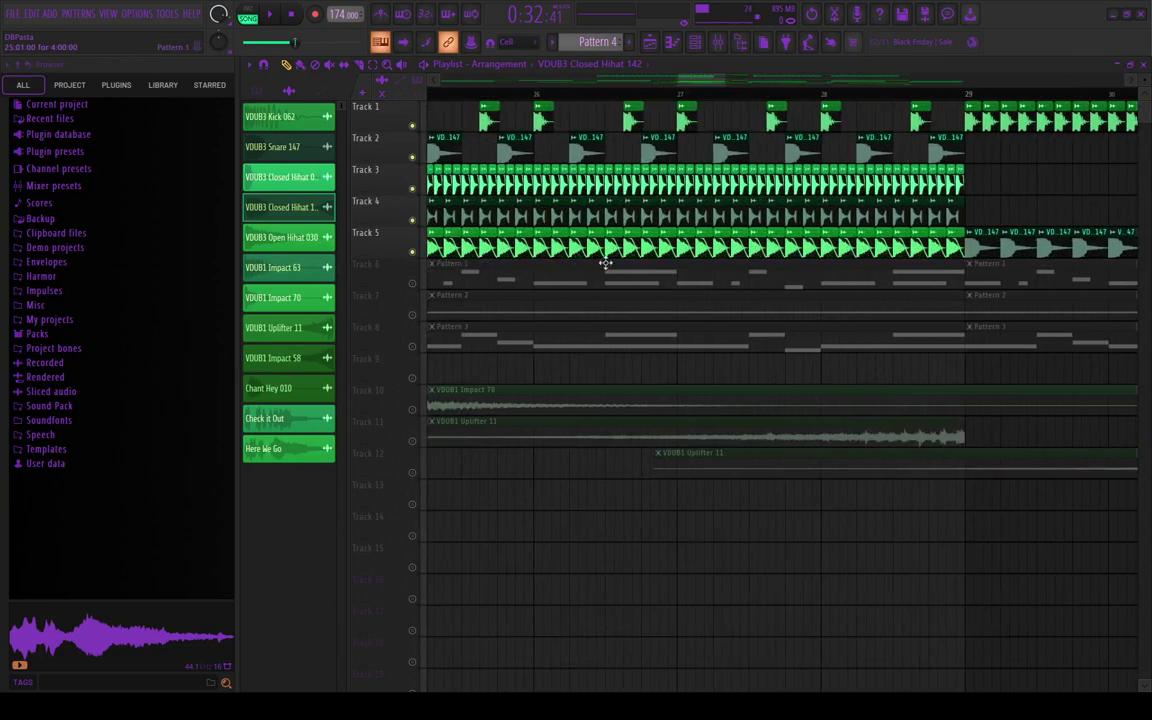
scroll(598, 279, down, 2)
scroll(799, 263, down, 2)
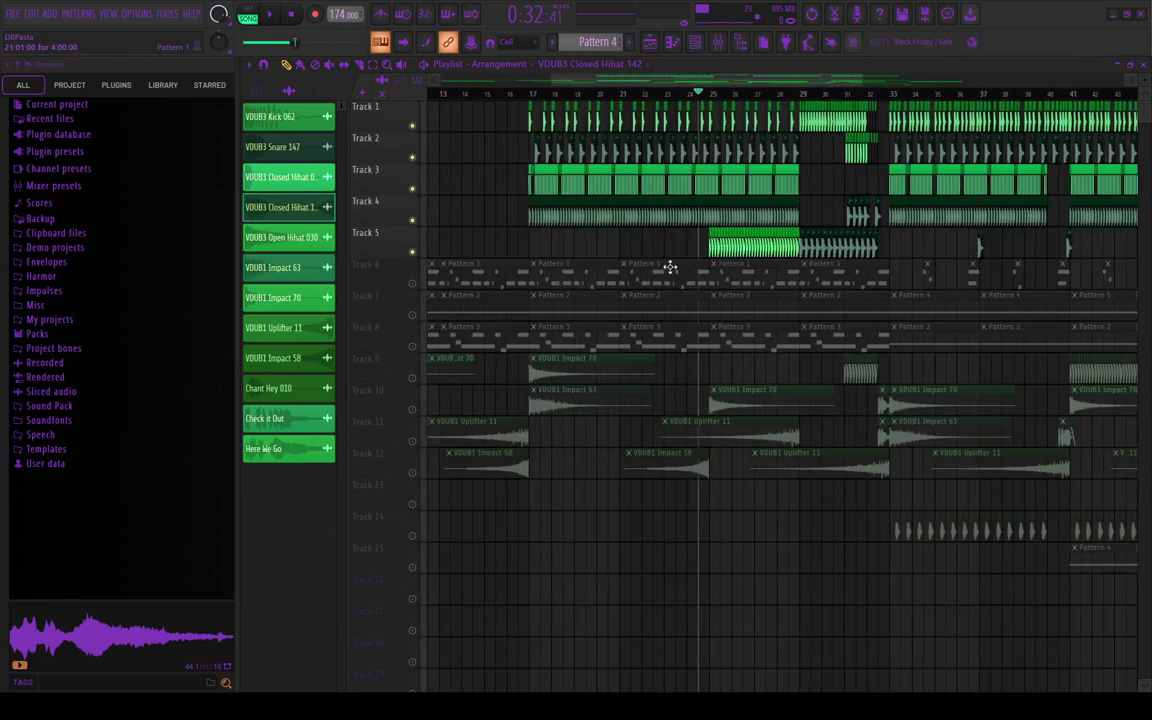
scroll(715, 252, down, 3)
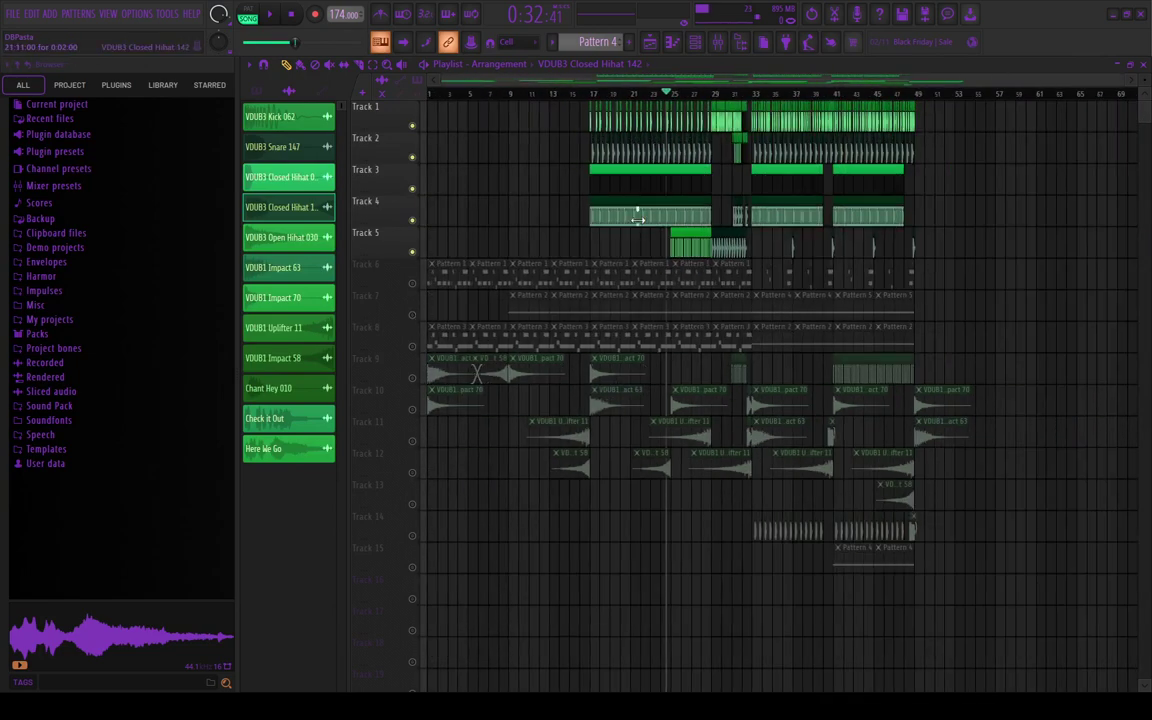
scroll(637, 218, up, 3)
Step: Return the playhead to the start of the song and solo Track 6 with its Pattern 1 clips
drag(747, 101, 145, 220)
scroll(390, 290, up, 3)
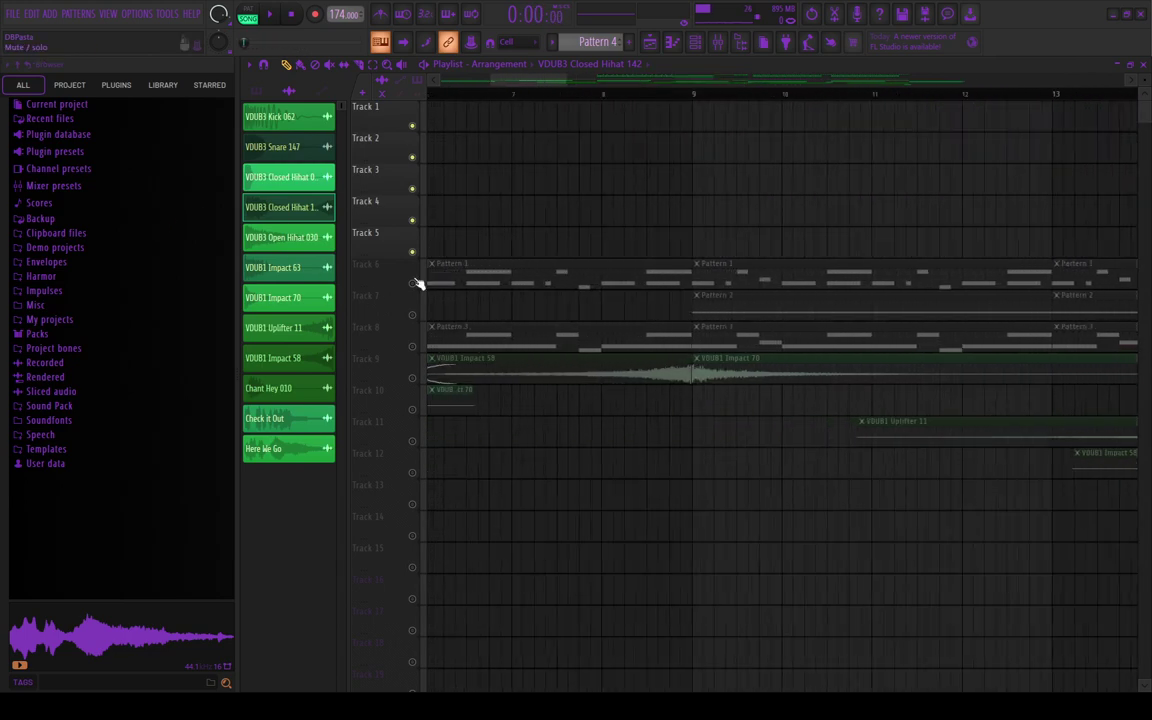
scroll(507, 275, down, 3)
scroll(420, 295, down, 3)
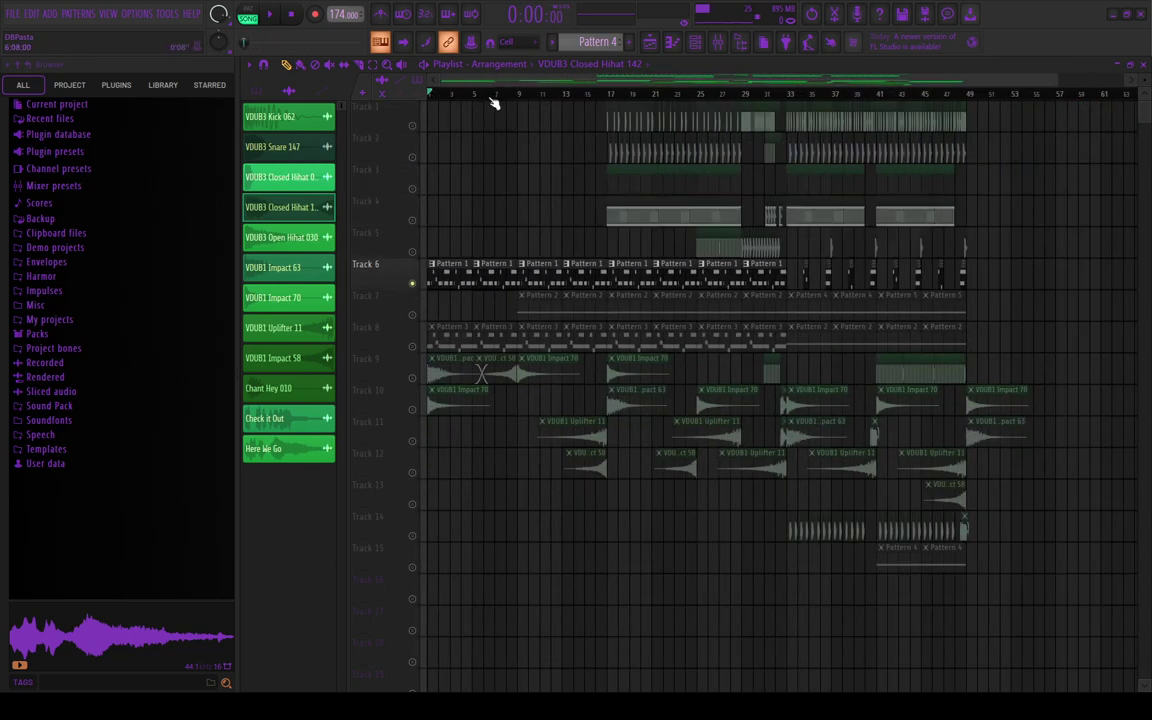
Step: Play back the soloed Track 6 from the start of the song and stop playback
scroll(305, 150, up, 3)
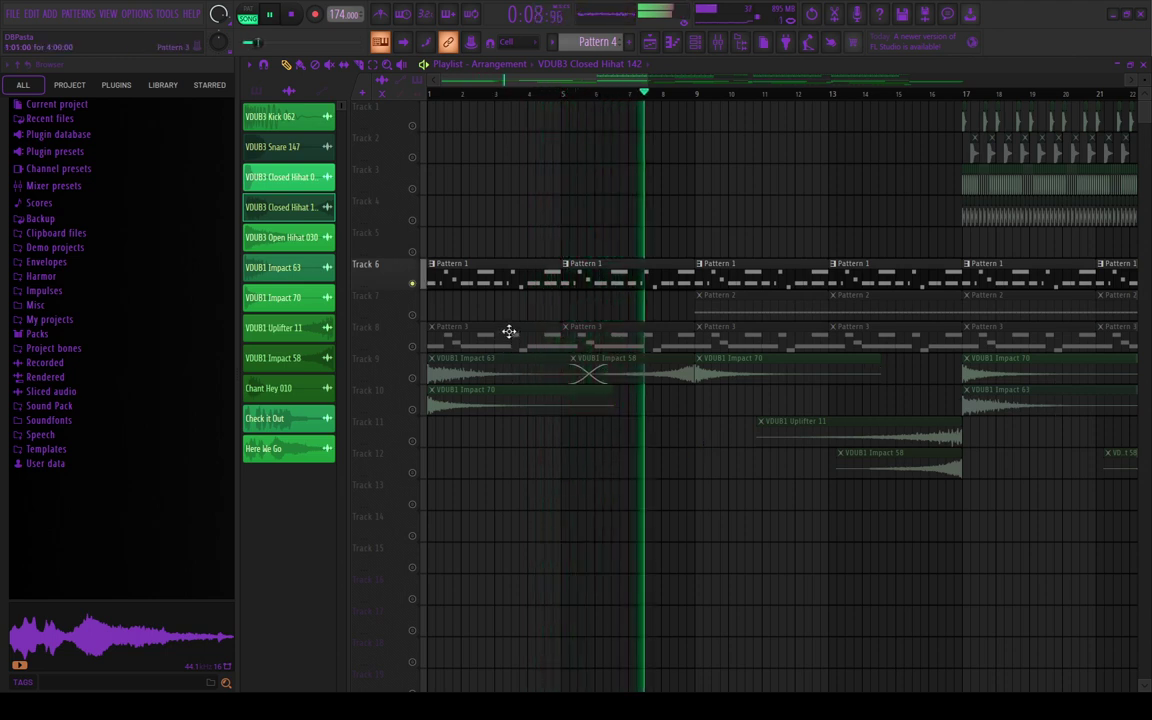
key(space)
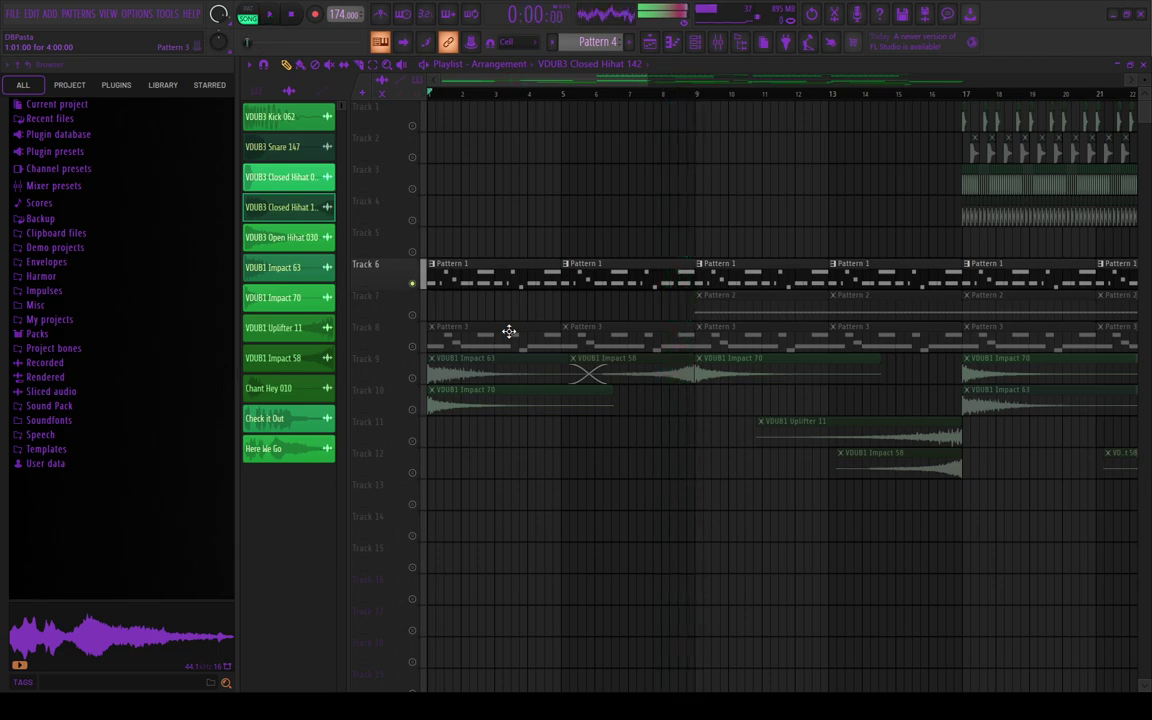
Step: Place the playhead at bar 9 and solo Track 7 with its Pattern 2 clips
scroll(748, 326, down, 3)
click(600, 98)
scroll(700, 211, up, 2)
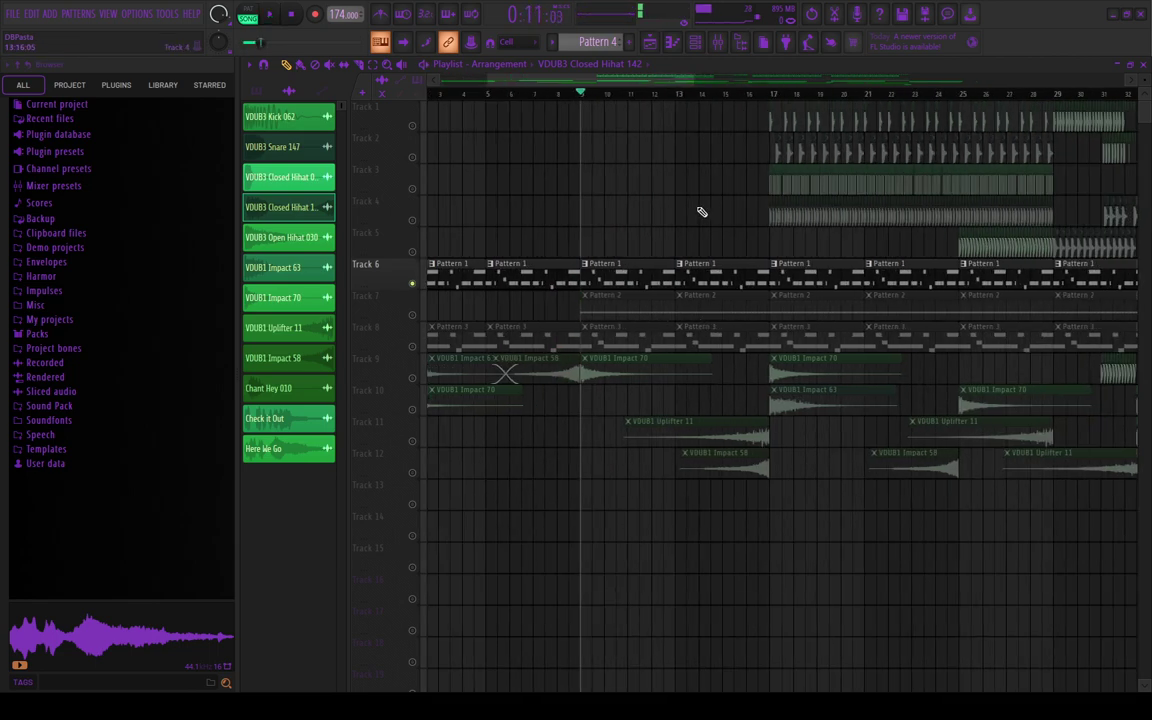
right_click(414, 317)
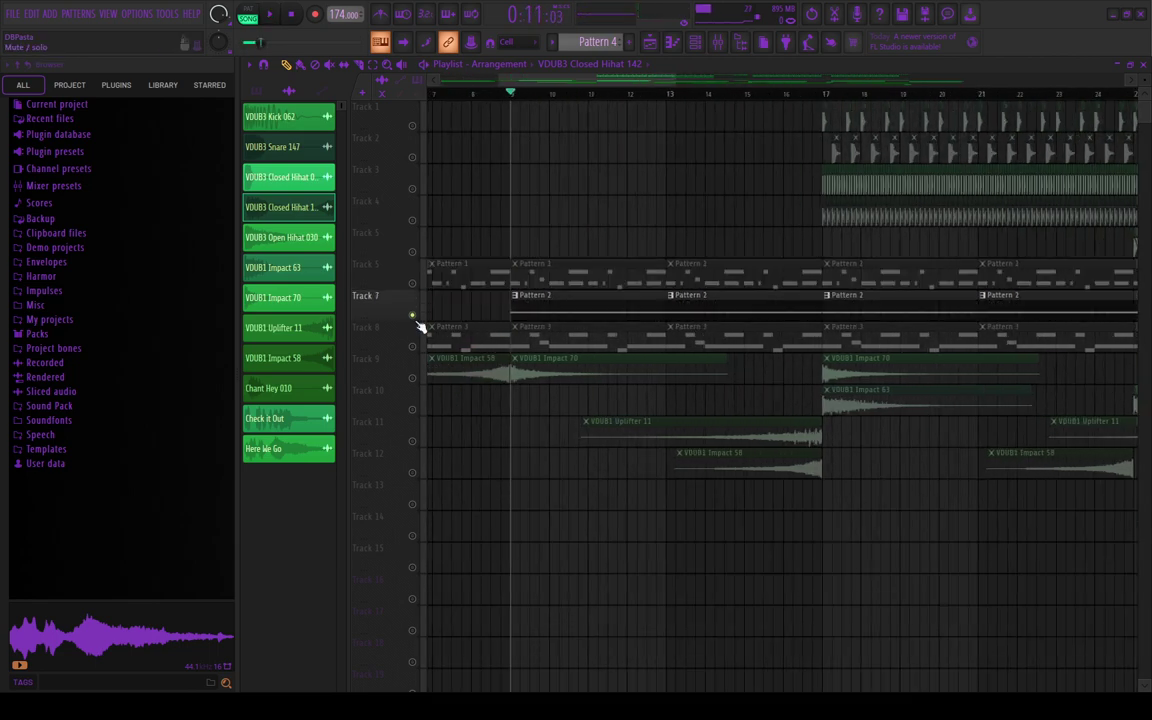
Step: Open Track 7's Pattern 2 clip in the Piano roll to view its notes, and return to the Playlist
scroll(480, 283, up, 4)
scroll(663, 308, down, 4)
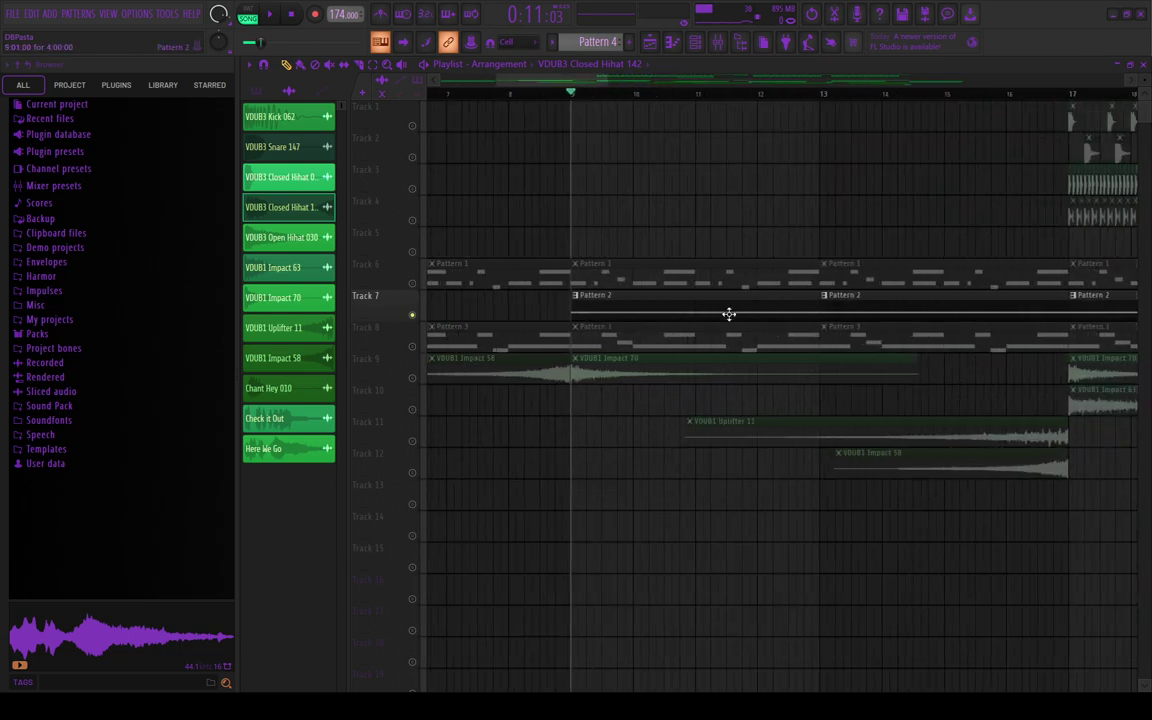
double_click(728, 314)
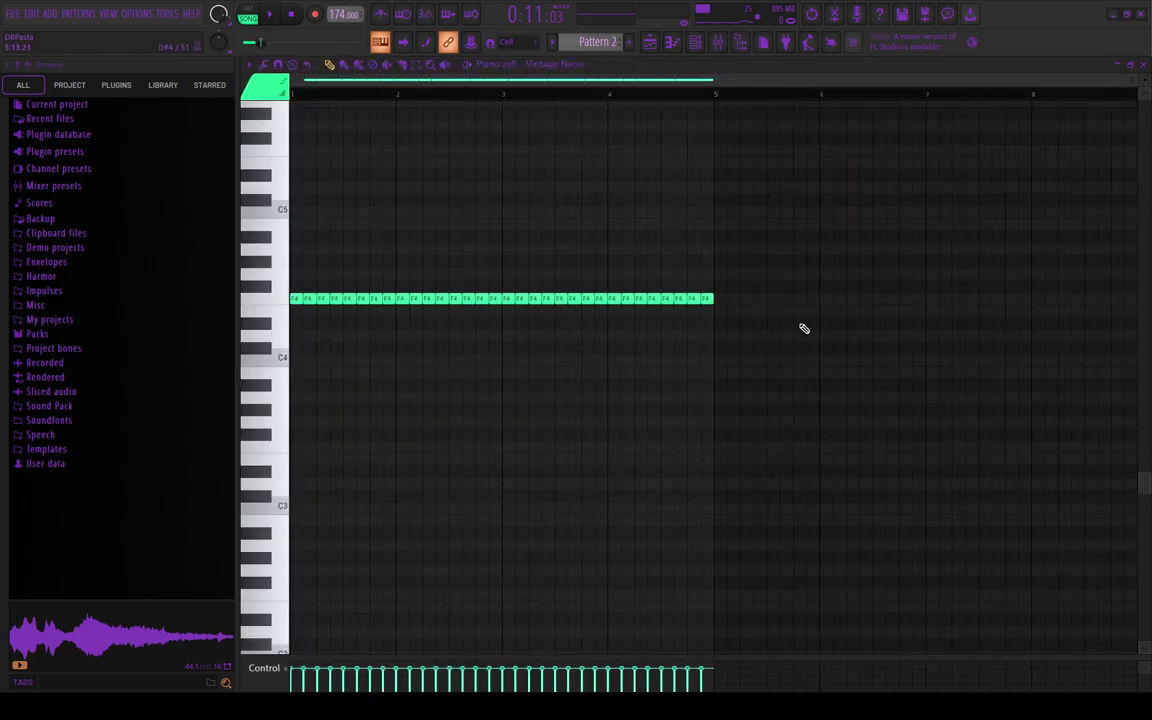
click(650, 44)
scroll(787, 365, up, 3)
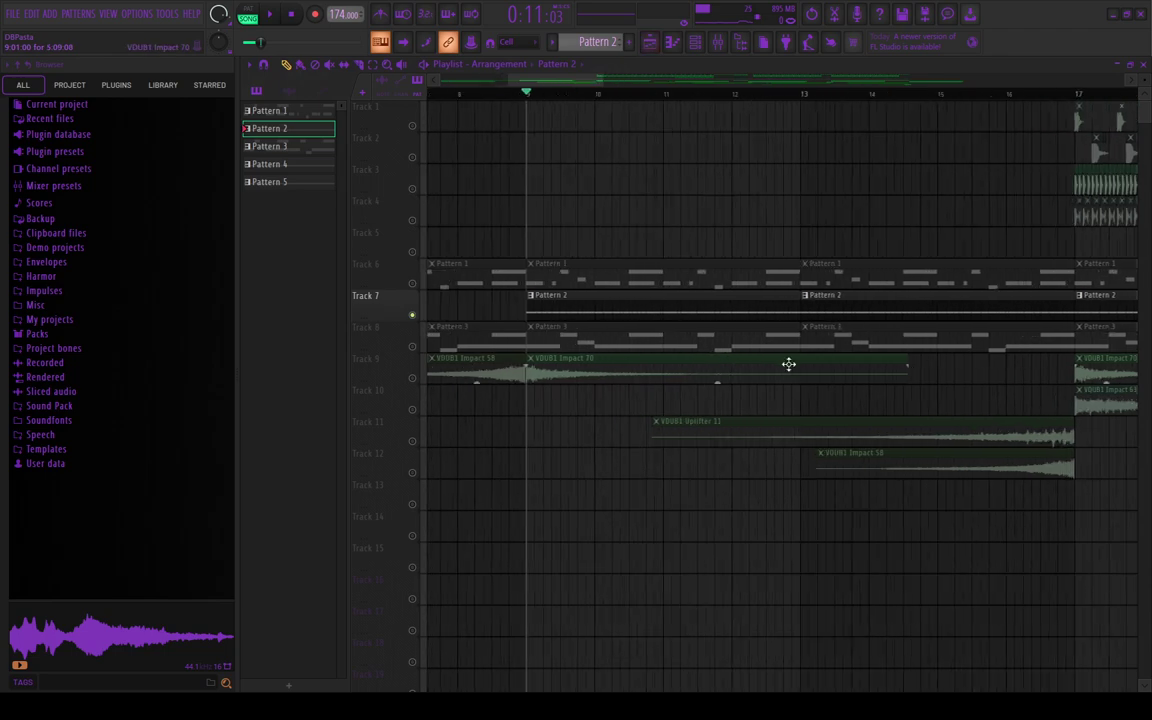
Step: Play back the soloed Track 7 from bar 9 and stop playback
key(space)
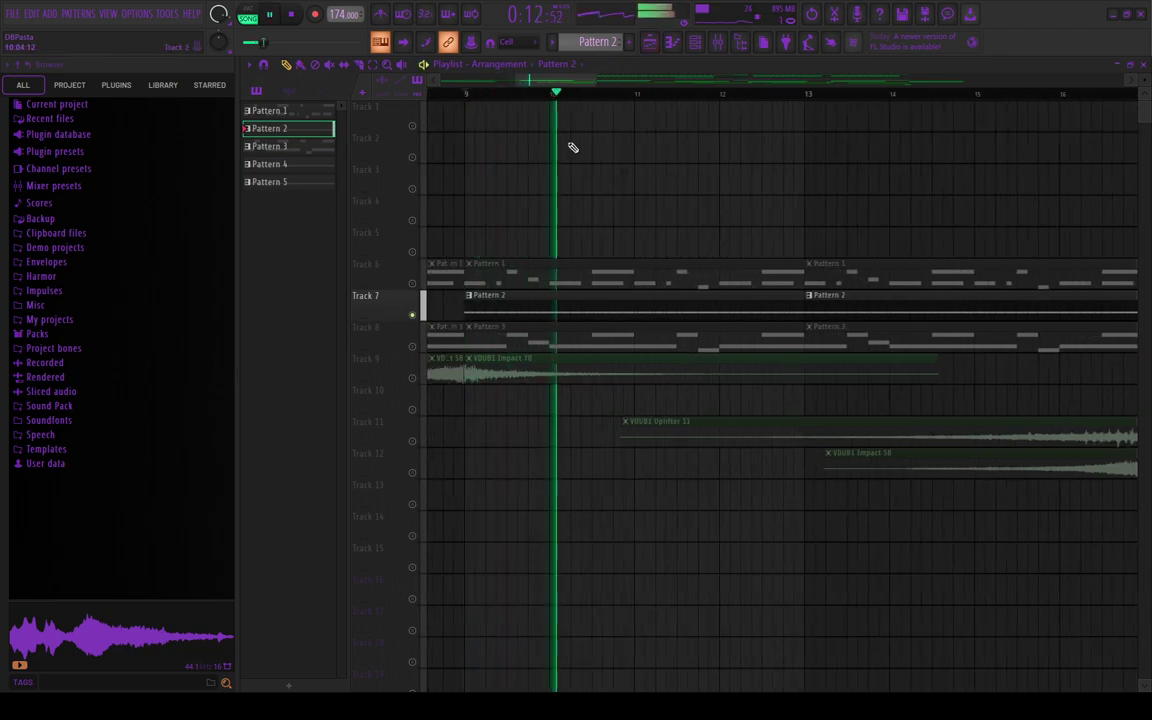
scroll(586, 169, down, 3)
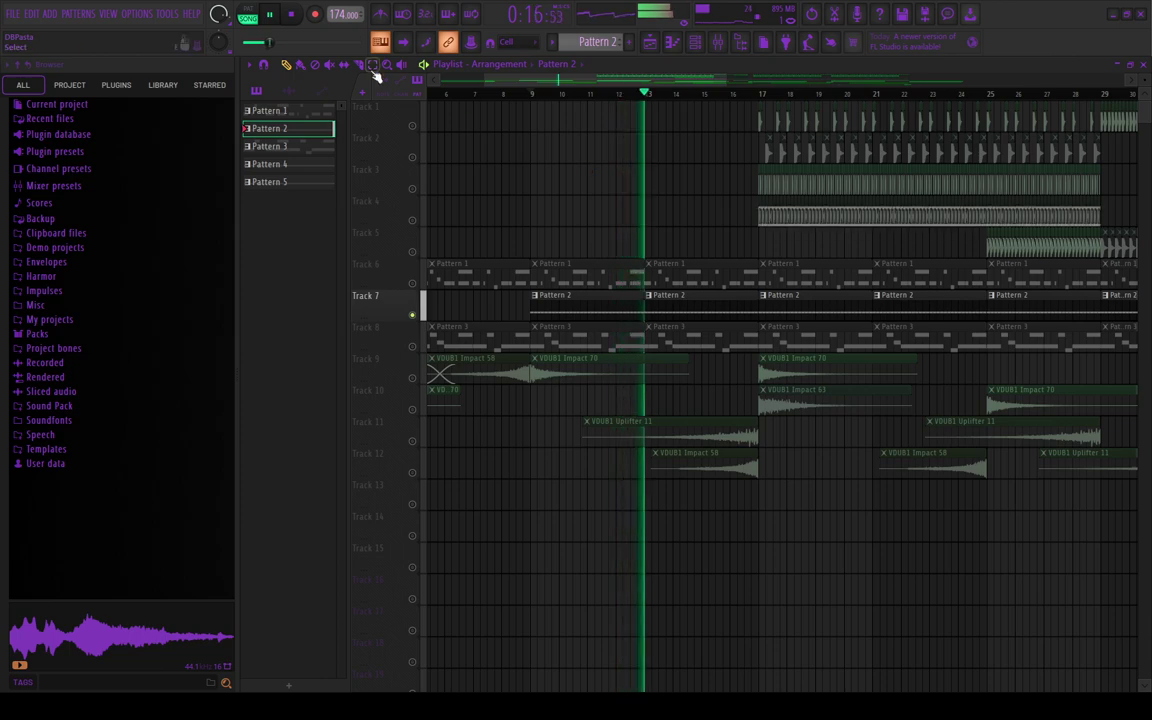
key(space)
Step: Unmute Track 6 alongside Track 7 and play both from bar 9
scroll(578, 274, up, 2)
scroll(578, 272, up, 1)
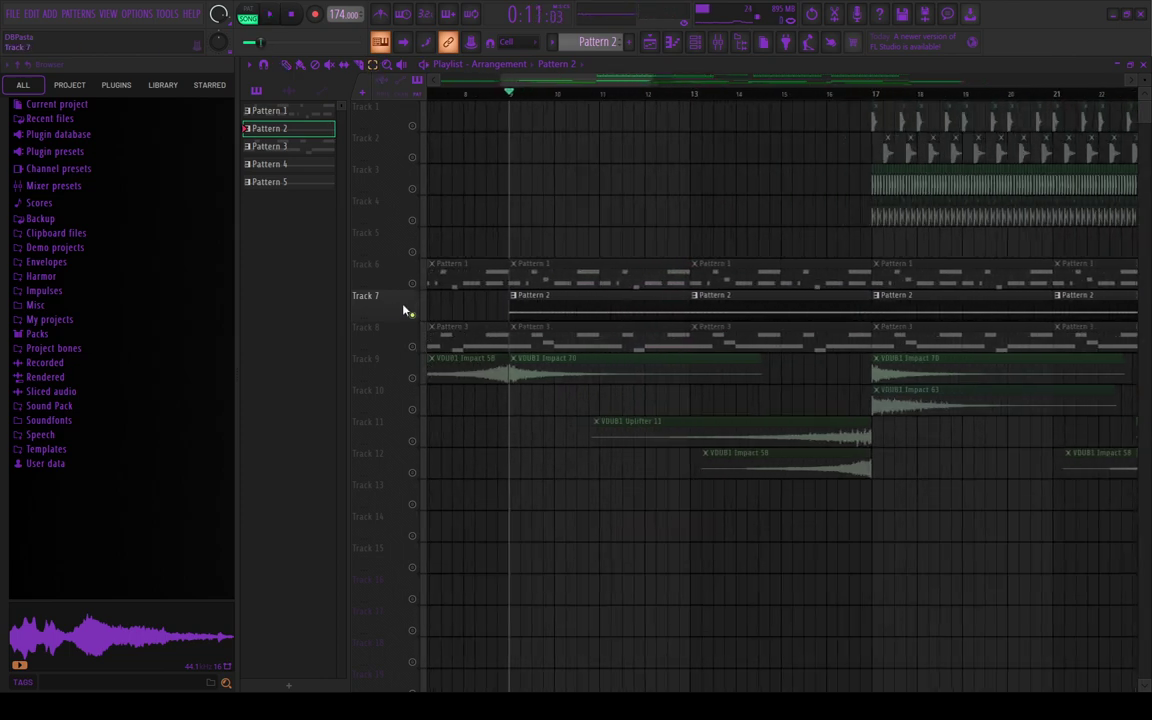
click(412, 284)
scroll(603, 205, up, 1)
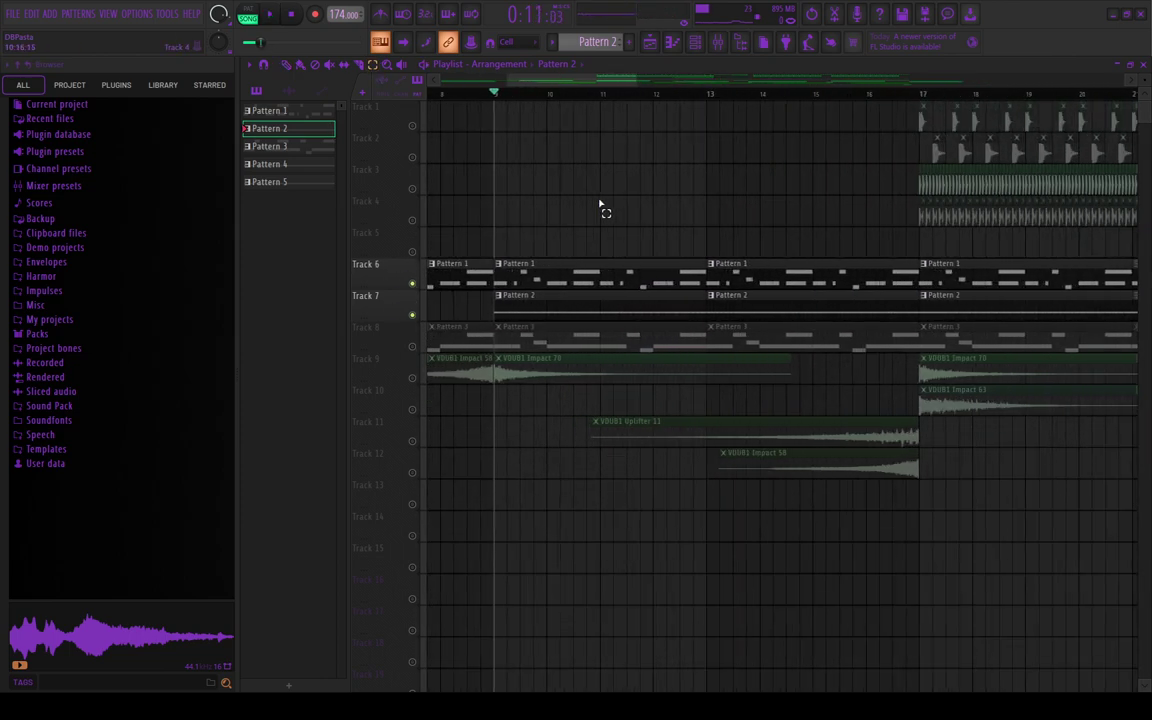
key(space)
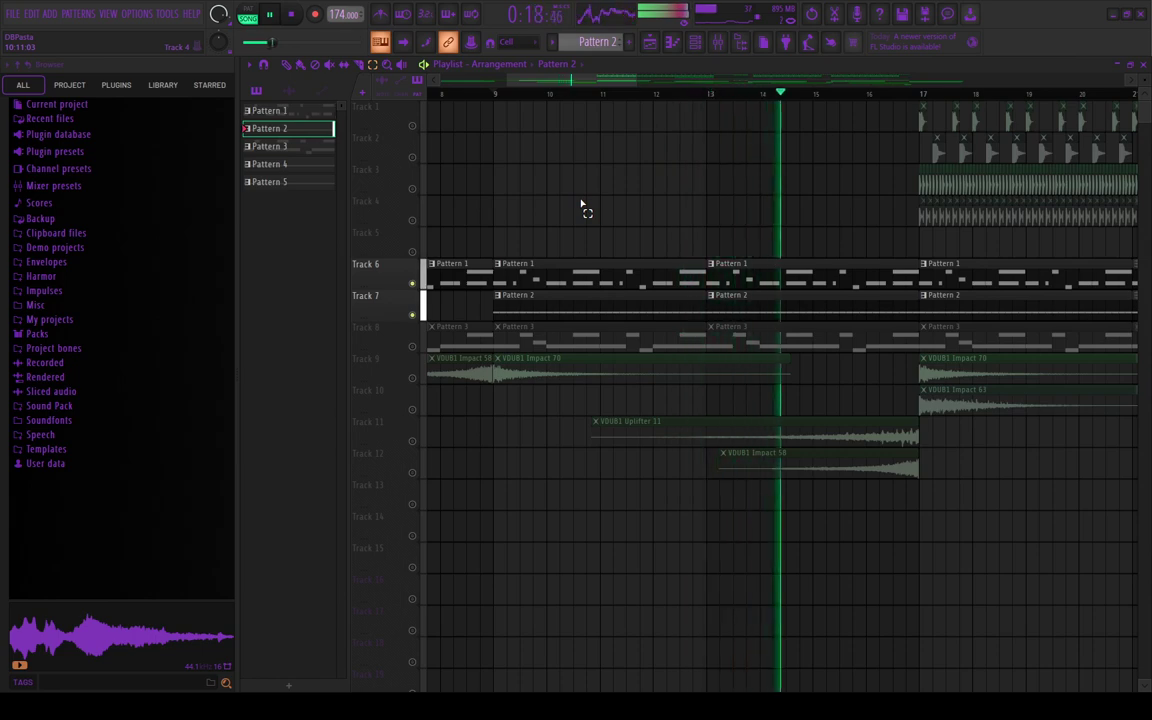
Step: Unmute drum Tracks 1 to 5 during playback, in addition to Tracks 6 and 7
ctrl+scroll(583, 207, down, 2)
ctrl+scroll(583, 207, down, 2)
click(413, 126)
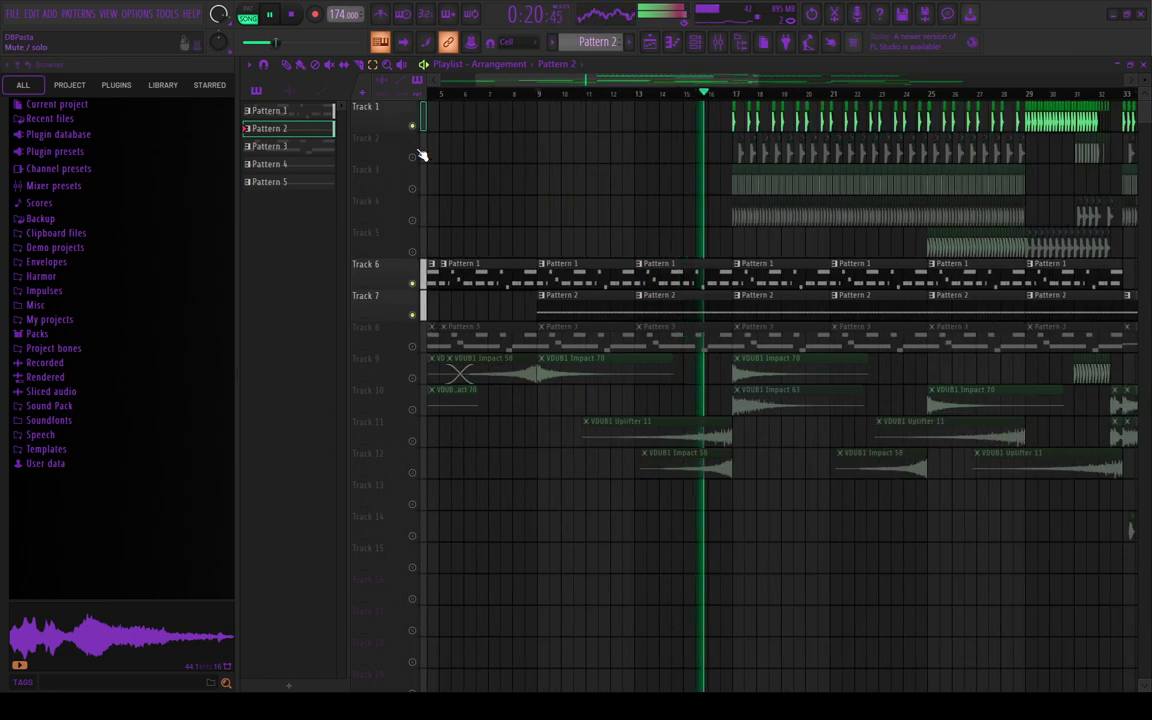
click(413, 157)
click(414, 189)
click(412, 221)
drag(420, 246, 420, 270)
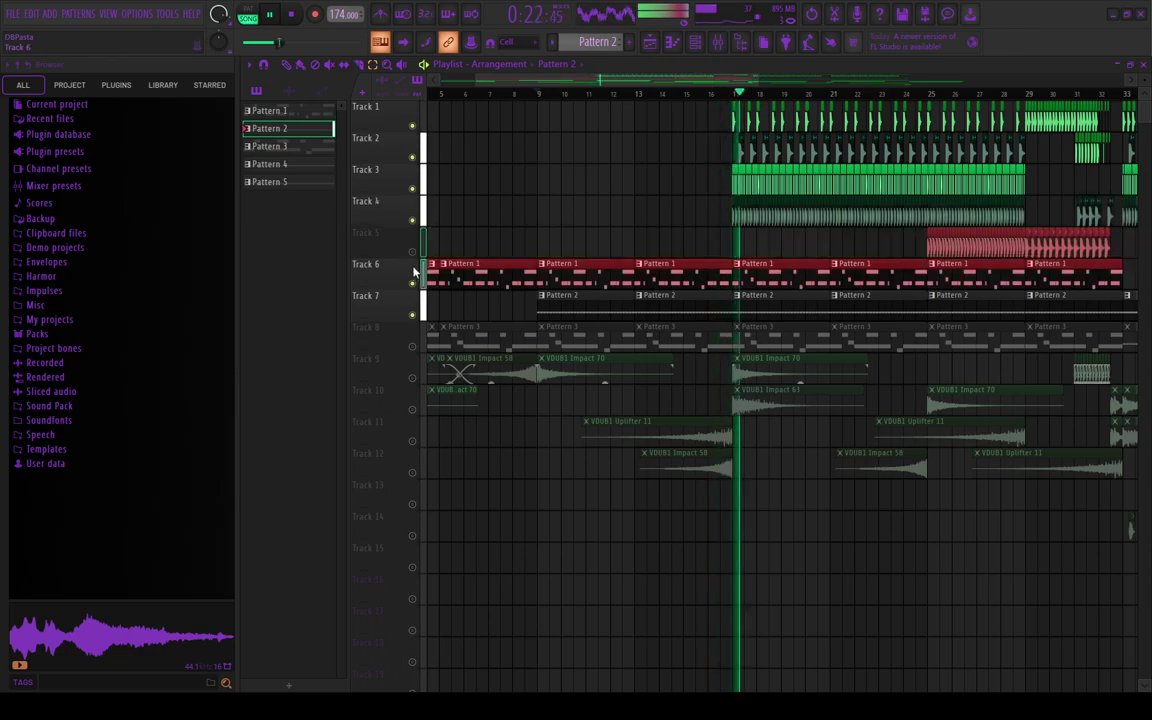
click(415, 253)
ctrl+scroll(516, 190, down, 3)
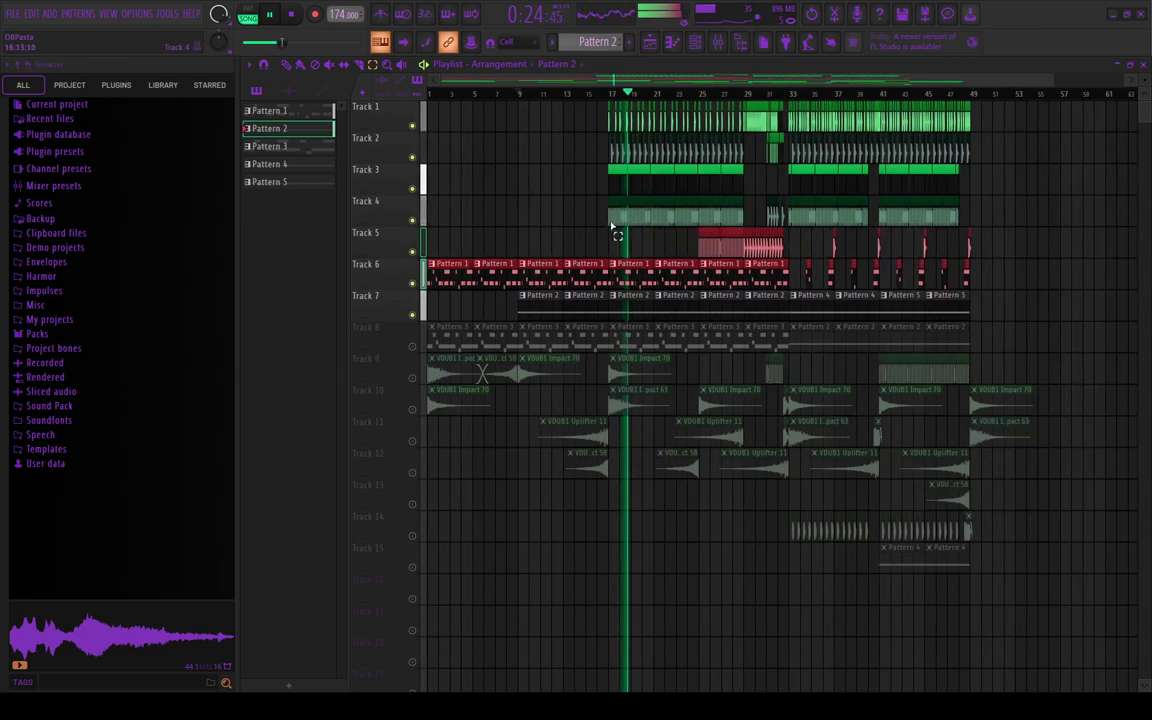
Step: Switch to the Draw tool and clear the selection of the Track 5 and Track 6 clips
ctrl+scroll(616, 228, up, 2)
click(289, 66)
ctrl+scroll(690, 215, up, 3)
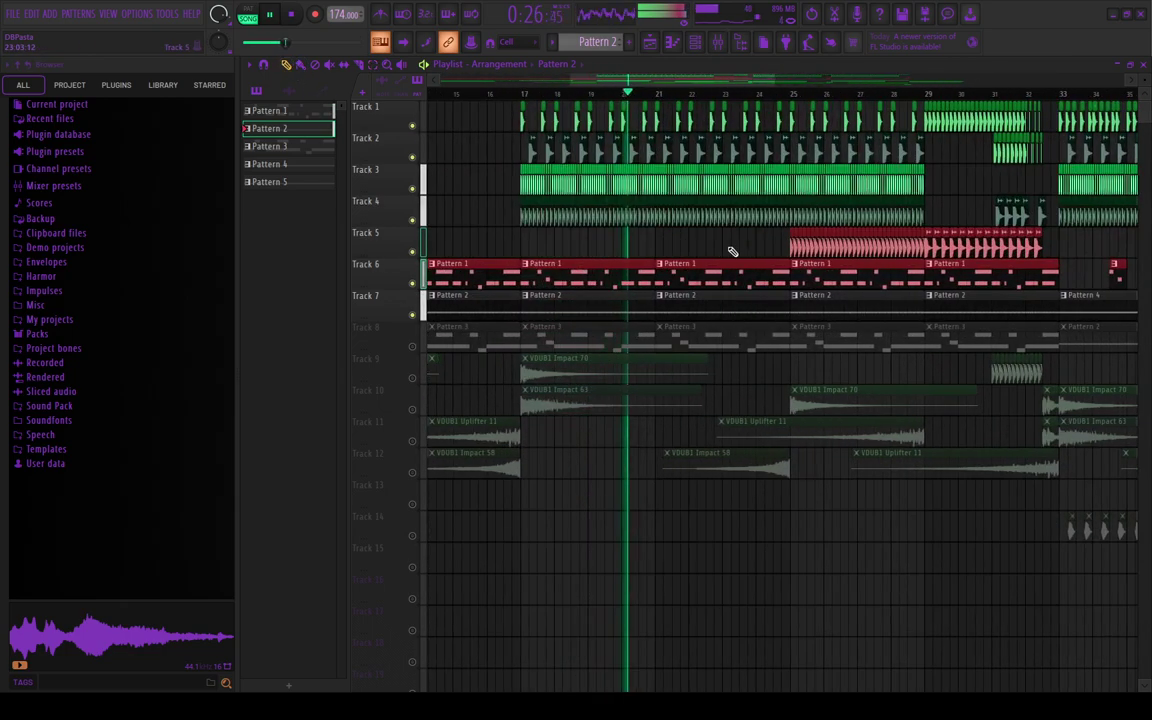
ctrl+scroll(765, 270, down, 4)
ctrl+scroll(812, 310, up, 3)
click(746, 370)
right_click(745, 371)
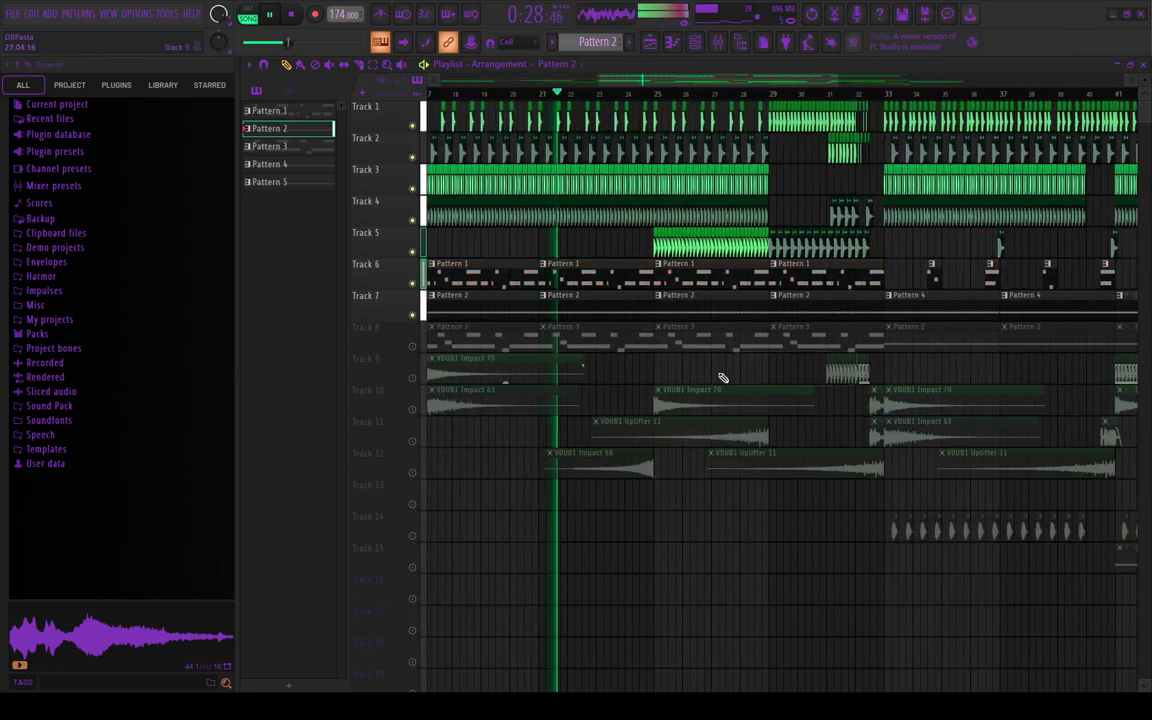
Step: Listen to Tracks 1 to 7 together up to bar 29 and stop playback
ctrl+scroll(729, 373, up, 1)
ctrl+scroll(727, 372, up, 2)
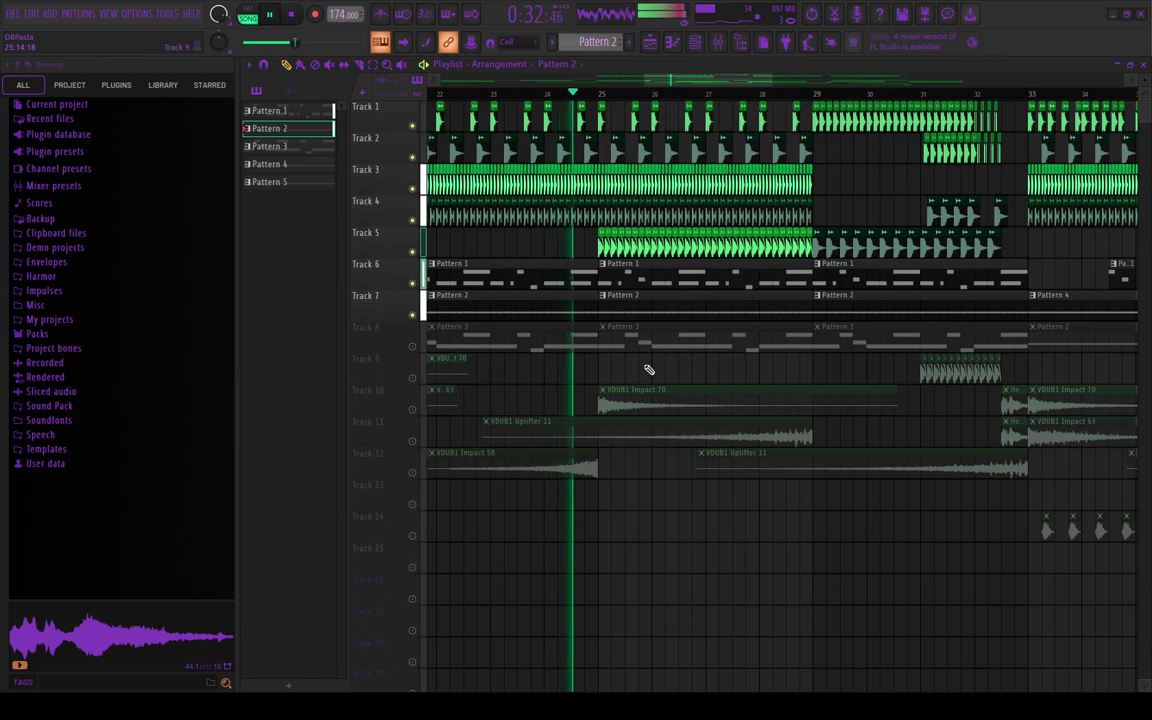
ctrl+scroll(651, 367, down, 2)
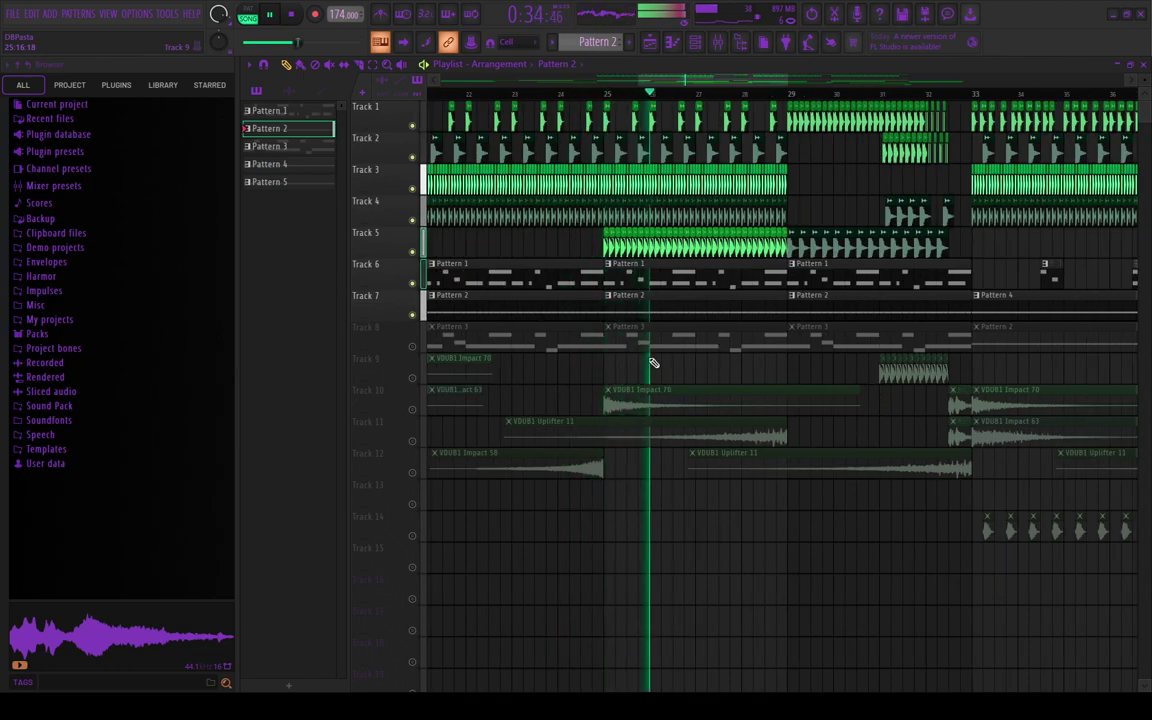
ctrl+scroll(658, 358, down, 3)
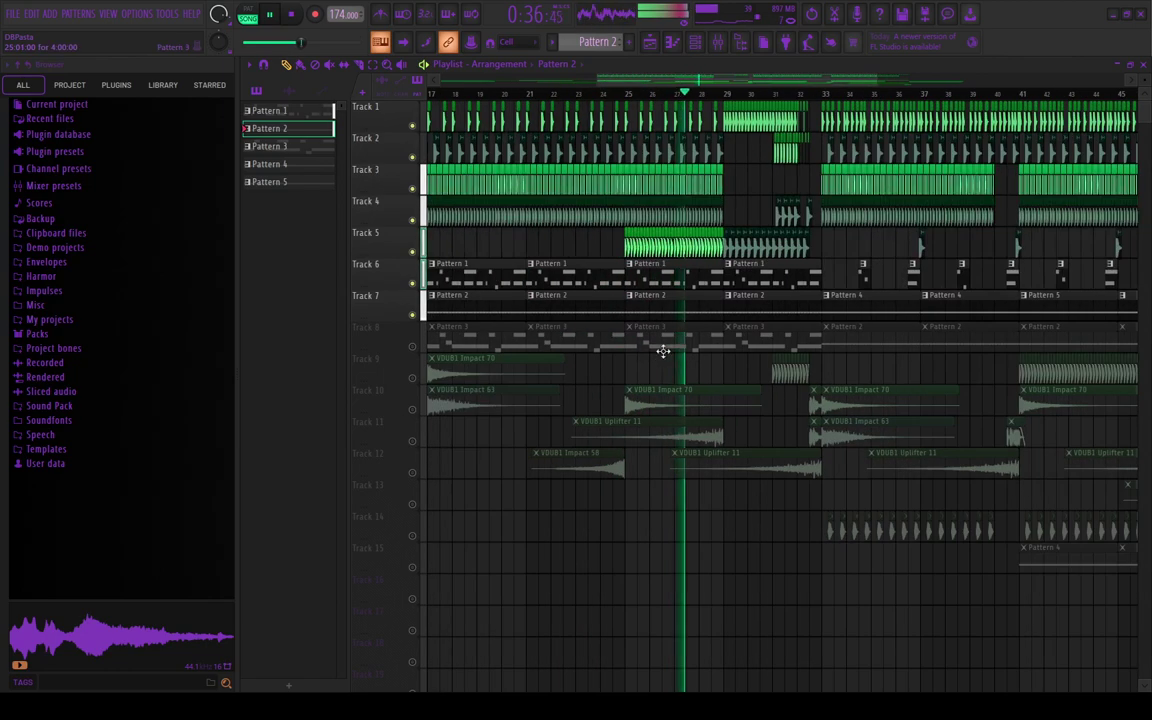
ctrl+scroll(729, 367, up, 3)
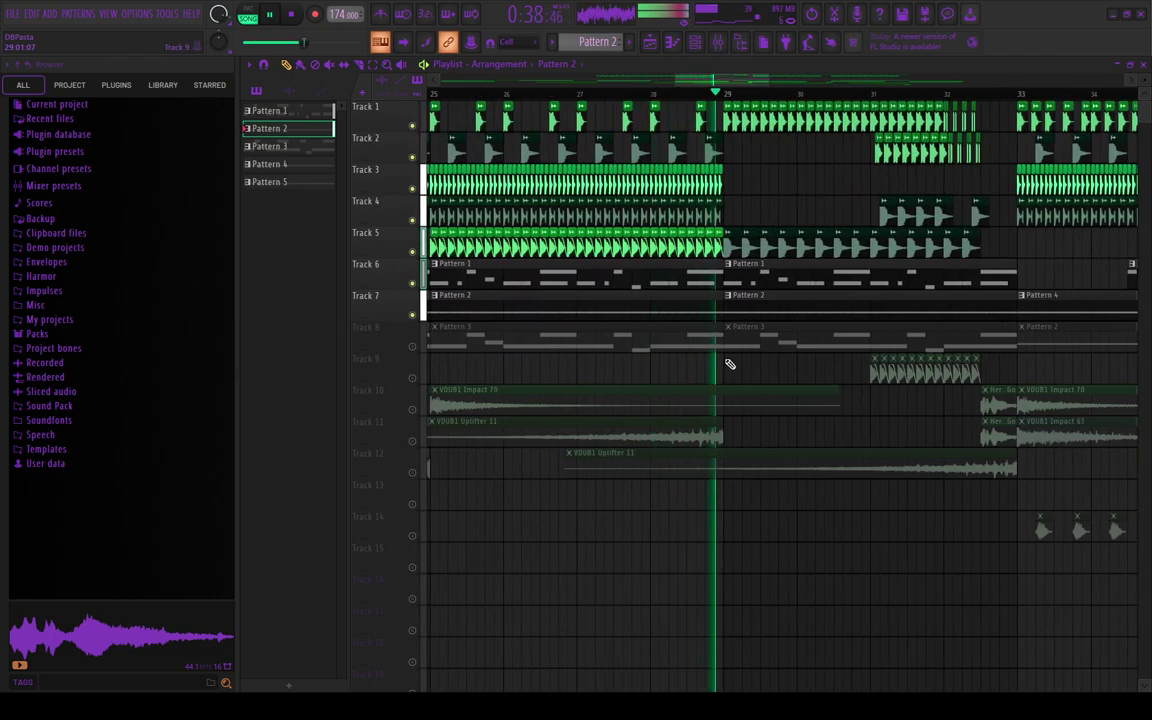
key(space)
Step: Solo Track 8 with its Pattern 3 clips and play it from bar 9
ctrl+scroll(729, 364, down, 7)
ctrl+scroll(434, 338, up, 4)
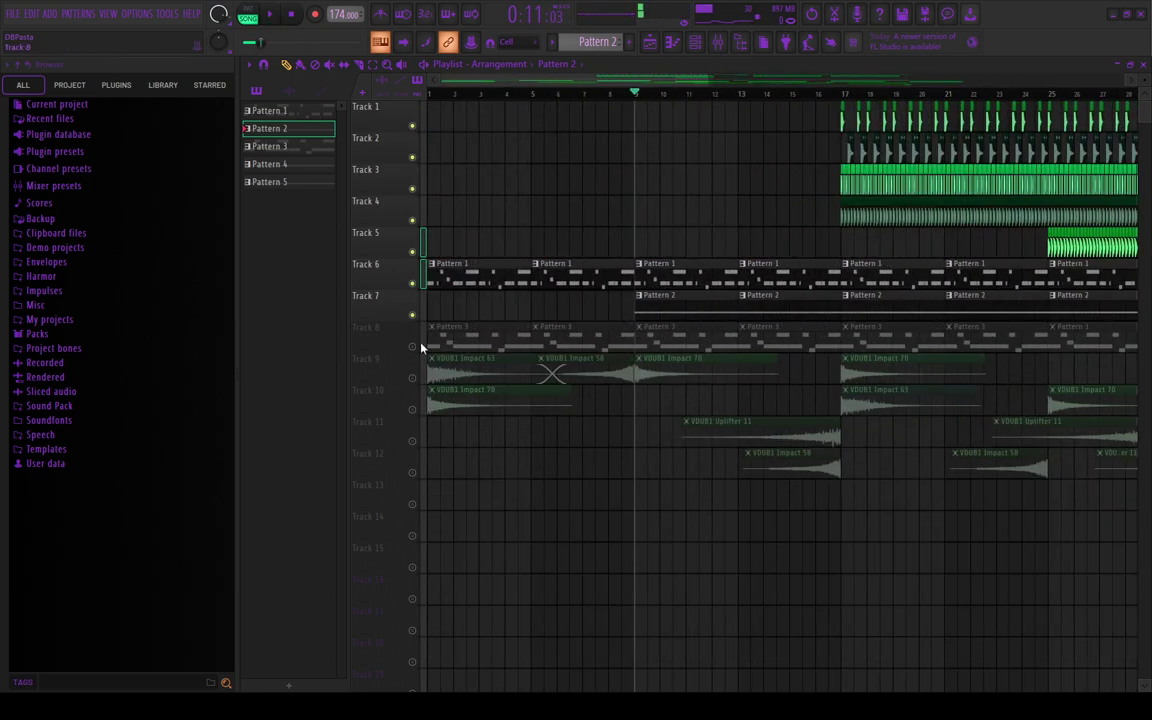
right_click(413, 347)
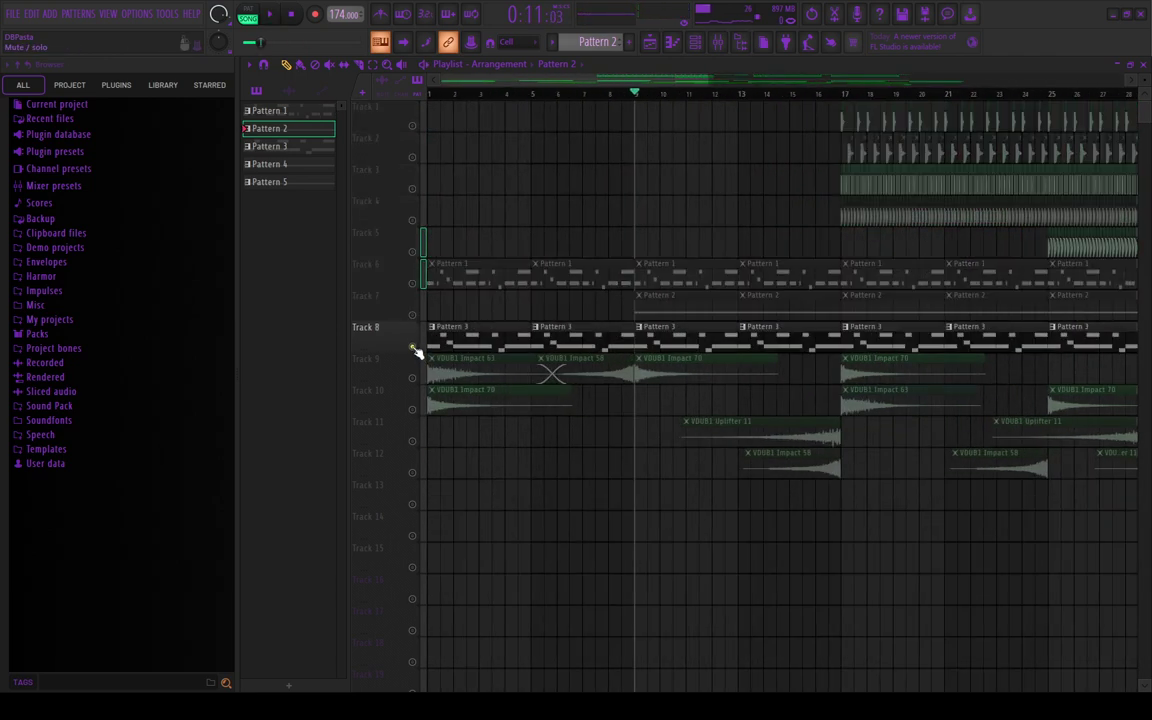
ctrl+scroll(729, 277, up, 3)
key(space)
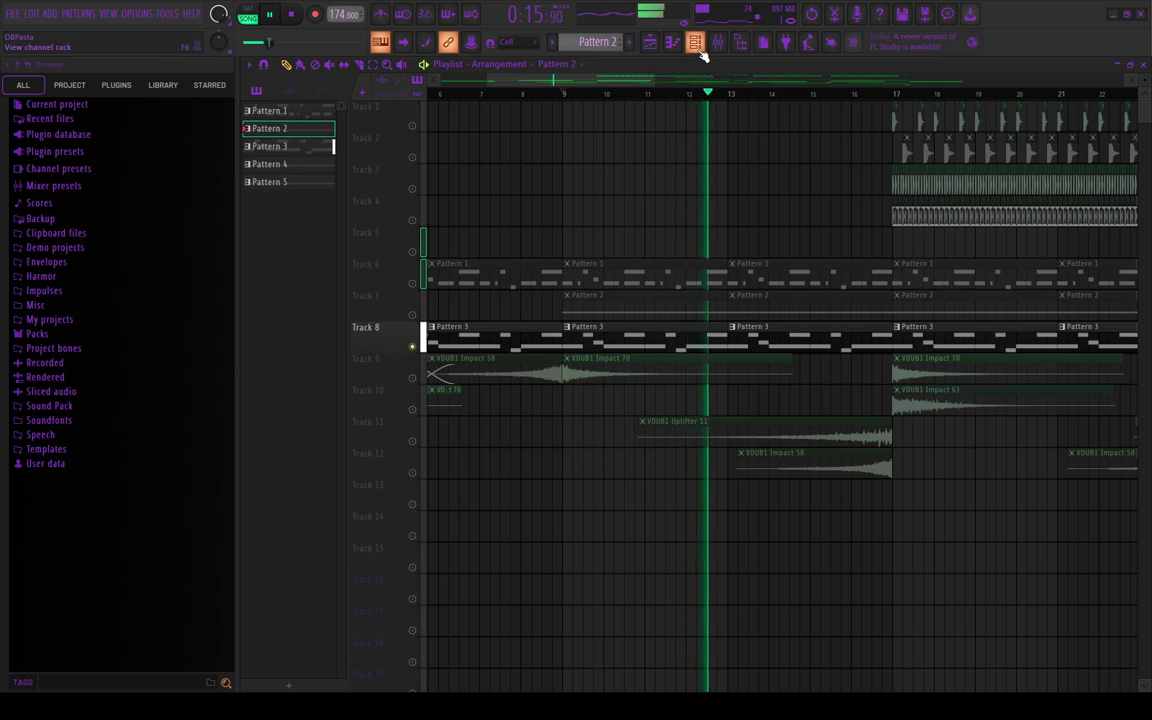
Step: Jump playback of the soloed Track 8 ahead to bar 17
ctrl+scroll(600, 350, down, 5)
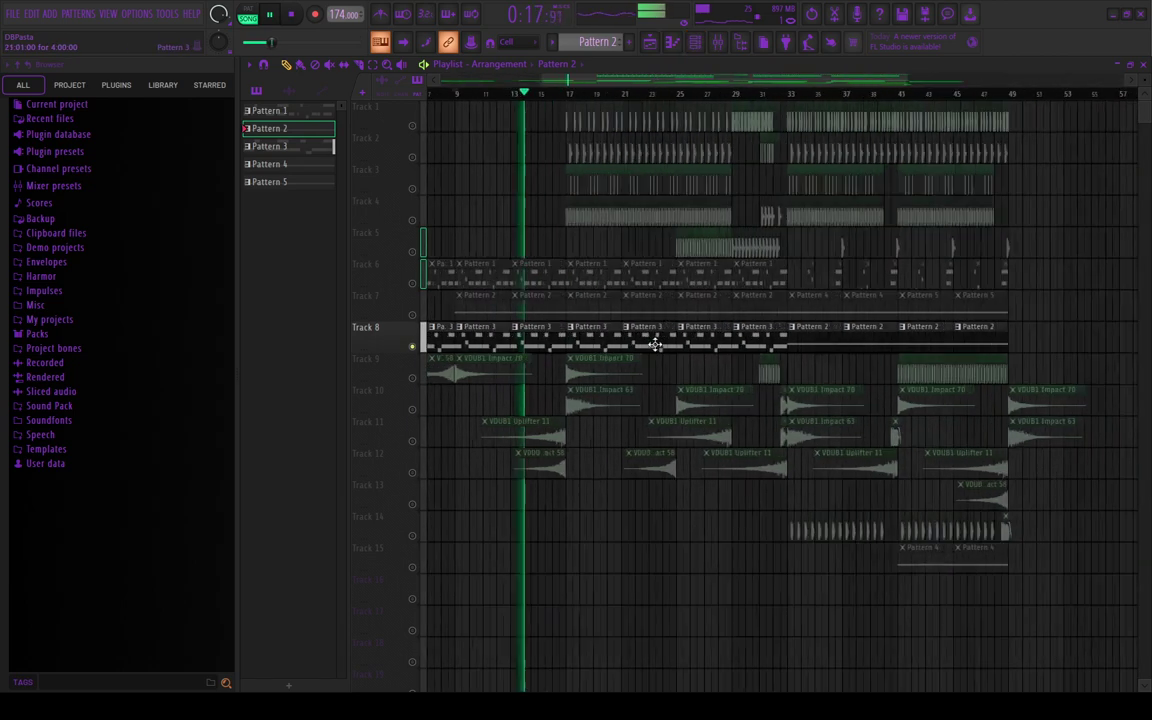
click(530, 95)
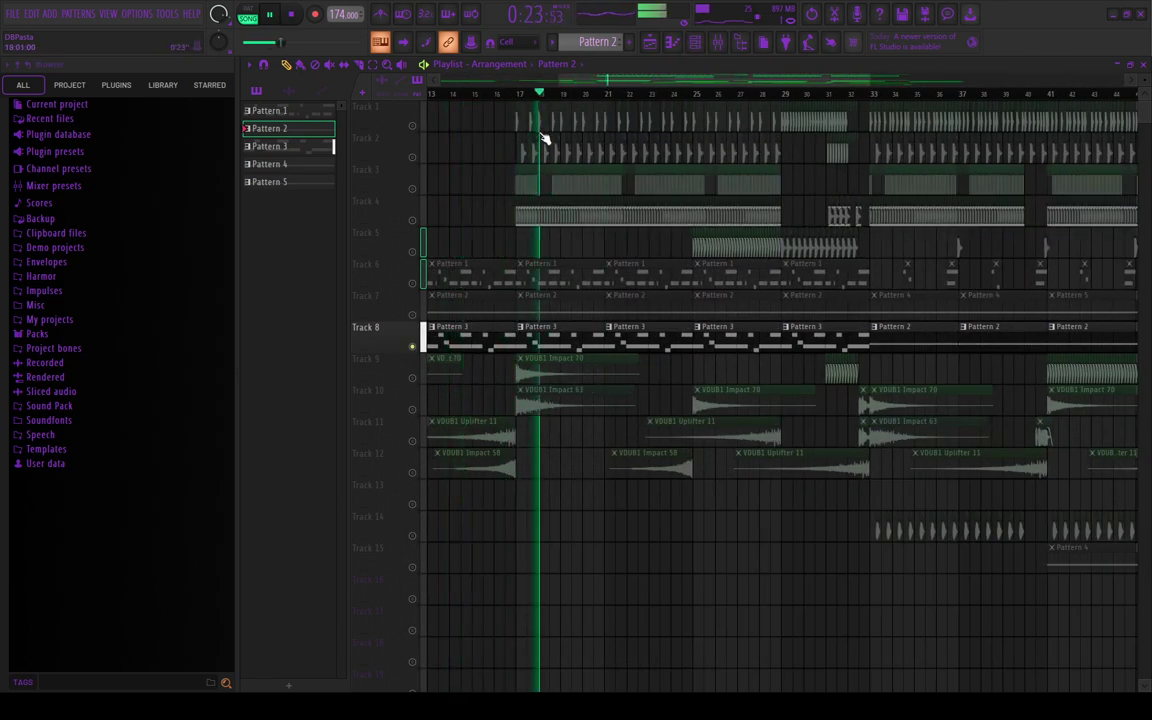
click(522, 95)
ctrl+scroll(599, 267, up, 4)
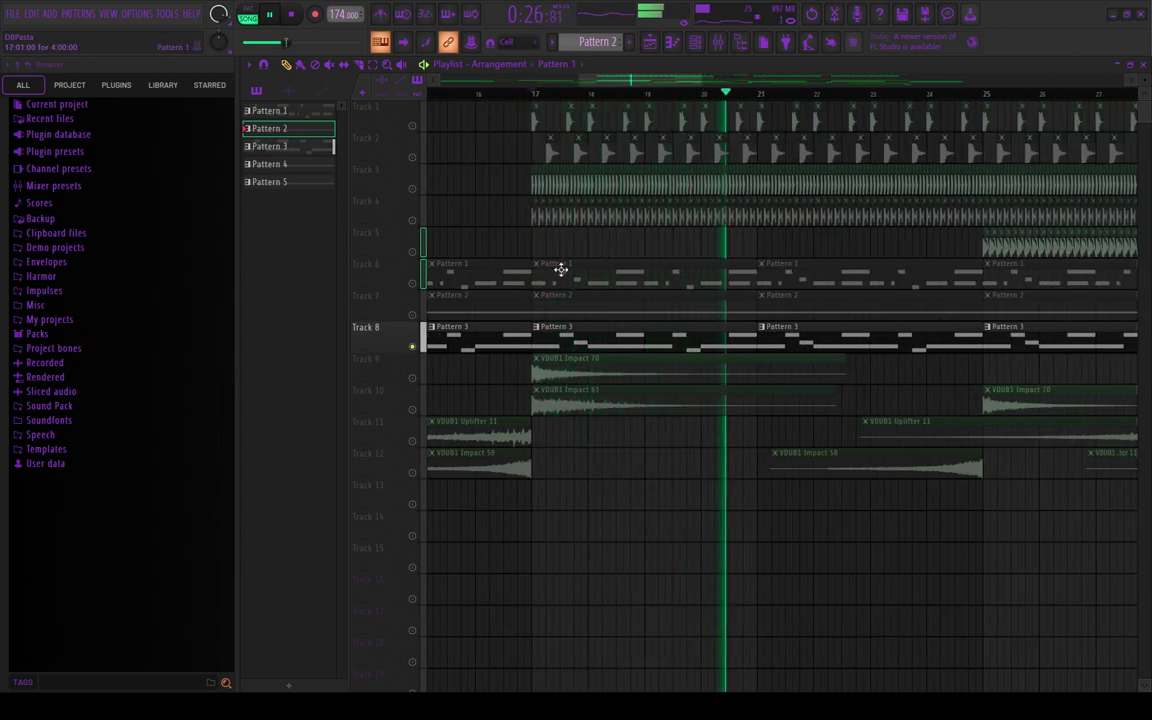
Step: Make Pattern 2 the active pattern, audition all tracks together, and solo Track 8 again
click(566, 265)
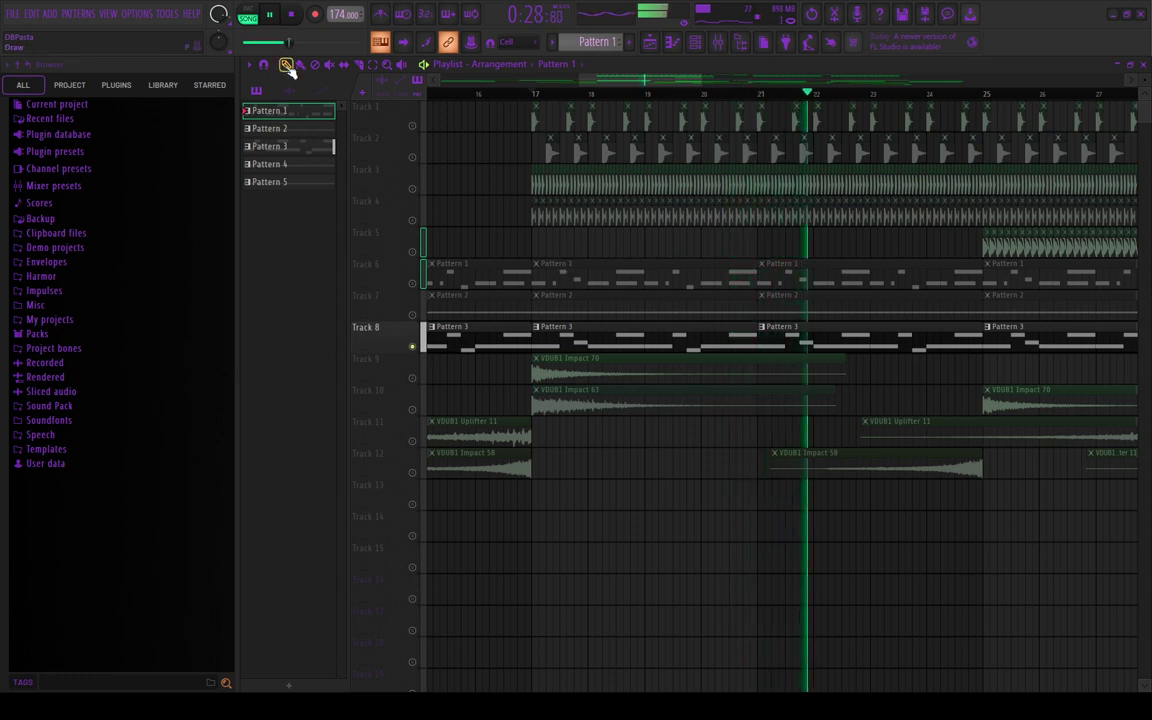
click(632, 306)
right_click(413, 315)
right_click(412, 315)
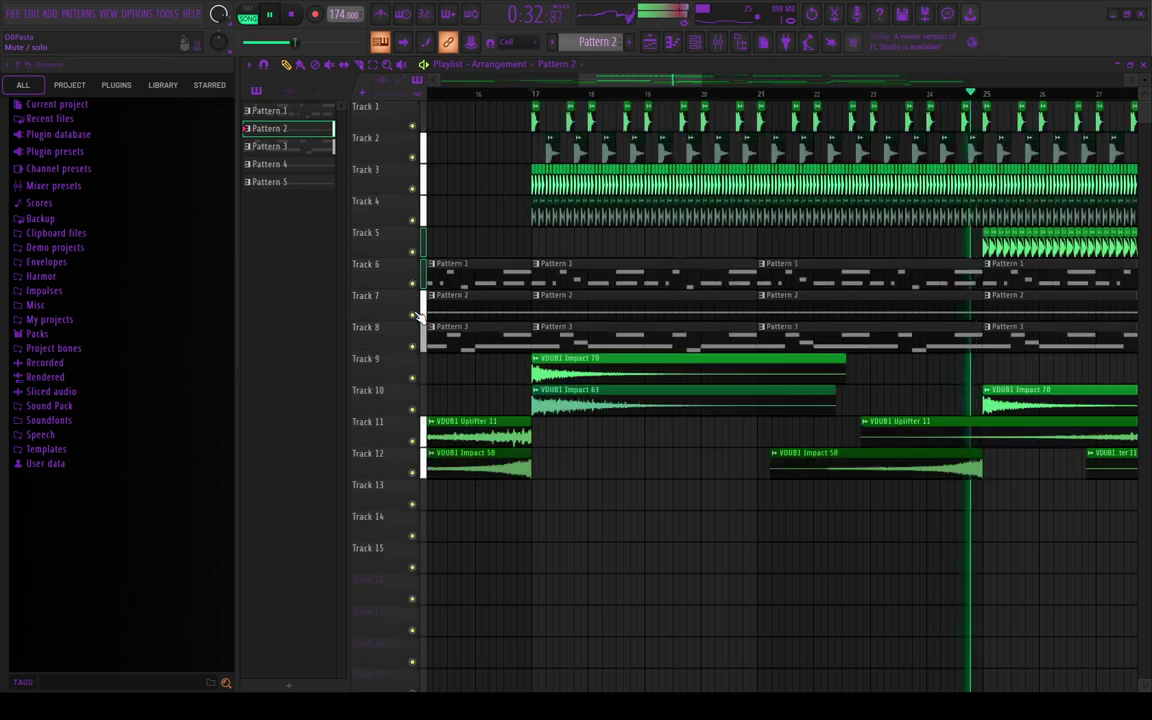
right_click(412, 346)
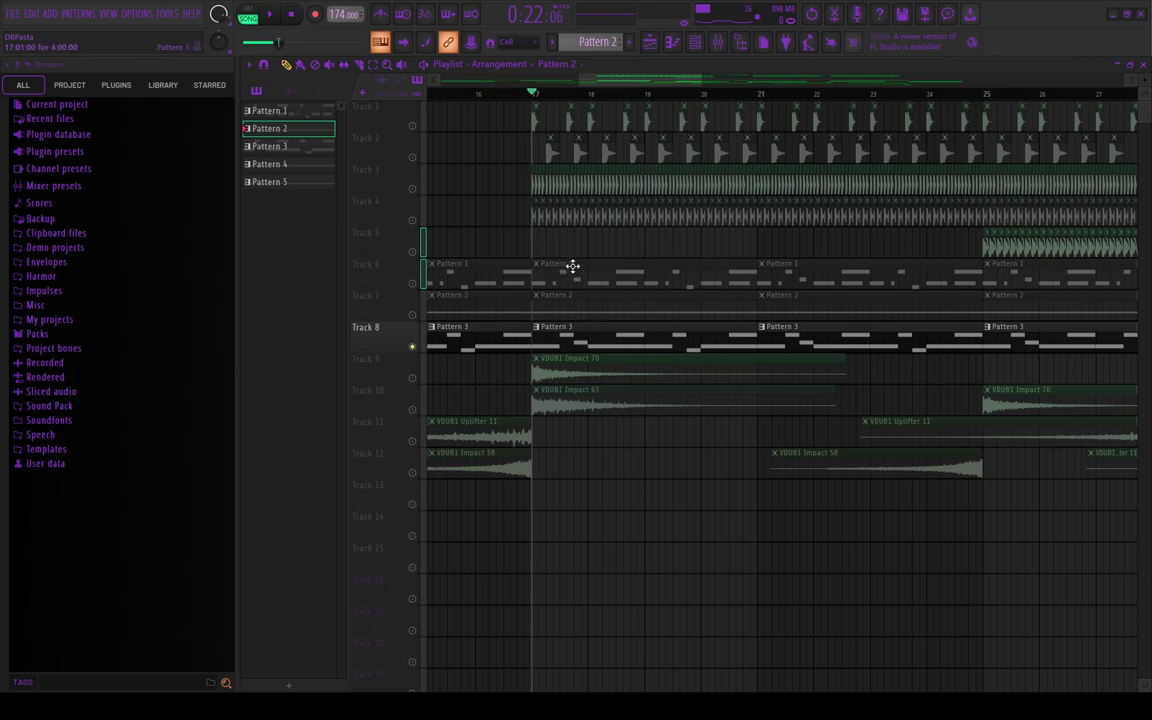
Step: Unmute all tracks and bring the opening bars of the arrangement into view
right_click(412, 127)
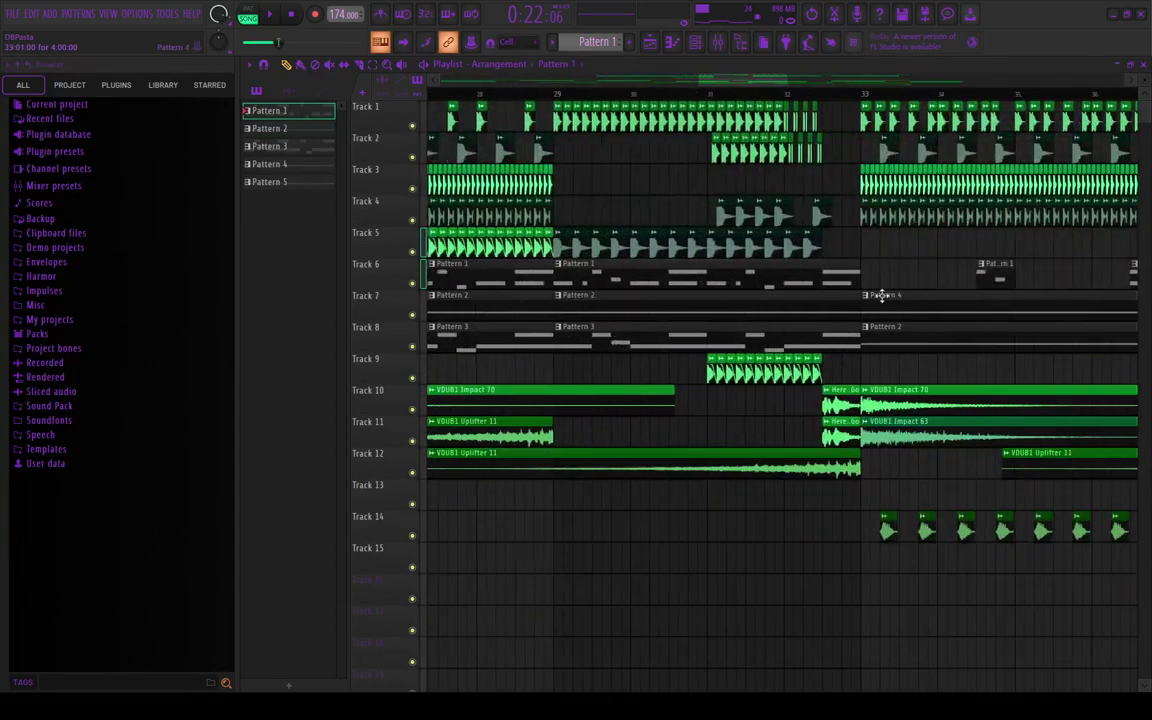
scroll(645, 340, down, 7)
scroll(432, 200, up, 3)
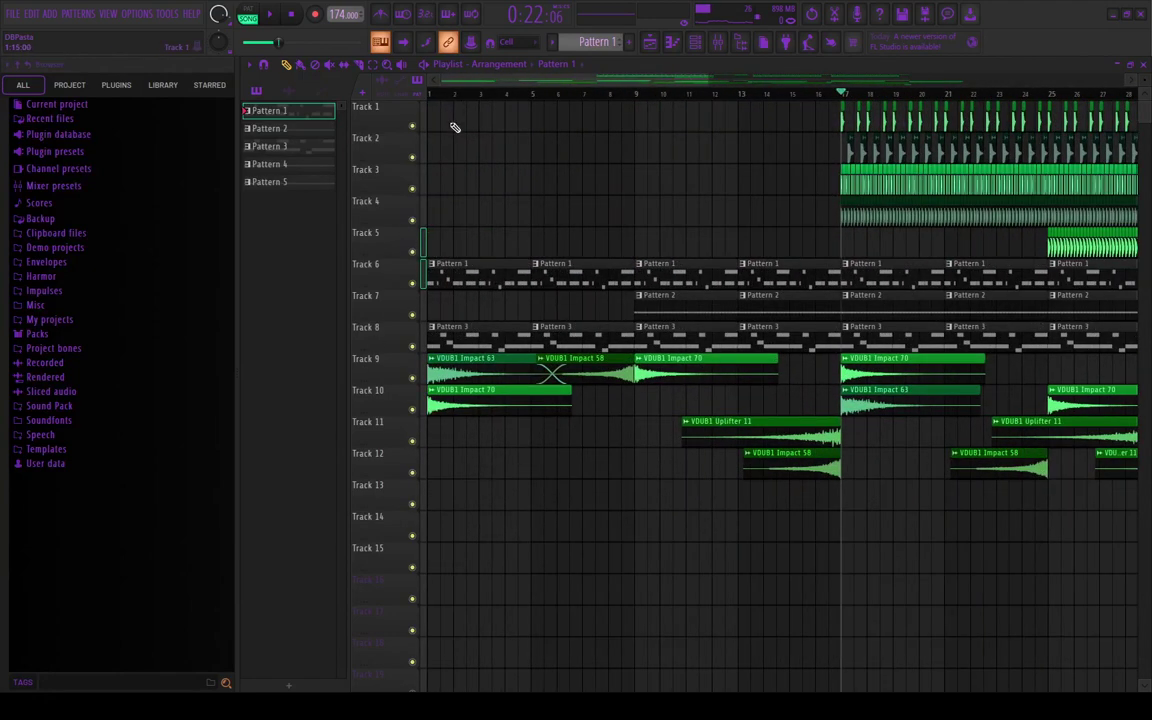
Step: Solo Track 9, unmute Track 10, play their impact clips from the song start, and move the playhead to bar 7
right_click(412, 378)
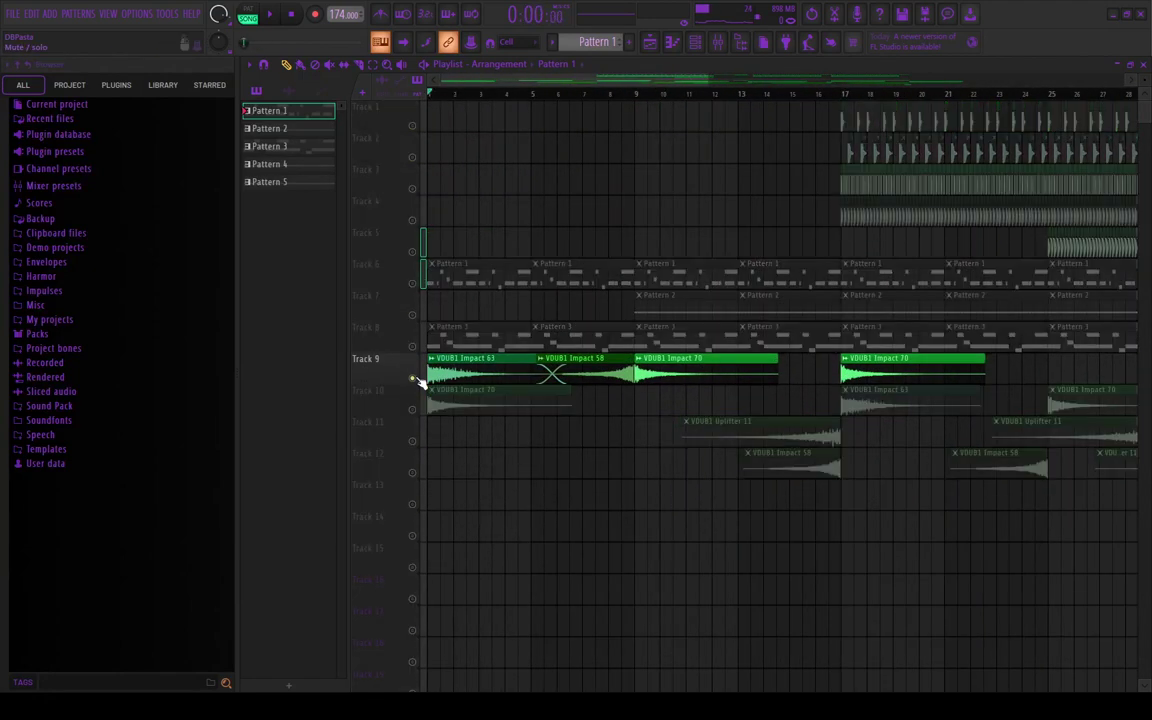
click(412, 409)
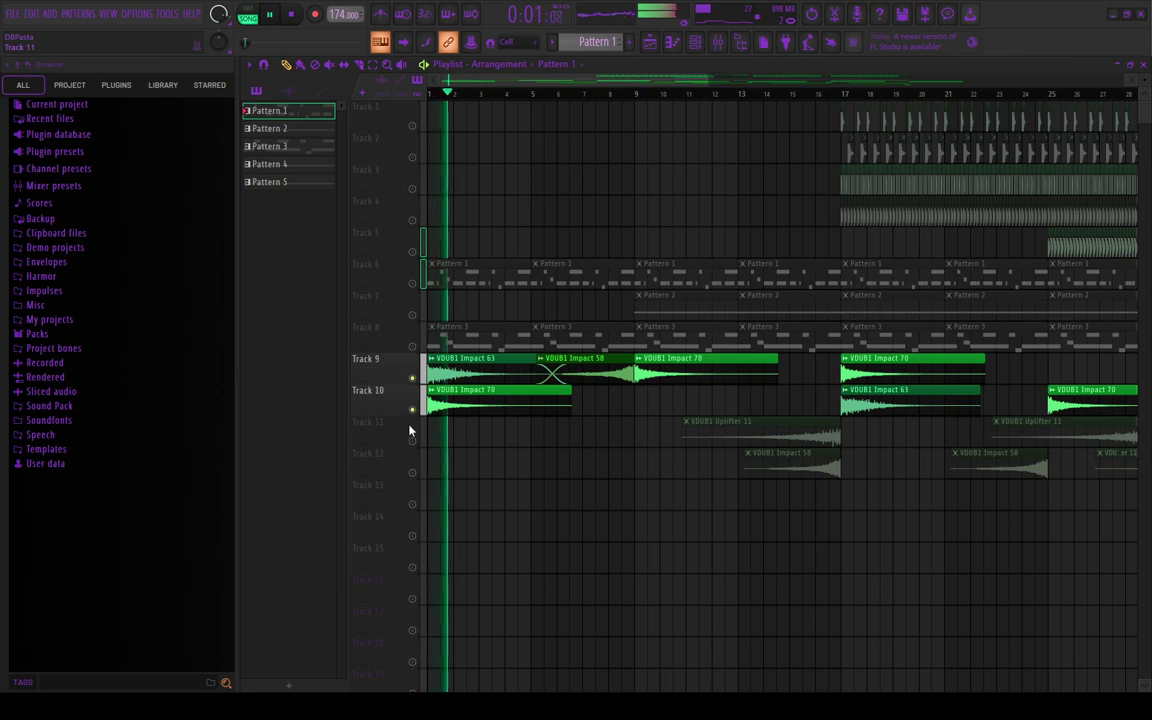
click(591, 94)
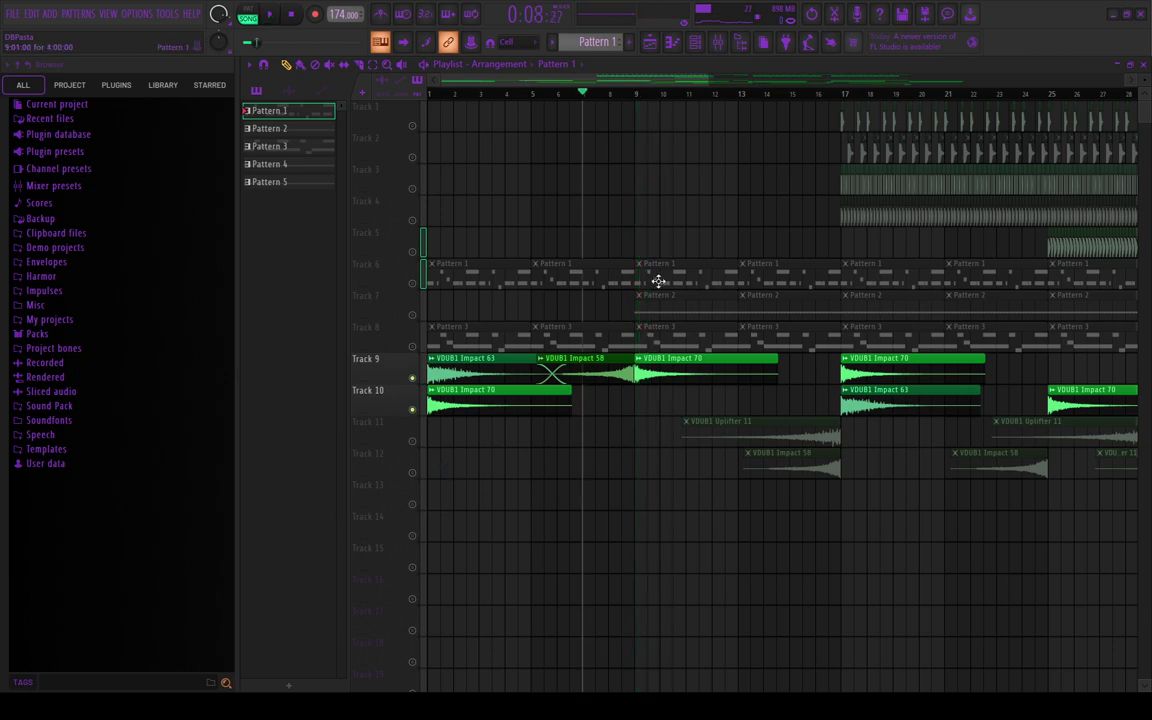
Step: Add Track 12 to the soloed impact tracks, bring all tracks back in, and set the playhead to bar 9
scroll(628, 272, up, 5)
scroll(556, 212, down, 8)
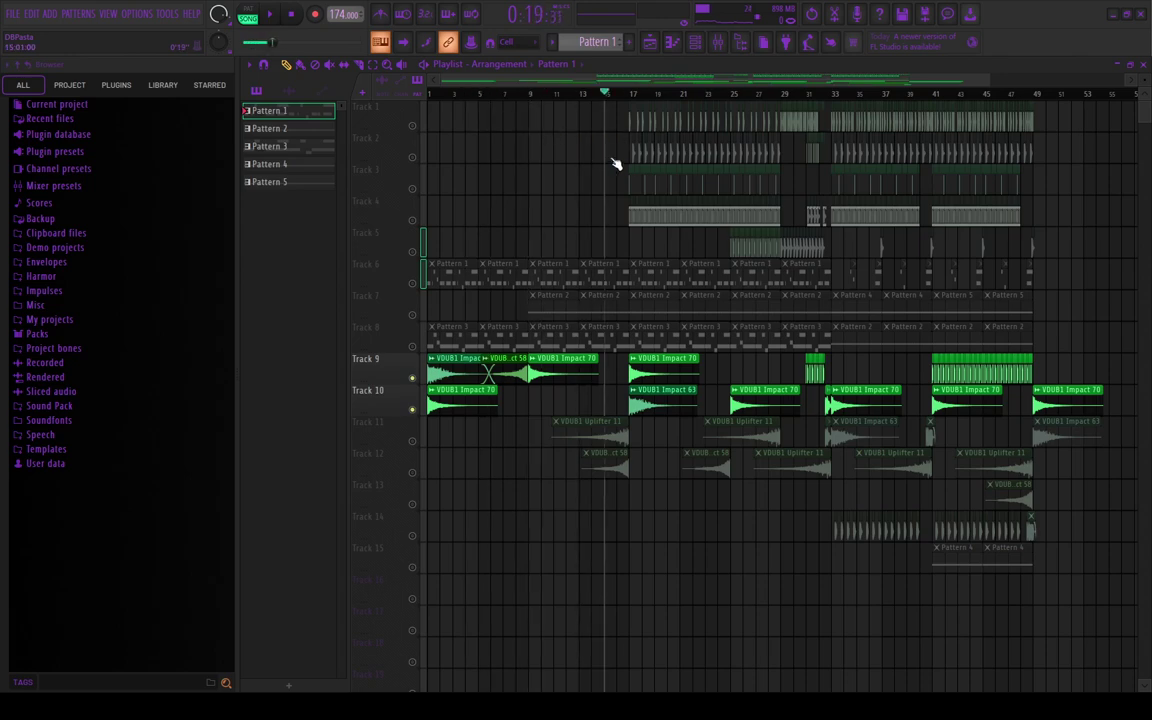
click(413, 471)
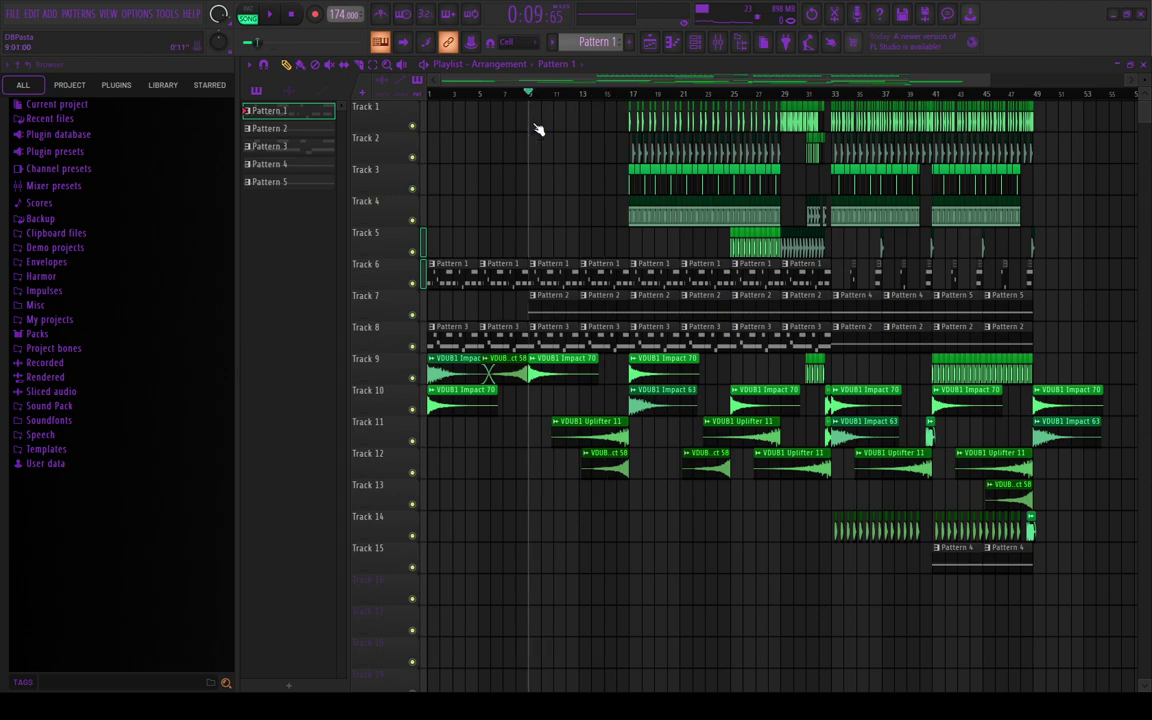
Step: Place the playhead at bar 29 and leave only Tracks 1 to 5, 9 and 12 audible
scroll(815, 252, up, 6)
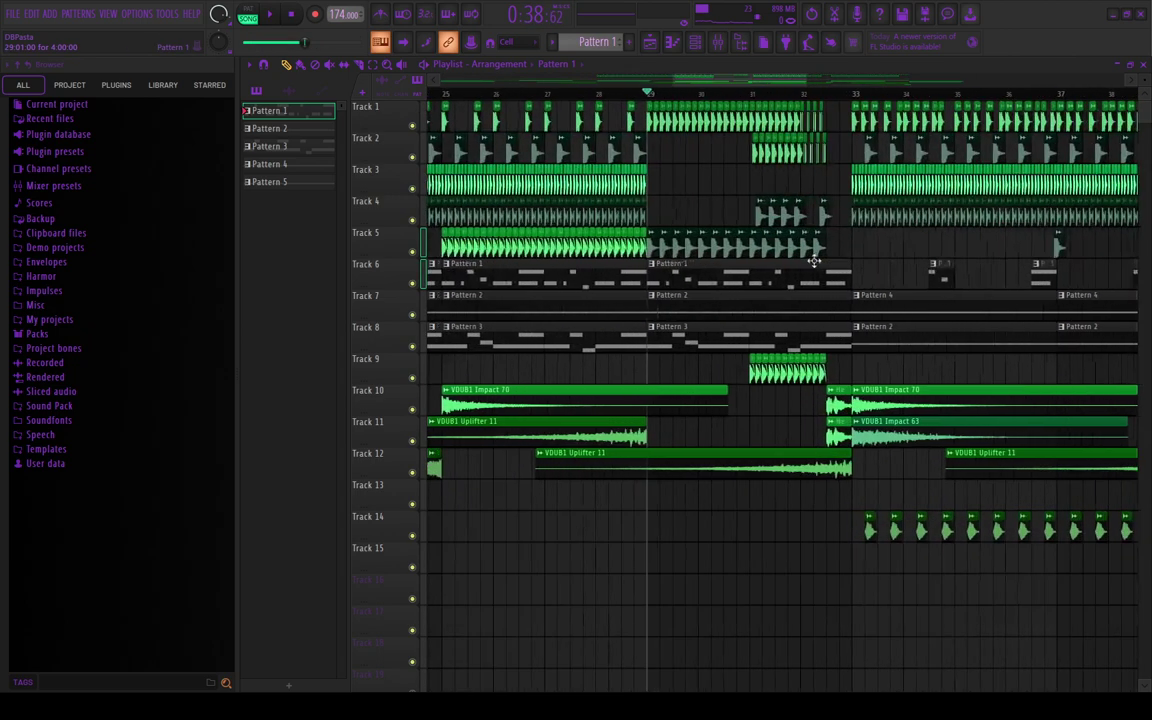
scroll(753, 239, down, 2)
scroll(656, 224, up, 4)
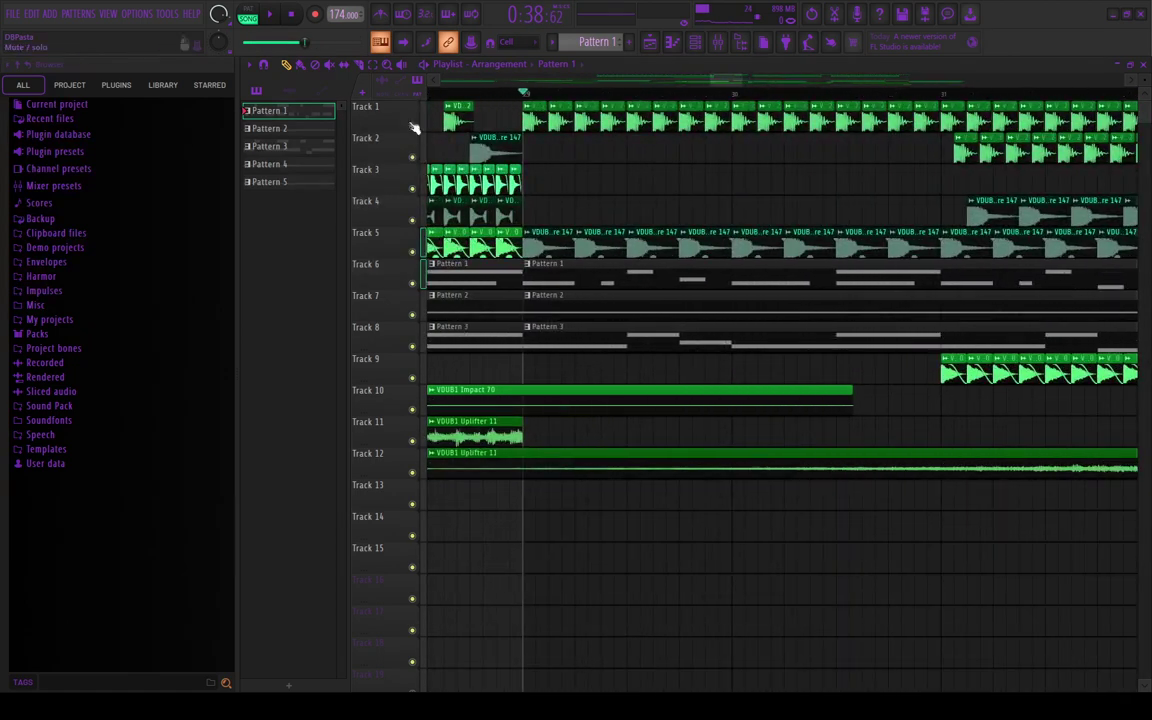
right_click(412, 126)
click(412, 251)
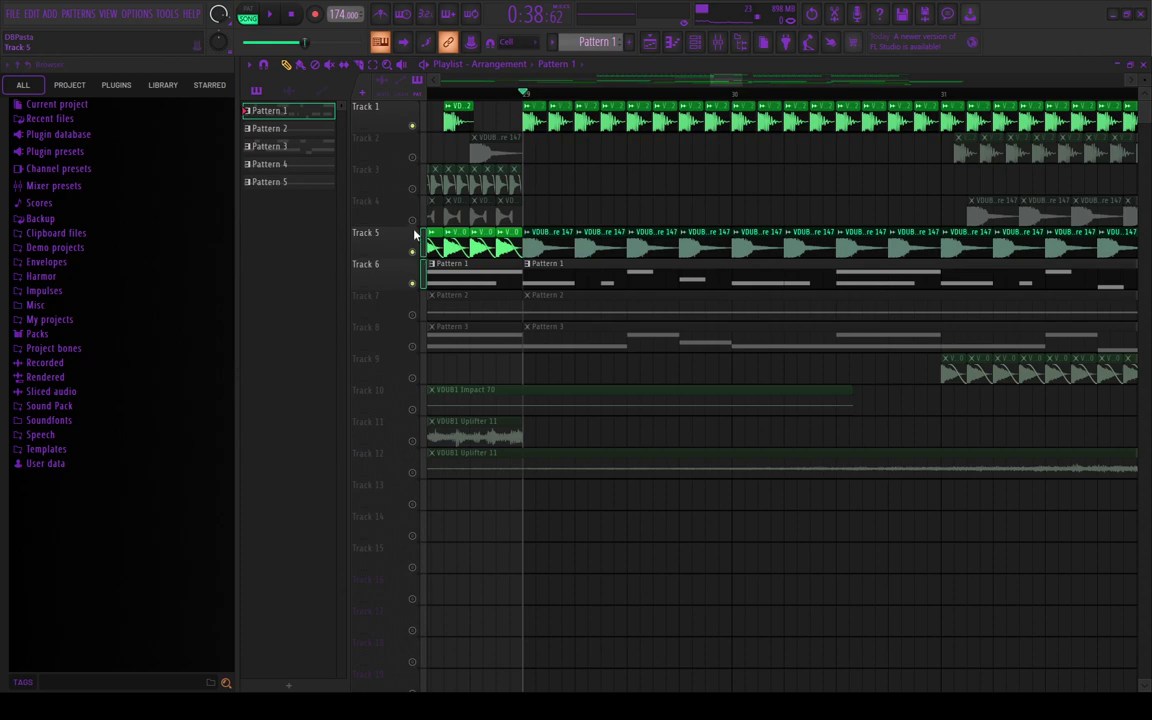
click(413, 157)
click(412, 283)
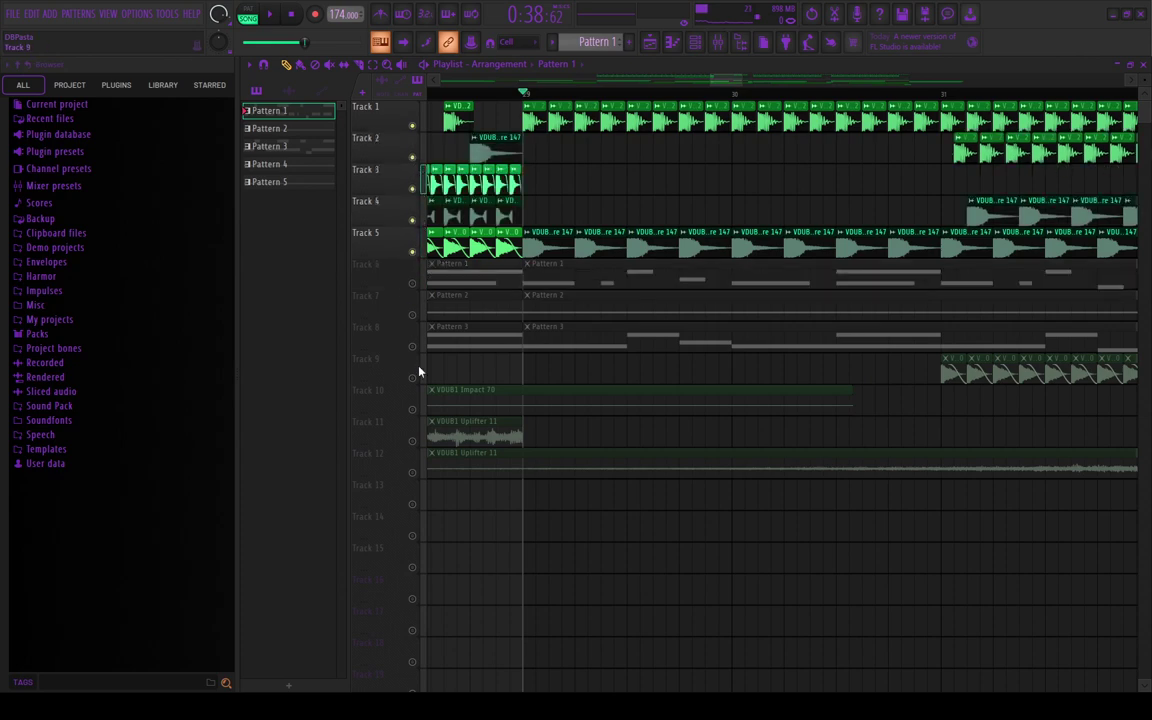
scroll(437, 425, down, 3)
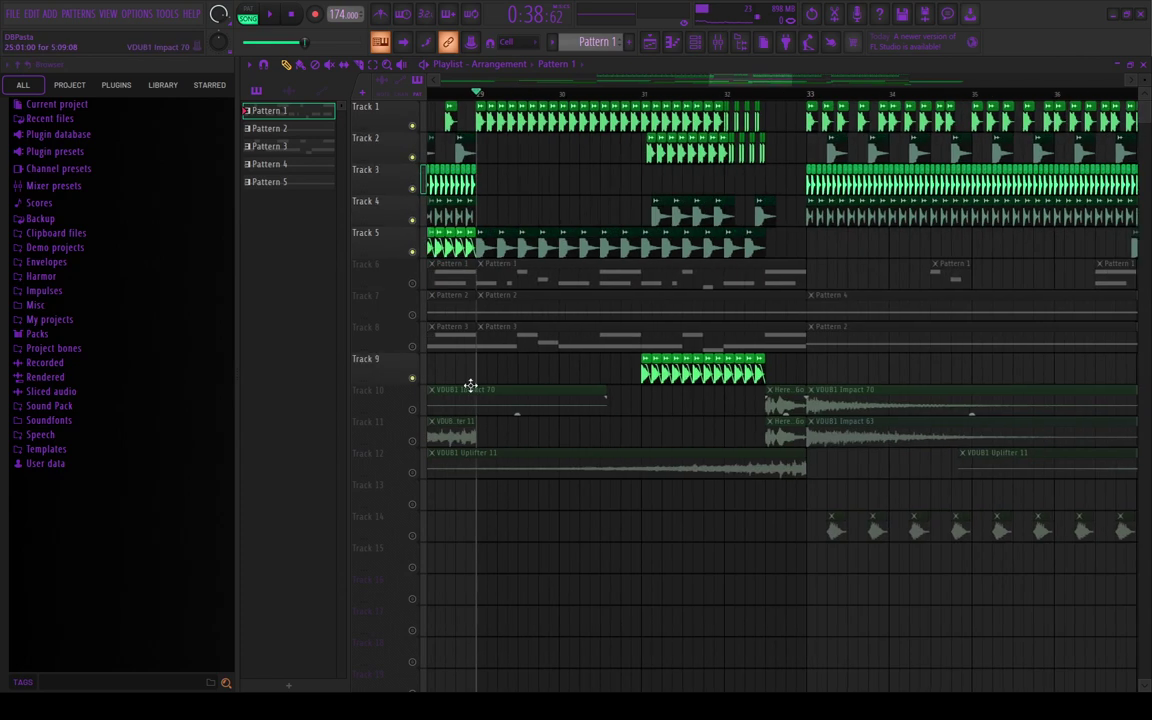
click(412, 472)
Step: Add a copy of the VDUB1 Impact 58 clip to Track 13, with its end aligned to bar 33
scroll(720, 488, down, 3)
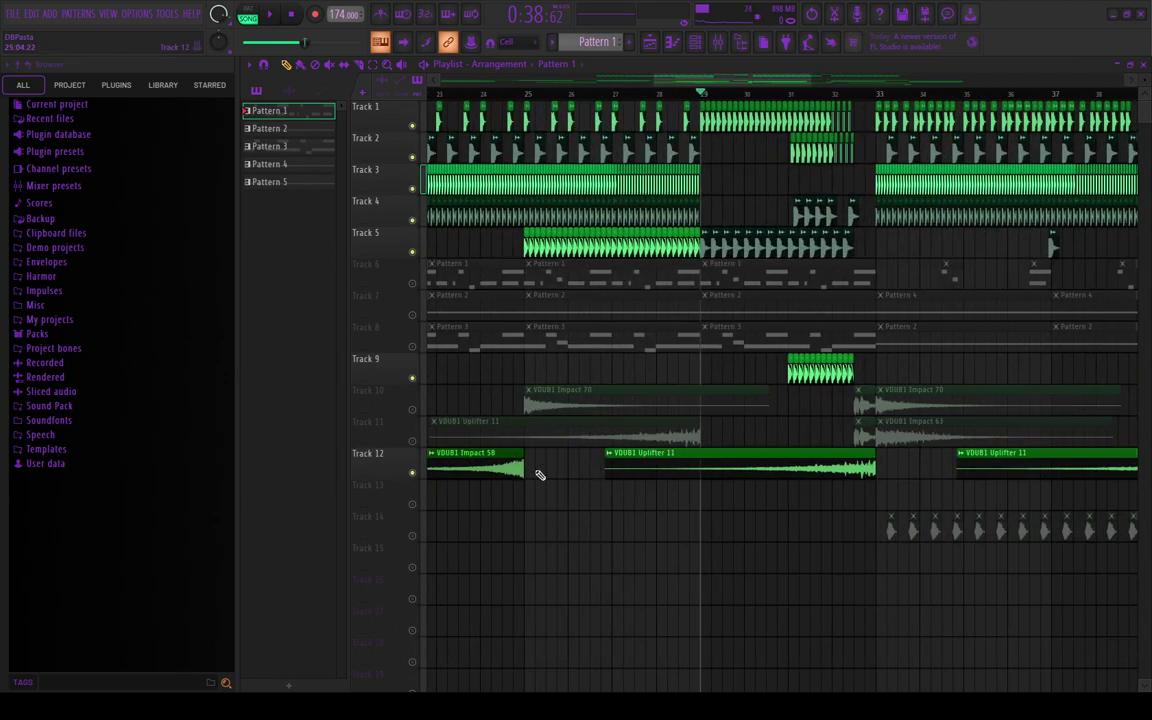
click(537, 473)
scroll(915, 494, up, 3)
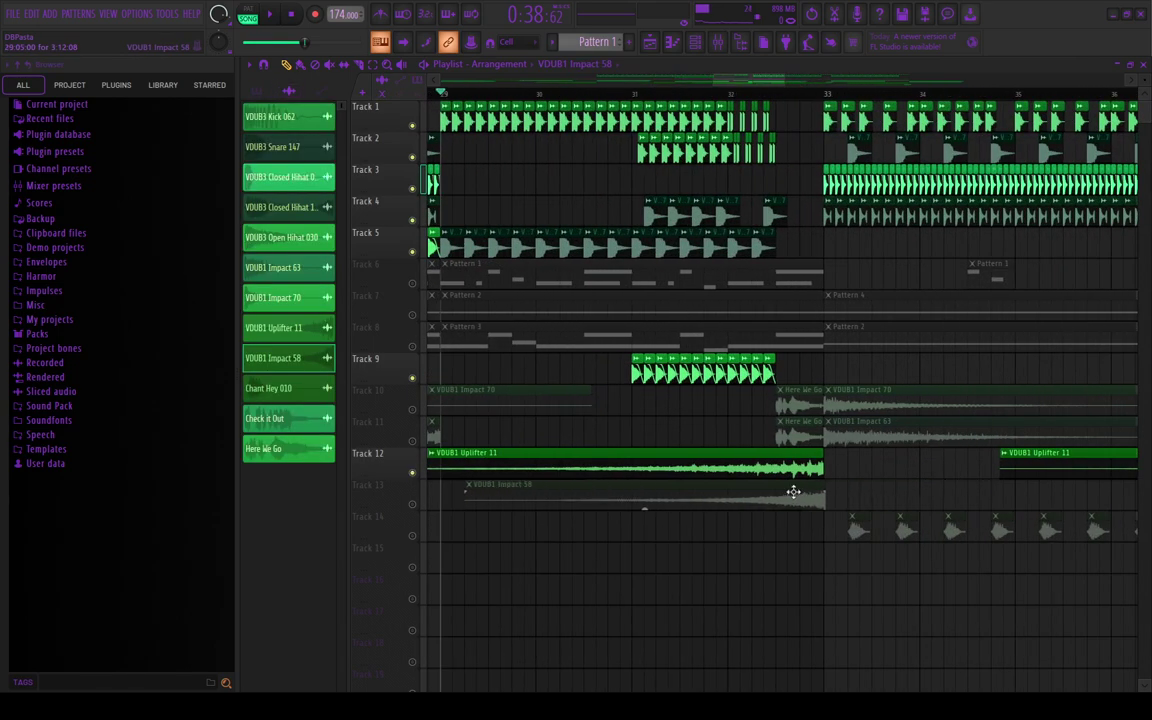
scroll(793, 492, up, 4)
scroll(711, 494, up, 1)
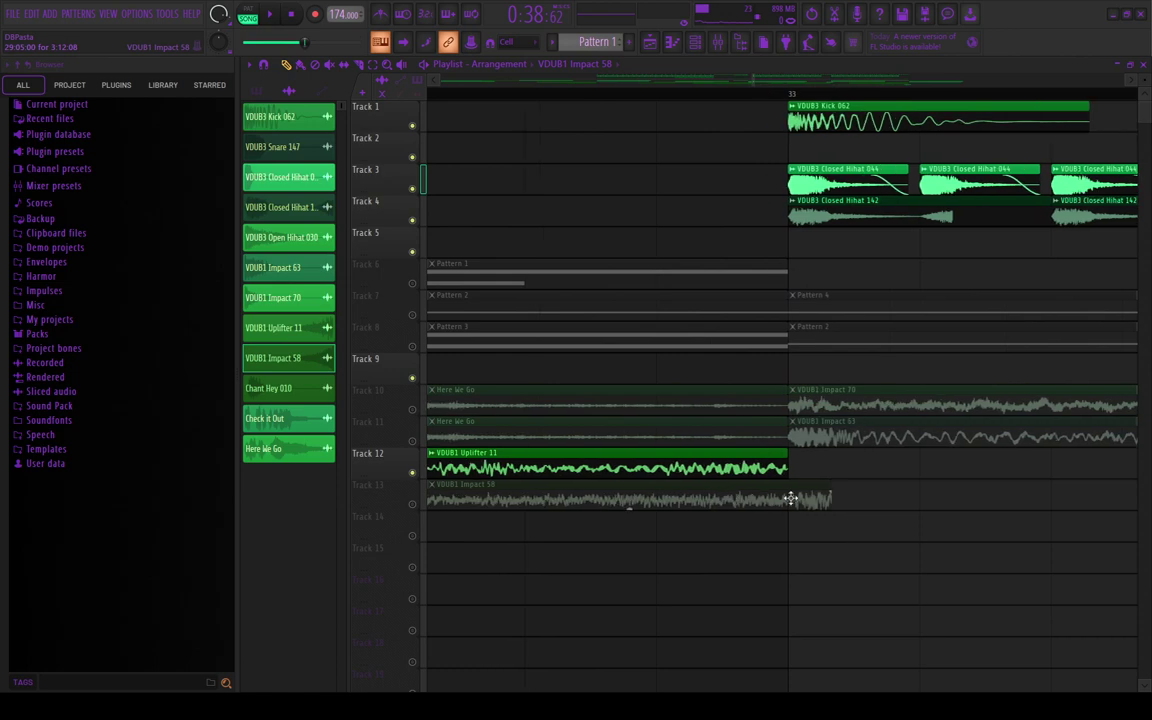
scroll(585, 323, down, 4)
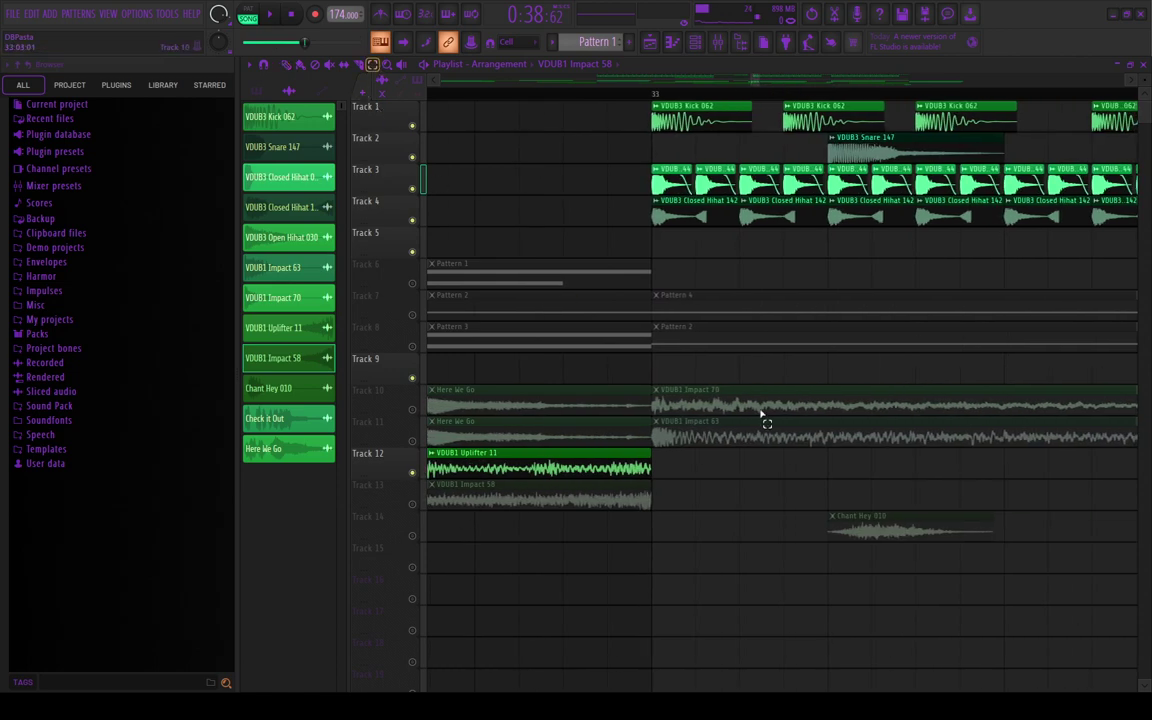
Step: Move the VDUB1 Uplifter 11 and Impact 58 clips before bar 33 earlier together, so both end where the Here We Go clips start
scroll(760, 413, down, 4)
drag(754, 572, 625, 465)
scroll(822, 500, down, 6)
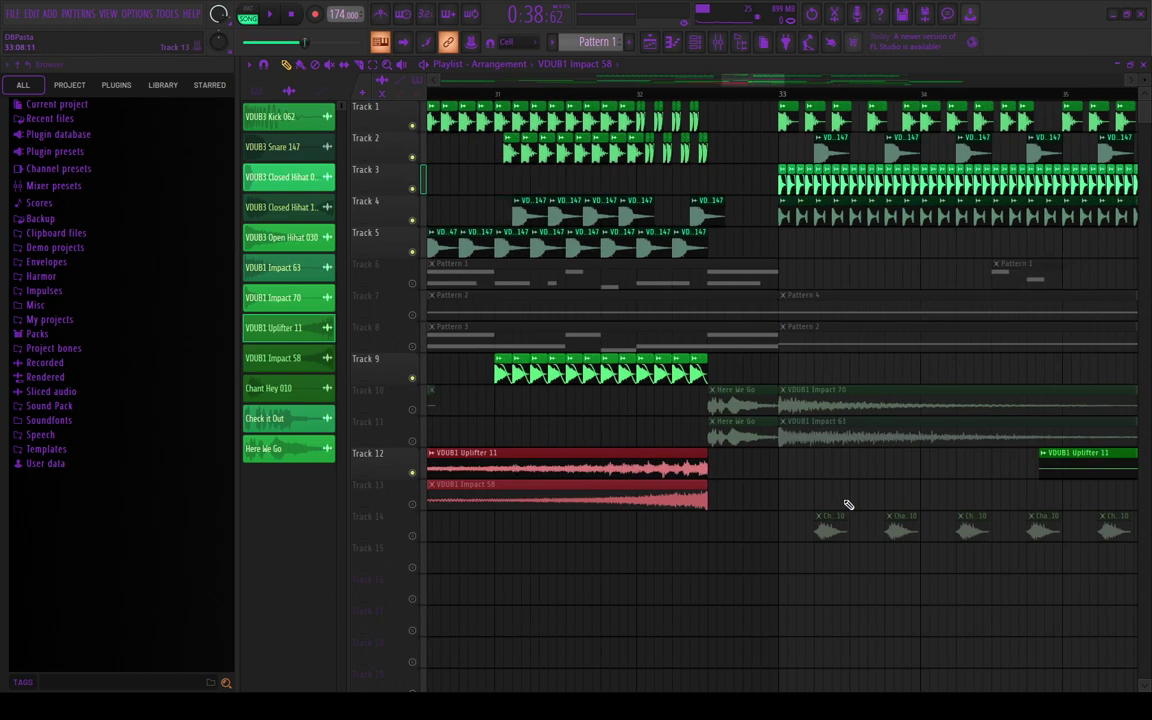
click(730, 563)
right_click(730, 563)
Step: Unmute Track 13 and audition the drum build-up with its risers from bar 29 past bar 33
click(411, 504)
scroll(689, 548, up, 3)
key(space)
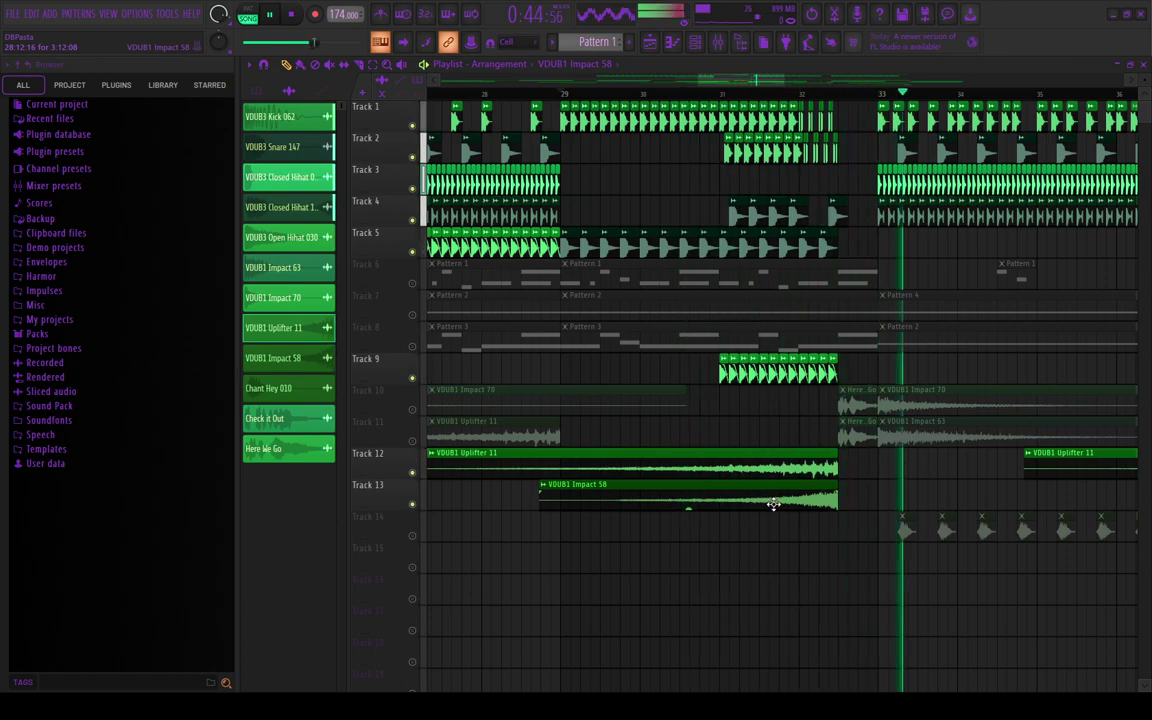
key(space)
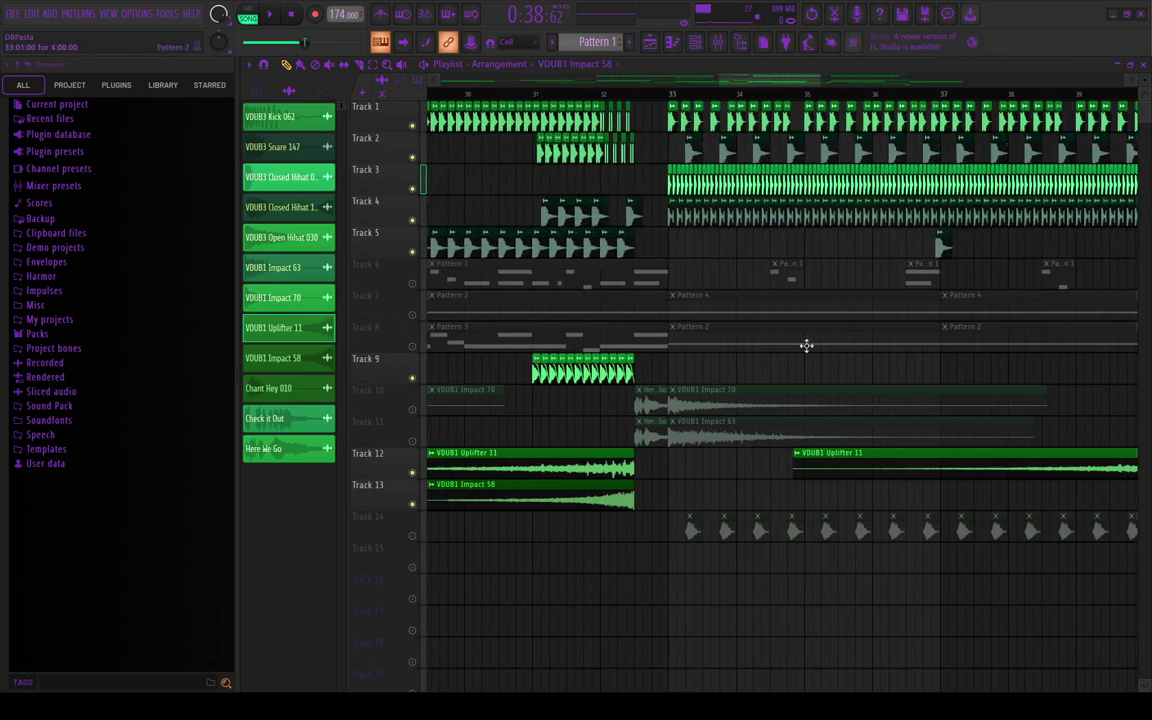
Step: Unmute all tracks so the whole arrangement is audible
scroll(807, 345, down, 5)
scroll(545, 375, up, 4)
right_click(414, 315)
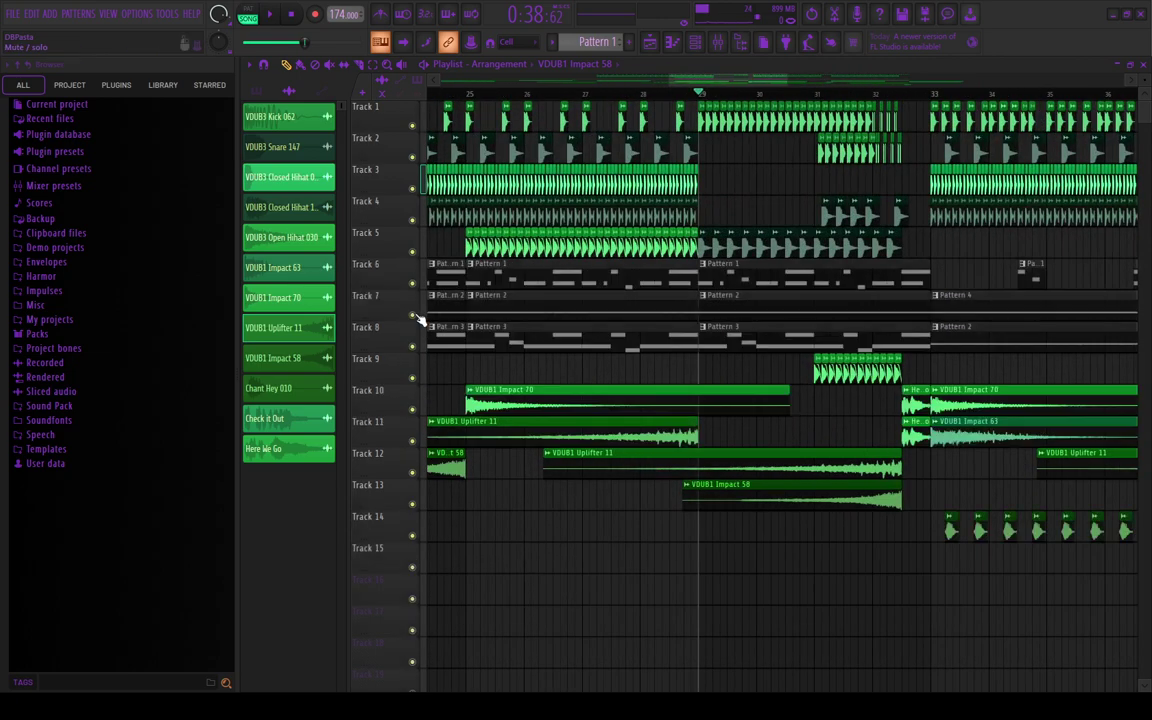
Step: Play the full arrangement and follow its layers from the intro through the first drop to bar 27
scroll(960, 463, down, 5)
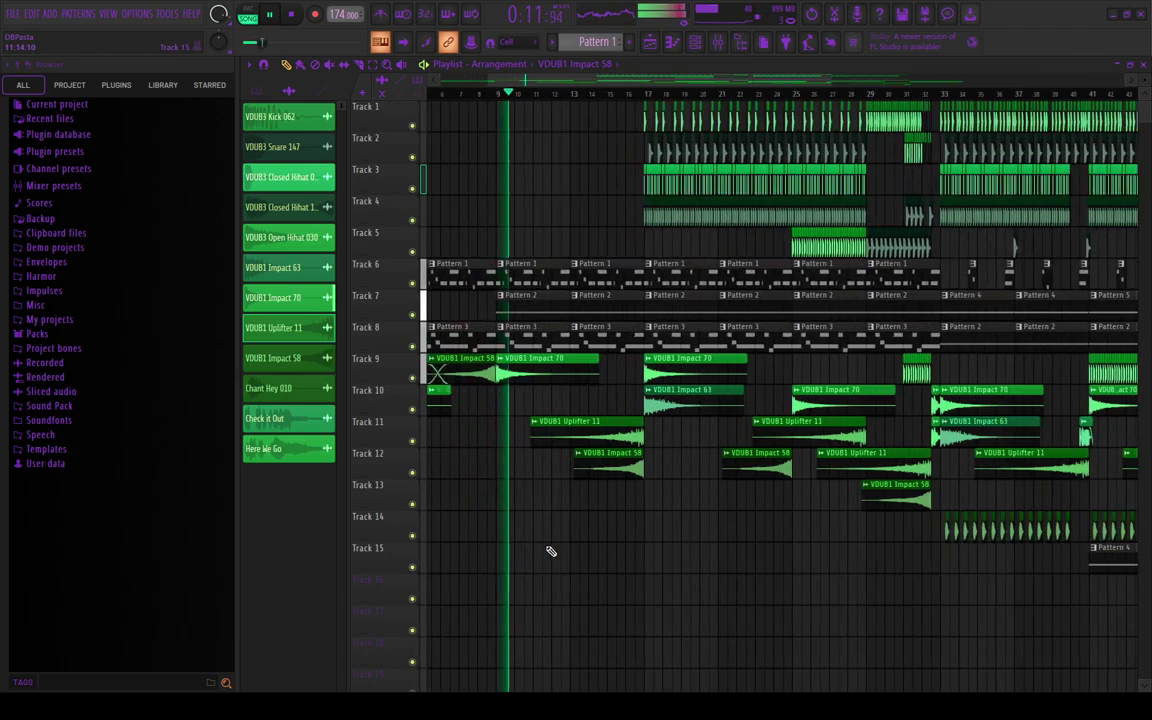
scroll(645, 545, up, 4)
scroll(649, 544, down, 3)
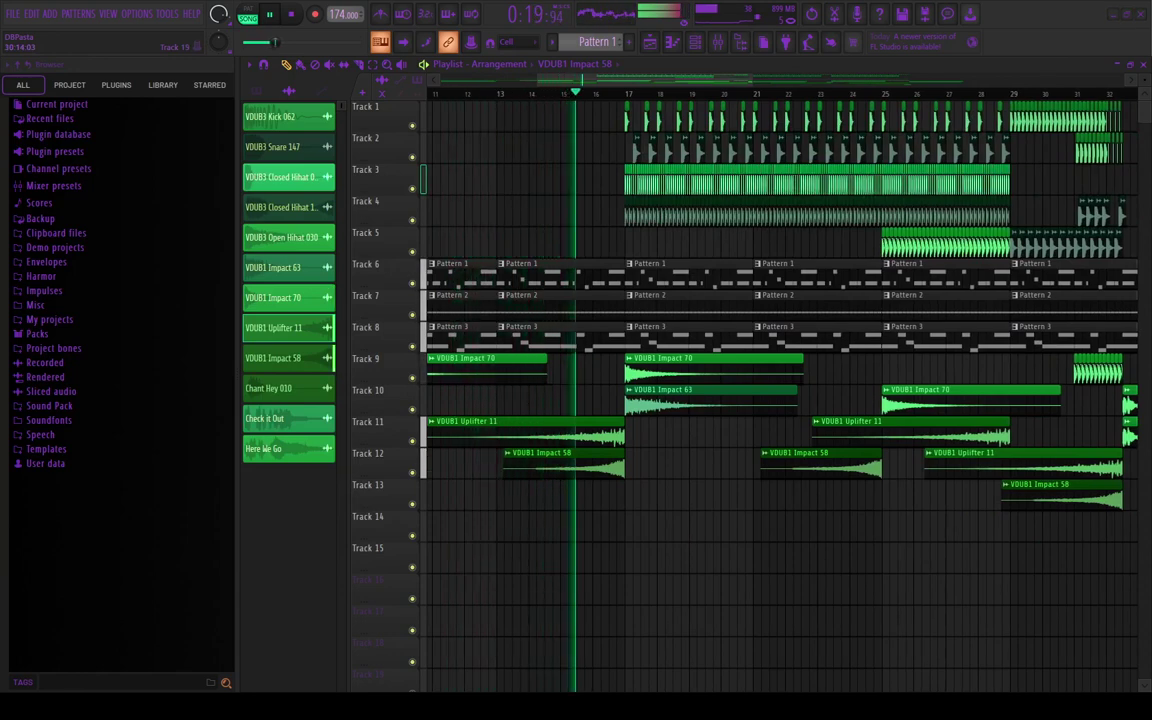
scroll(771, 615, down, 3)
scroll(868, 615, up, 4)
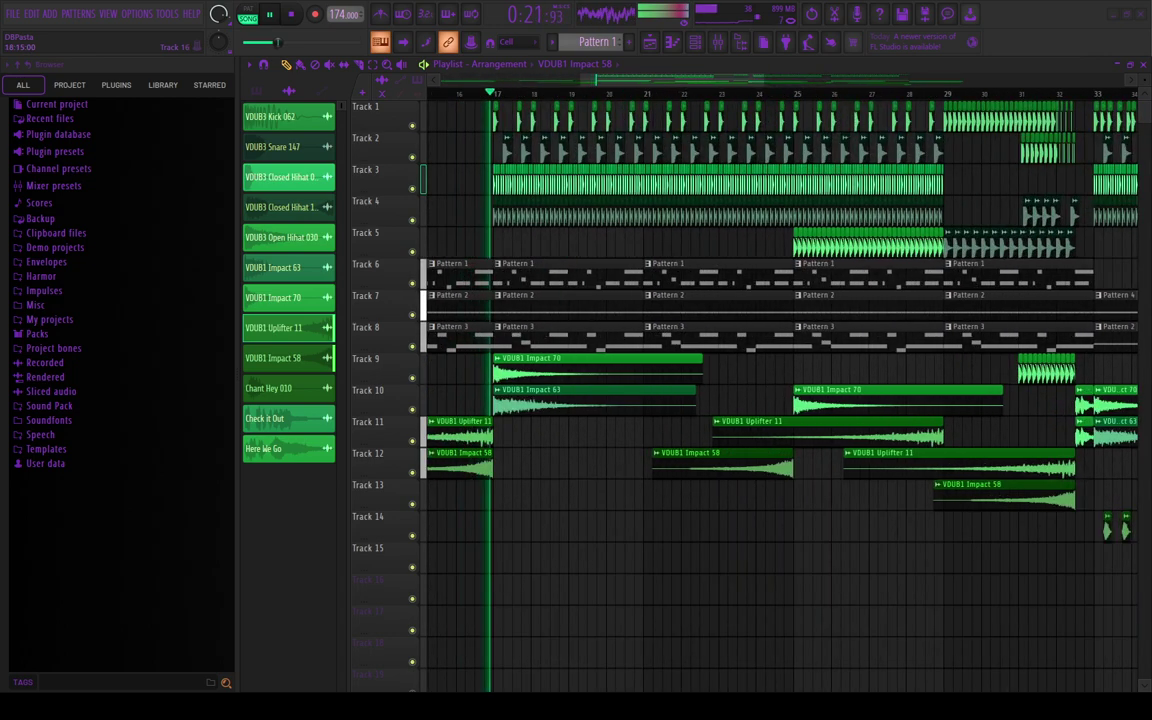
scroll(780, 400, down, 3)
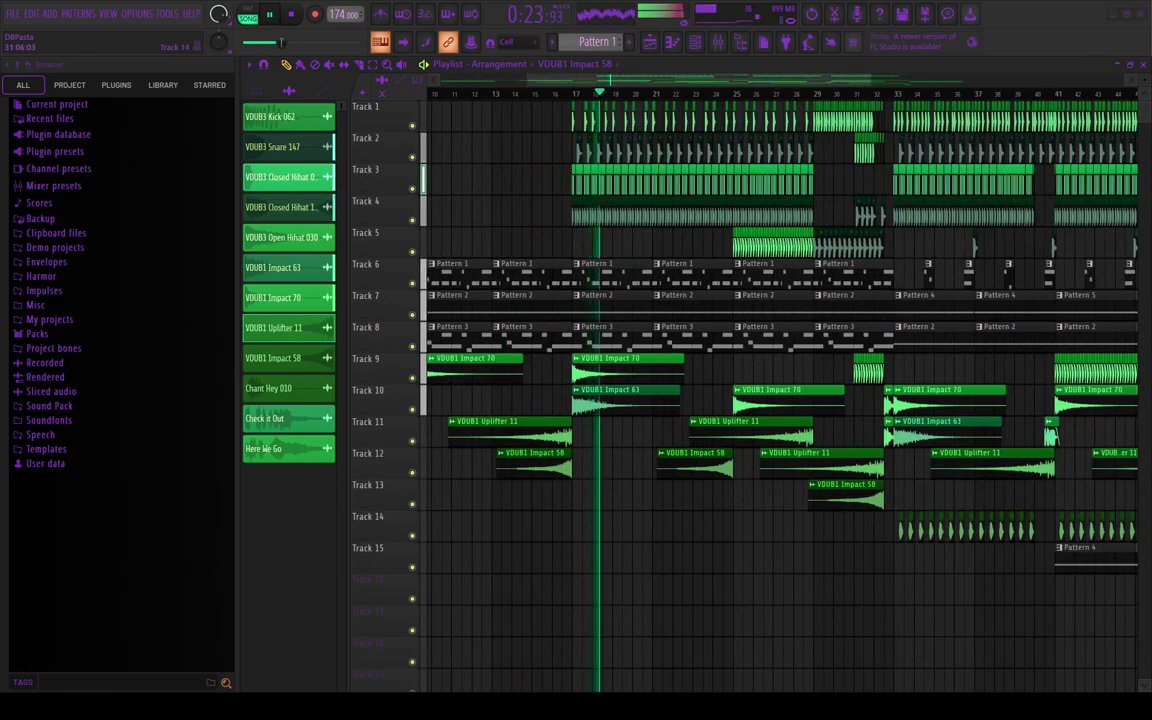
scroll(780, 400, up, 2)
scroll(900, 561, down, 2)
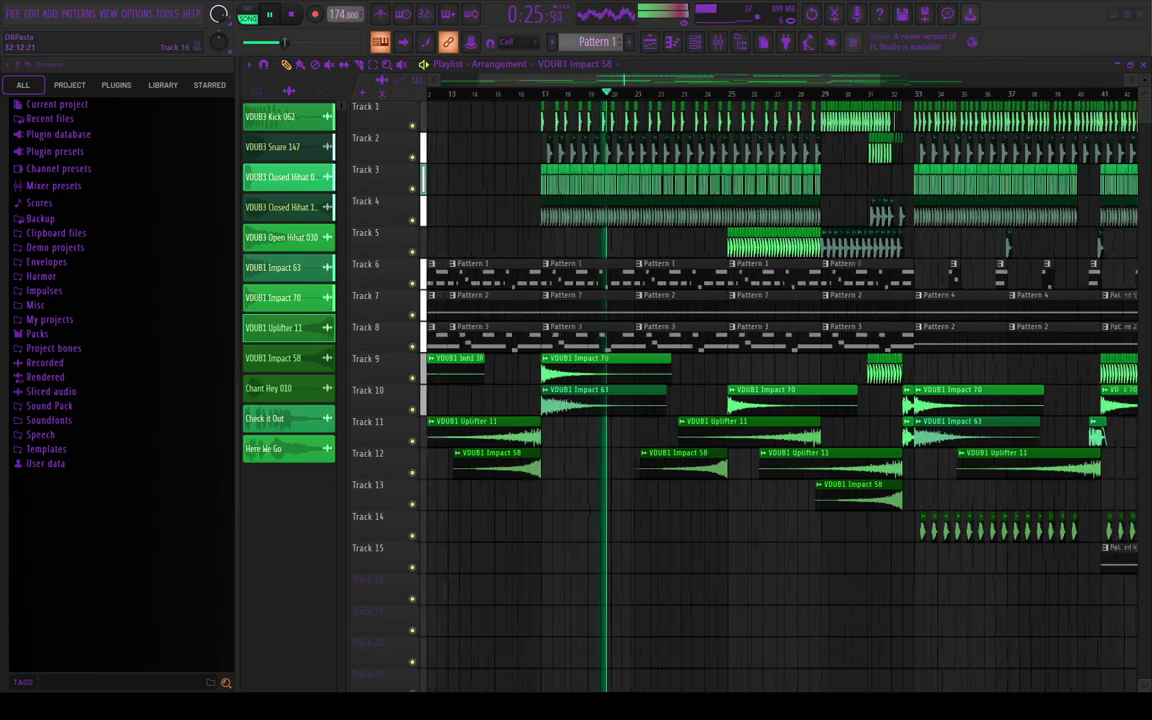
scroll(900, 561, up, 3)
scroll(780, 400, down, 2)
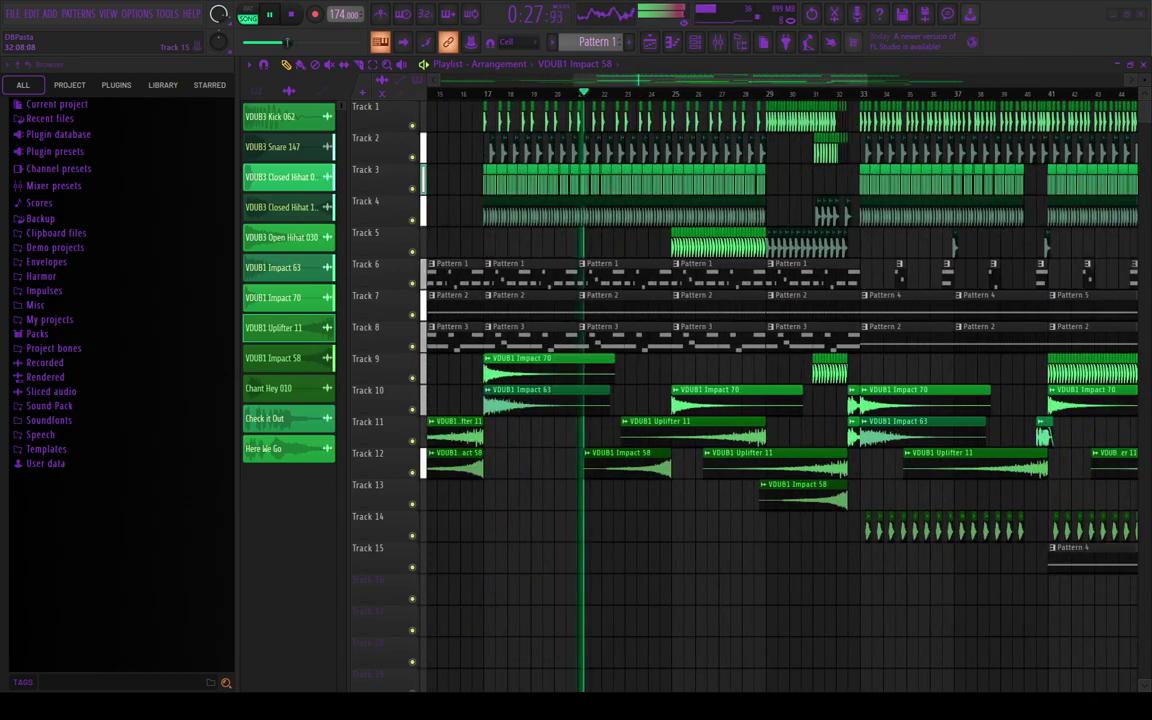
scroll(780, 400, up, 3)
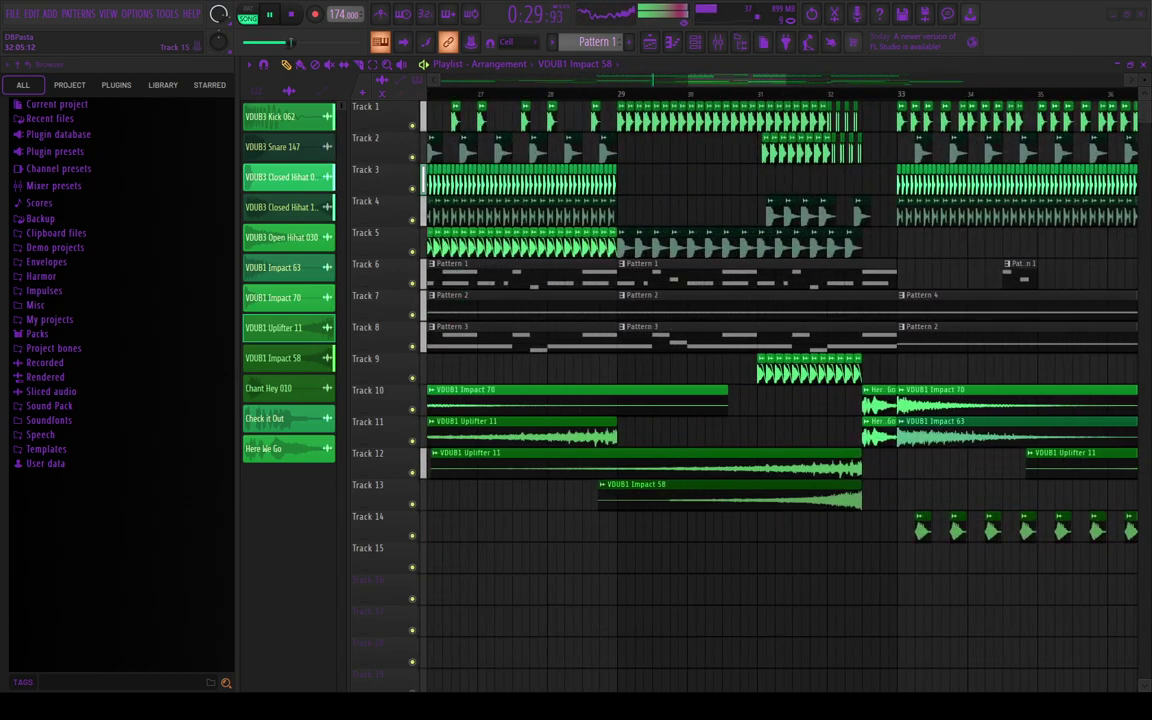
scroll(780, 400, down, 3)
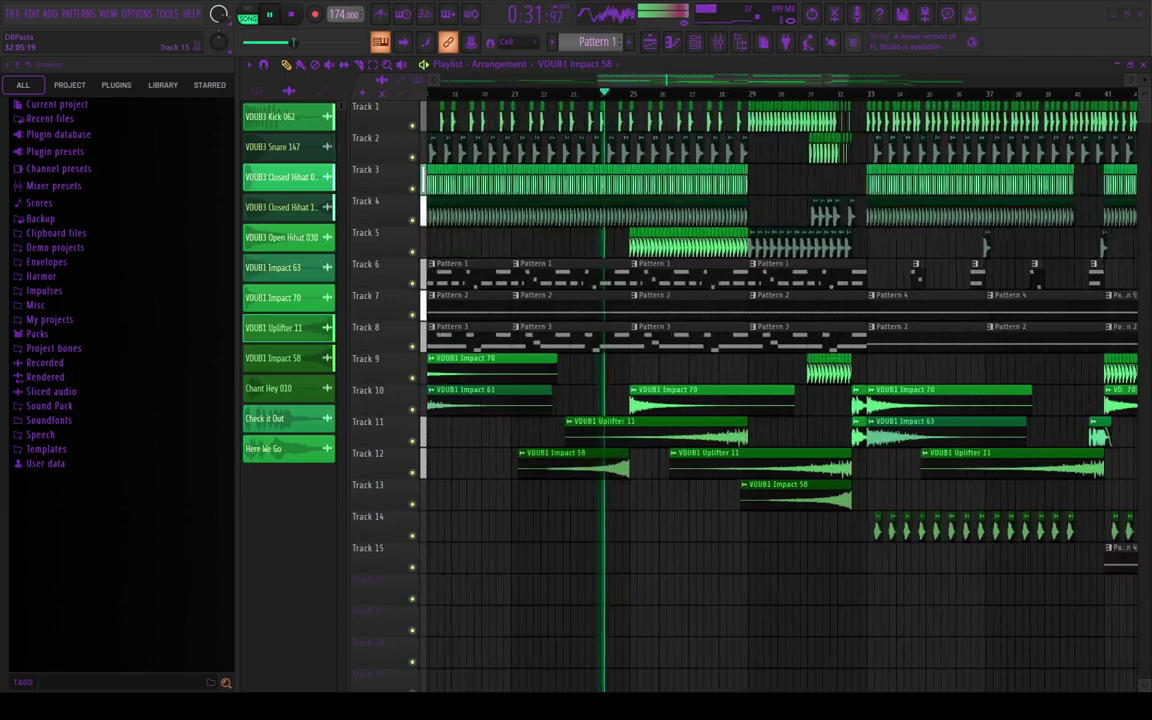
scroll(780, 400, up, 3)
scroll(780, 400, down, 2)
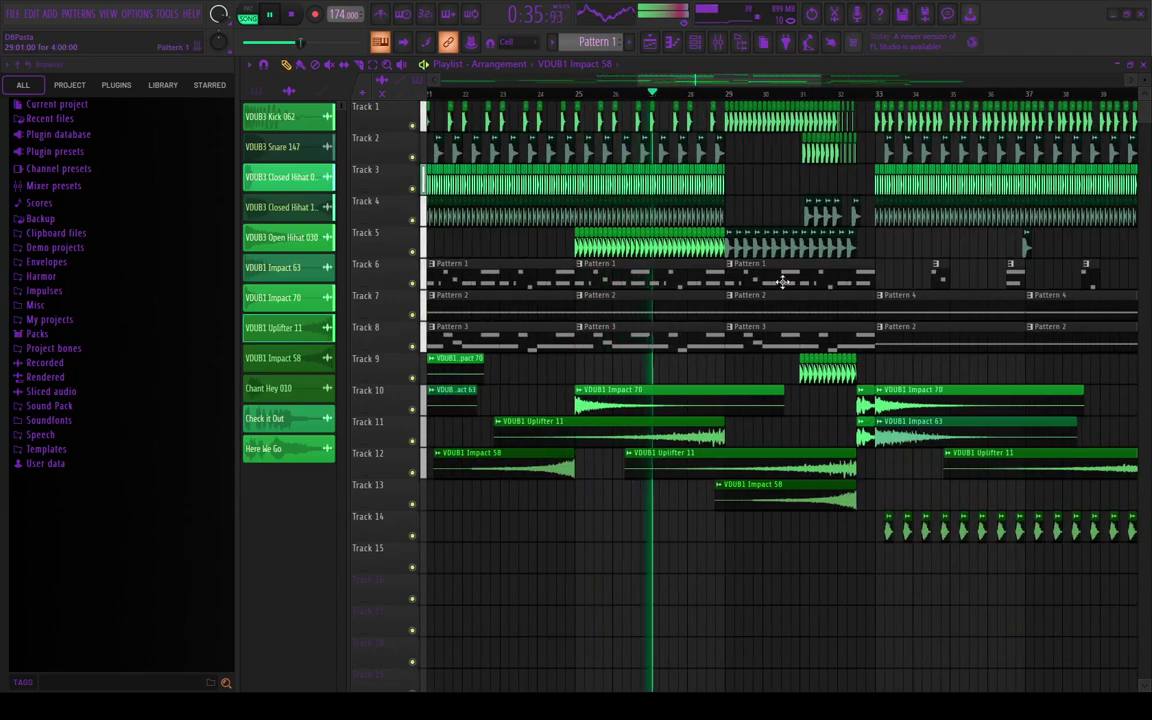
Step: Show the end of the build-up before bar 33 and audition the Here We Go vocal transition with all tracks
drag(758, 86, 792, 80)
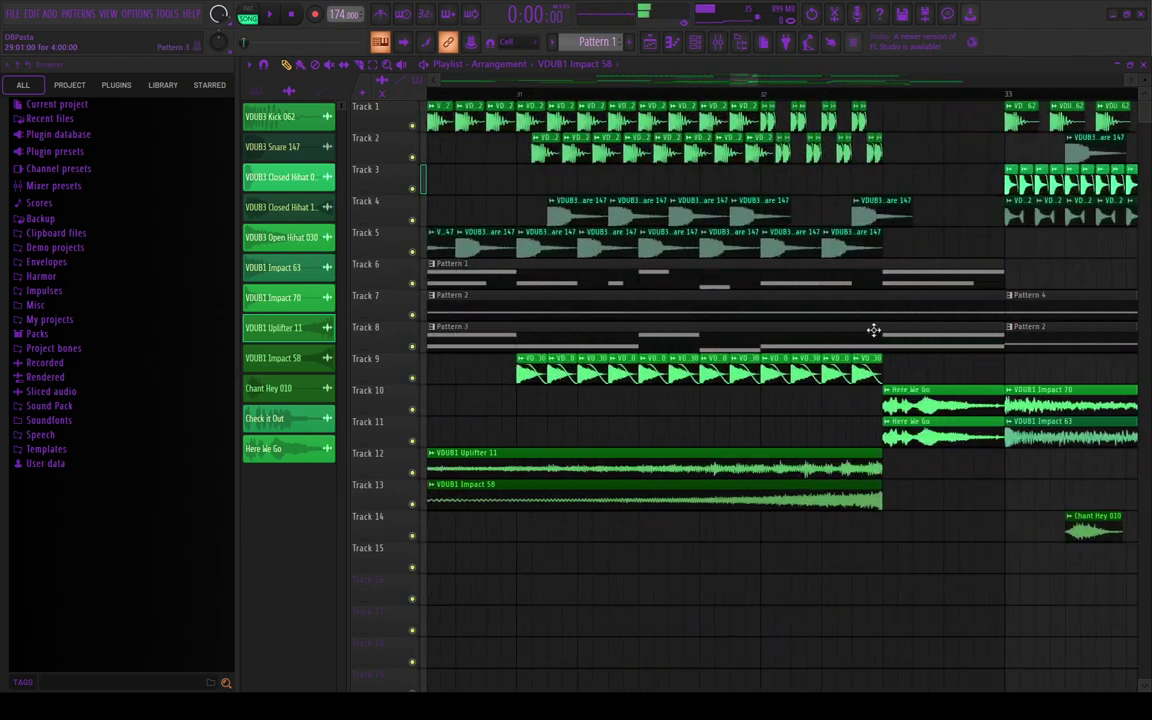
scroll(874, 330, down, 2)
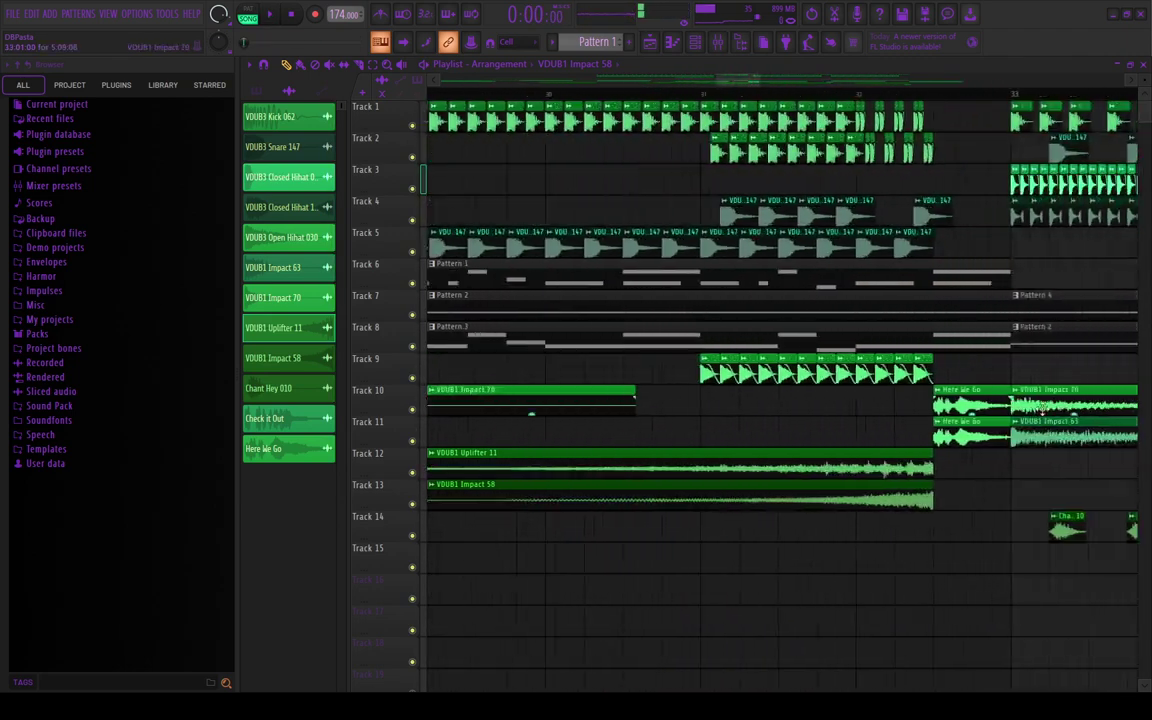
scroll(818, 248, up, 4)
key(space)
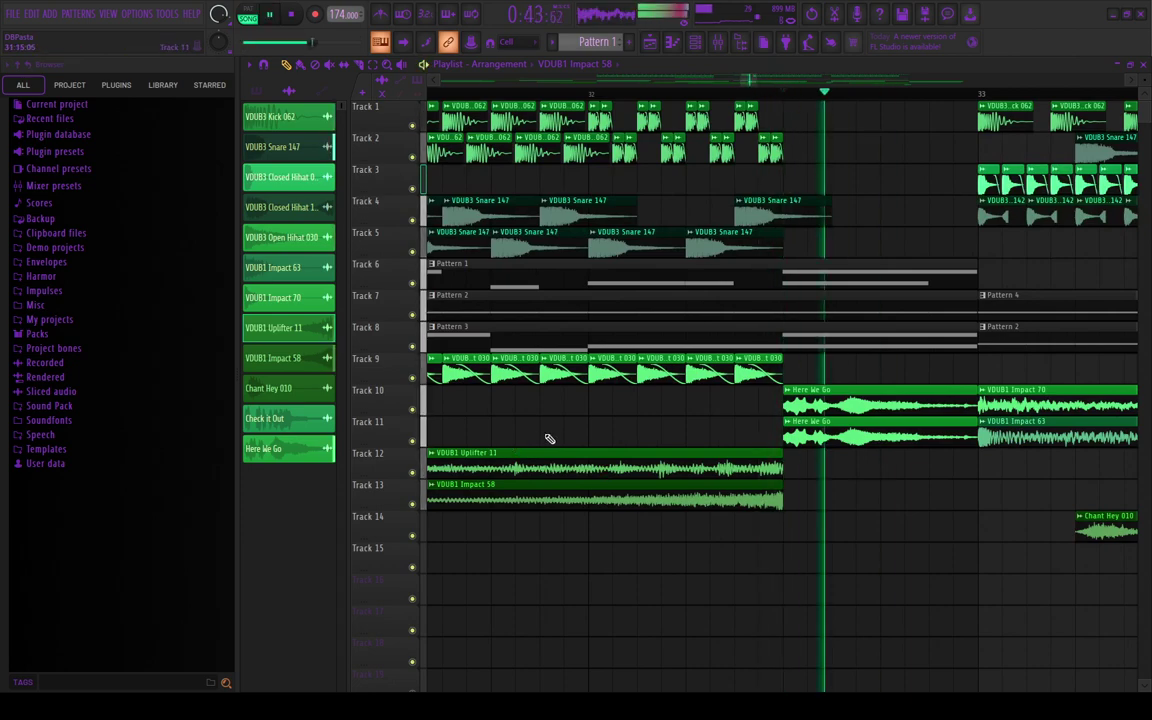
Step: Stop playback, set the playhead to bar 33, and examine the track layers of the second drop
scroll(710, 489, down, 5)
scroll(705, 503, down, 2)
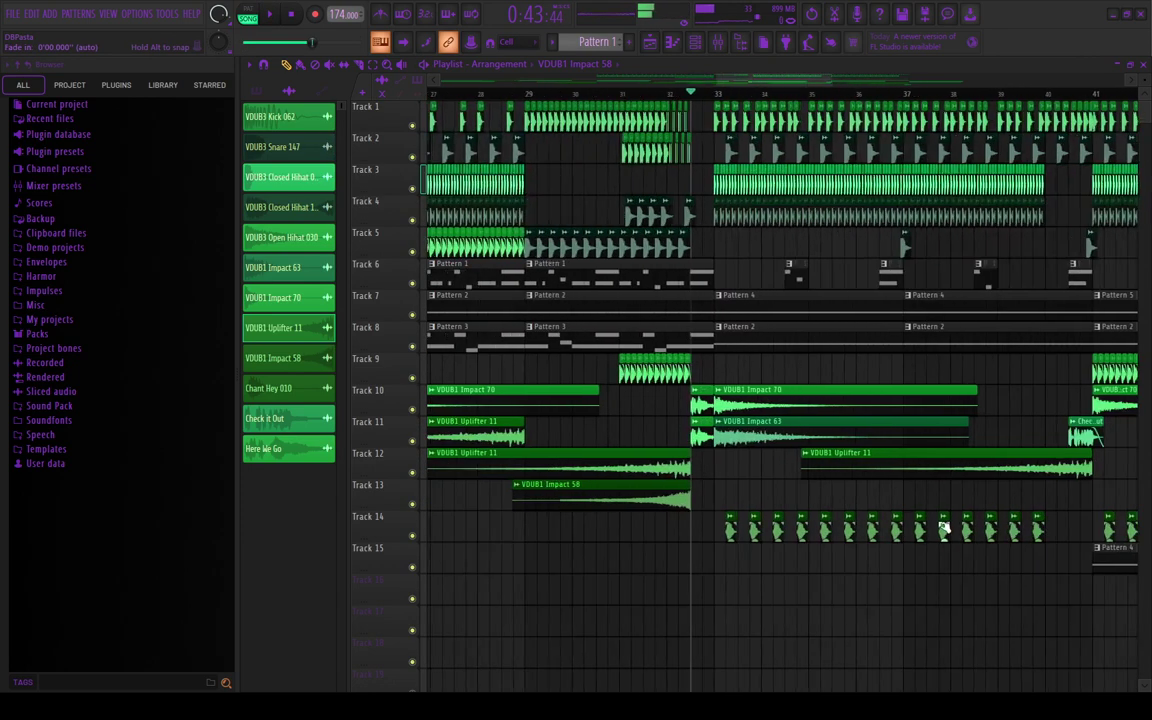
scroll(943, 527, up, 4)
scroll(609, 398, down, 5)
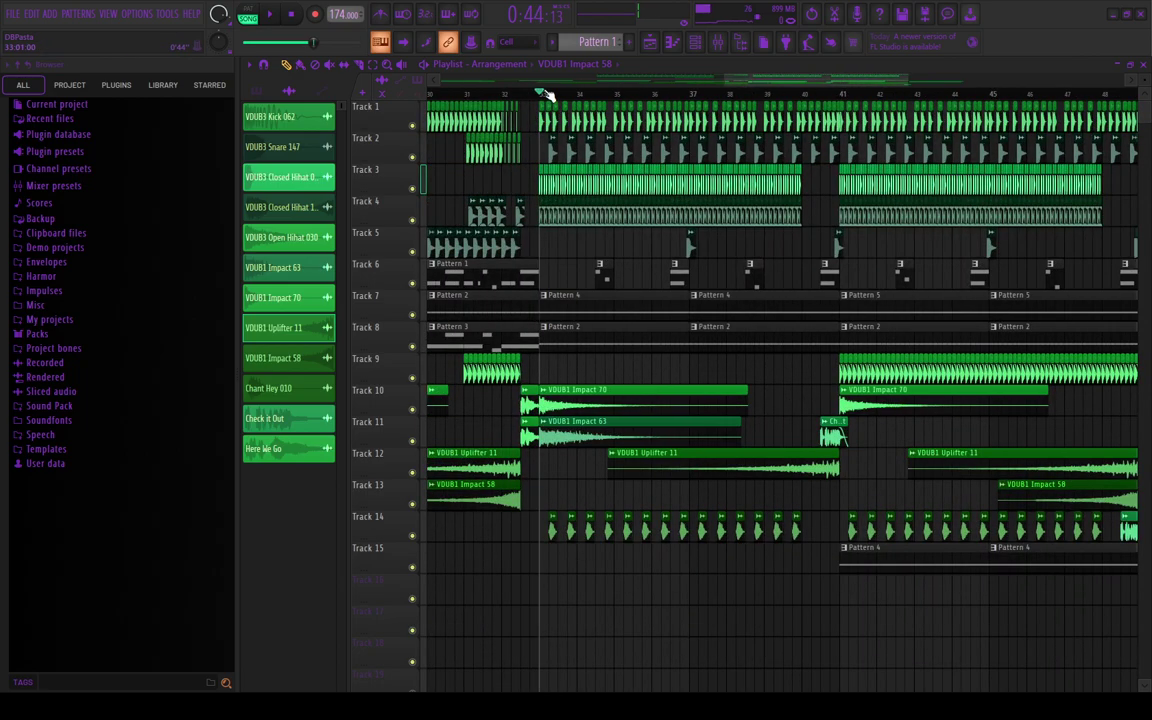
scroll(547, 95, up, 5)
scroll(642, 260, down, 4)
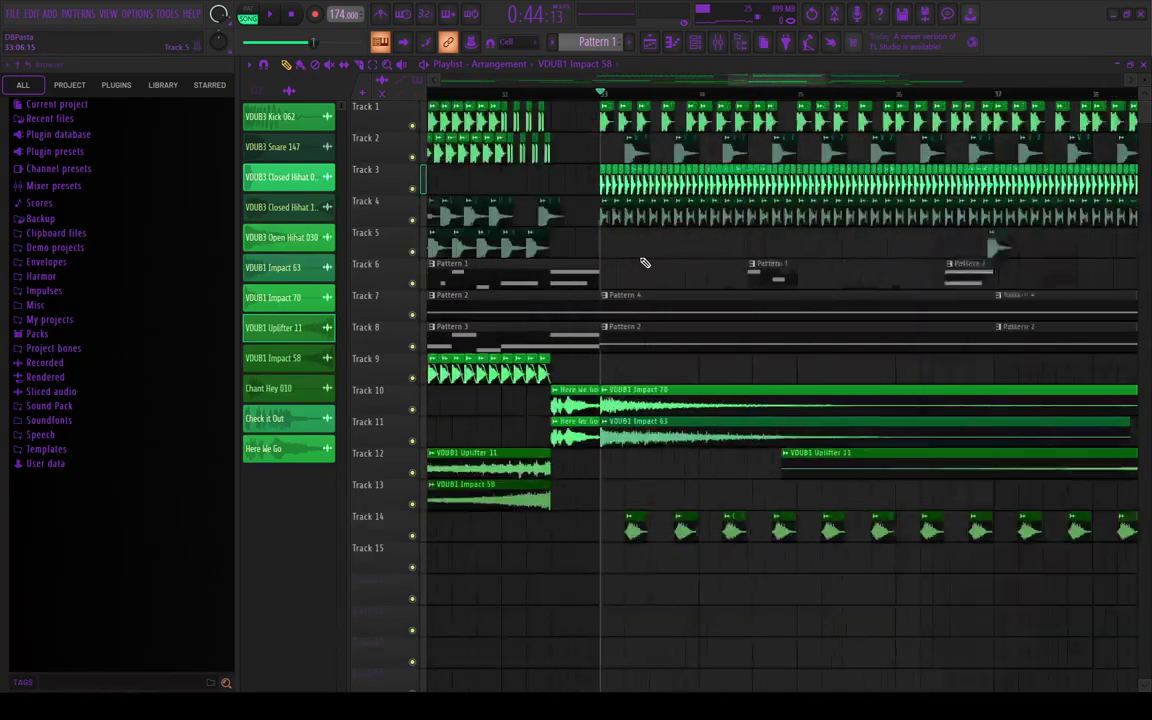
scroll(638, 184, up, 4)
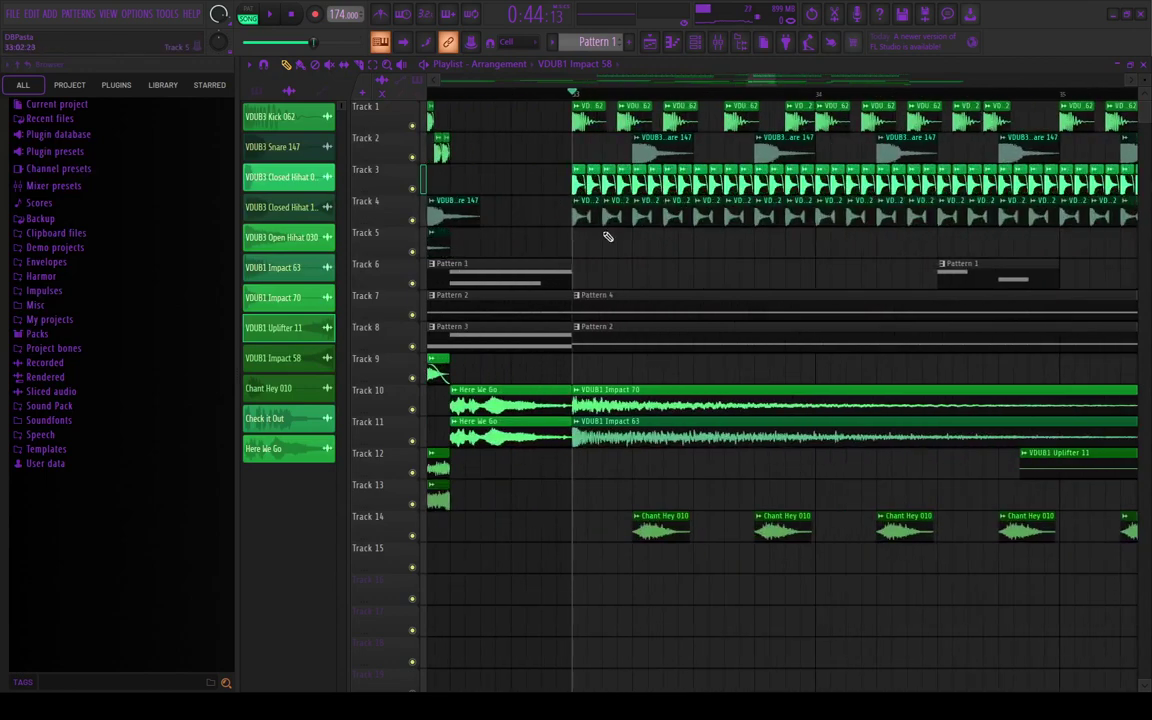
Step: Solo Track 1, unmute Track 2, and play the kick and snare pattern from bar 33
right_click(412, 127)
click(413, 157)
scroll(432, 172, down, 4)
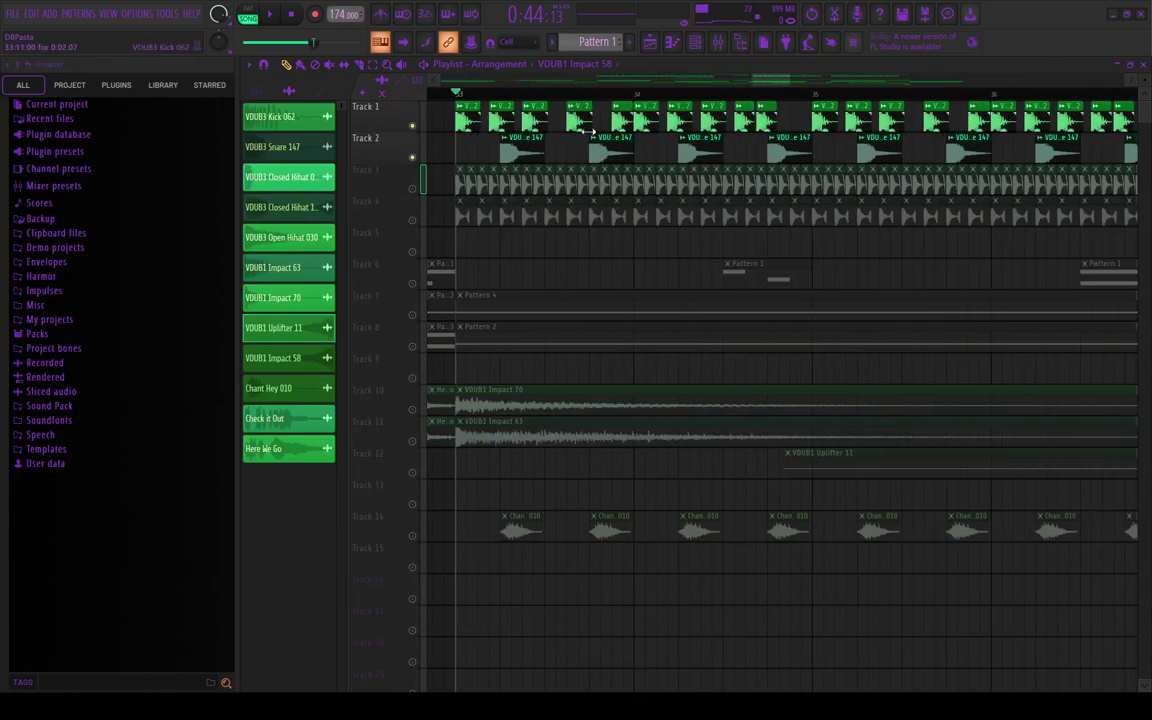
scroll(492, 121, up, 3)
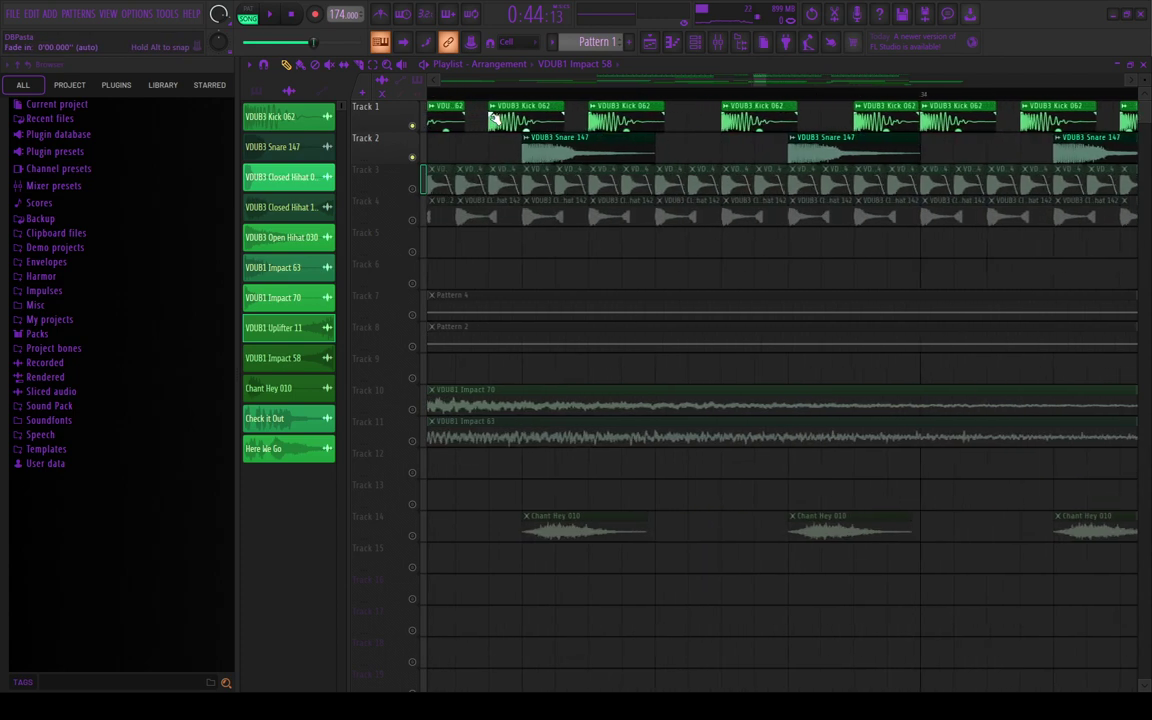
scroll(575, 148, down, 3)
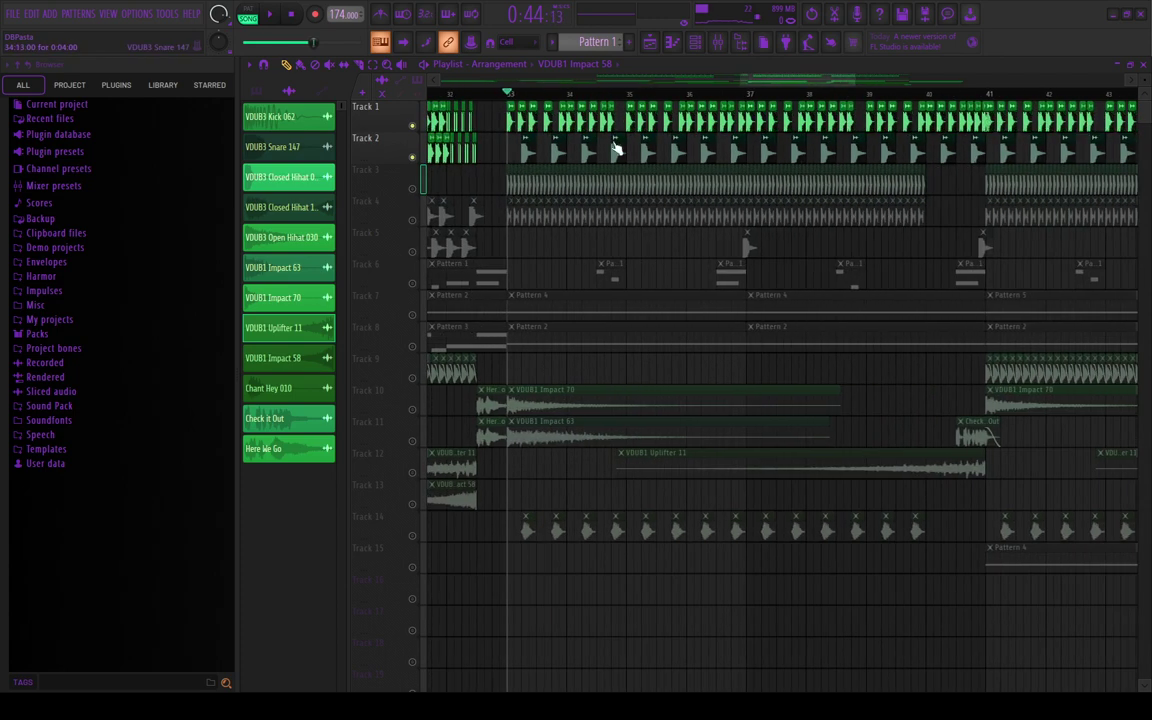
scroll(614, 148, up, 2)
key(space)
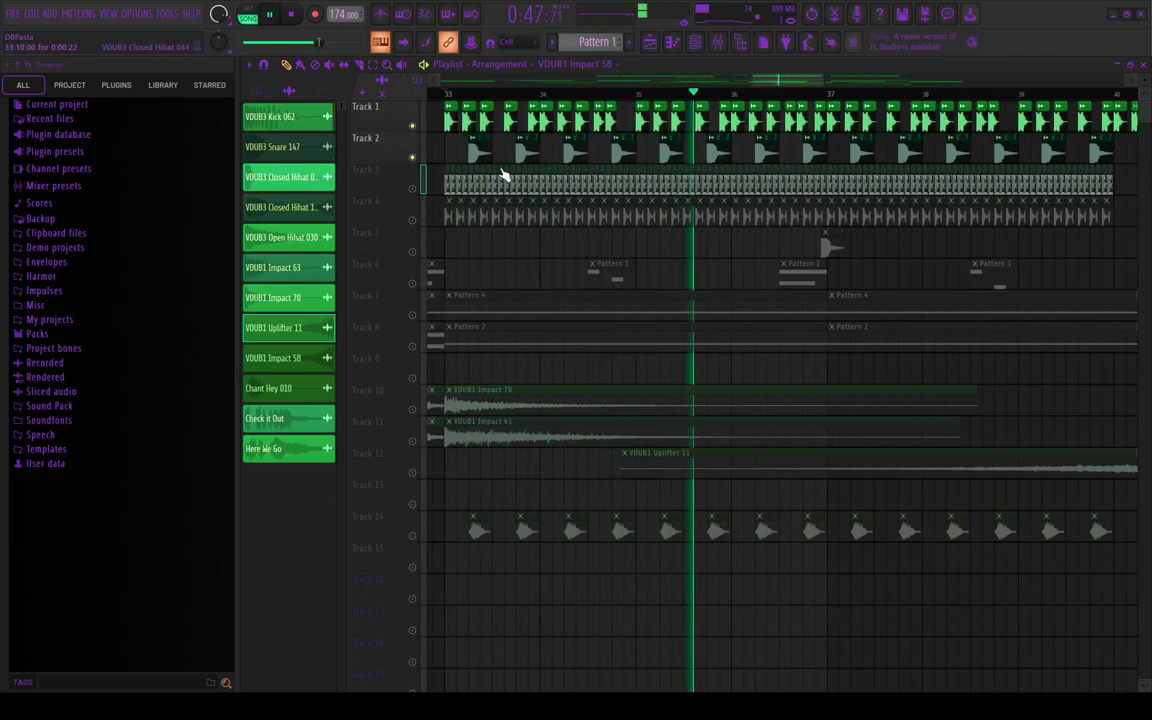
Step: Stop the kick and snare playback and unmute the closed hi-hat layers on Tracks 3 and 4
scroll(505, 175, down, 3)
scroll(488, 266, up, 4)
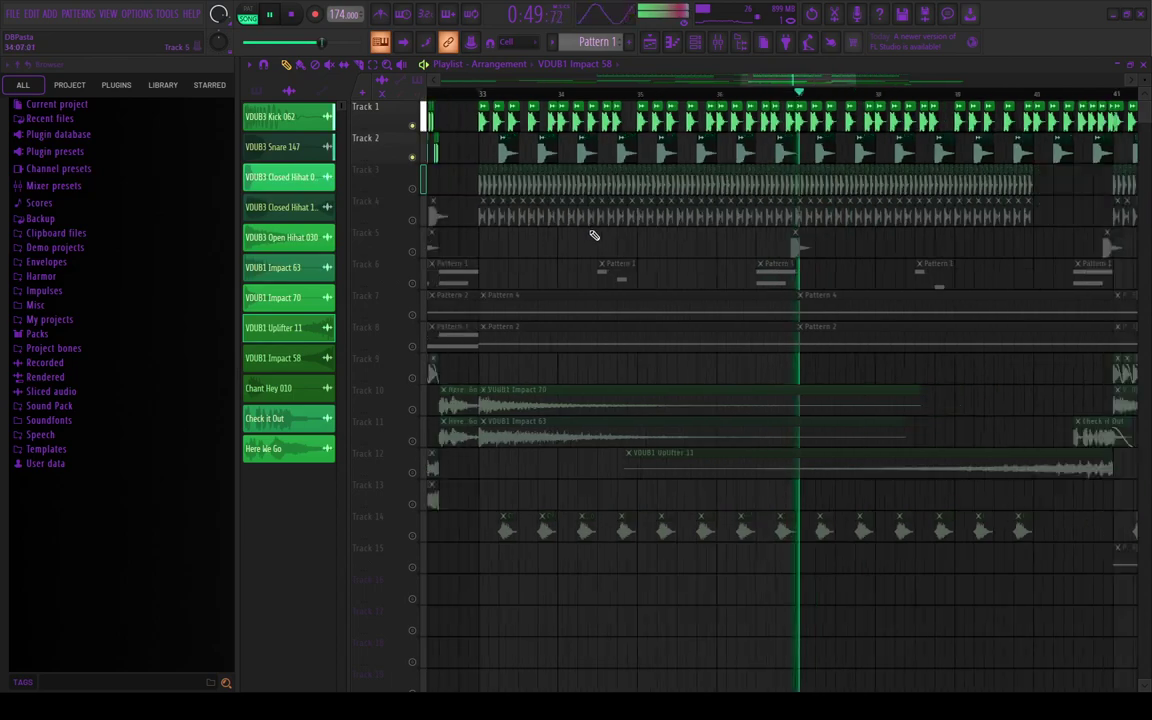
key(space)
click(412, 188)
click(412, 220)
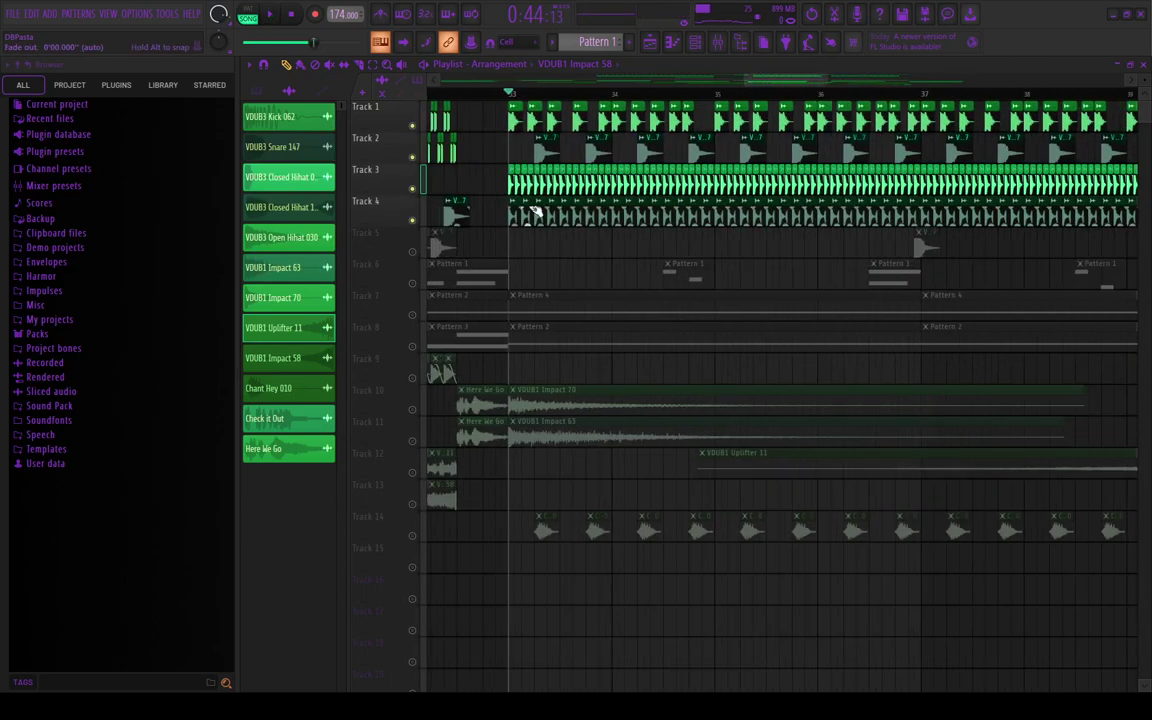
Step: Examine the hi-hat clips across the second drop and play them with the kick and snare from bar 33
scroll(571, 262, down, 2)
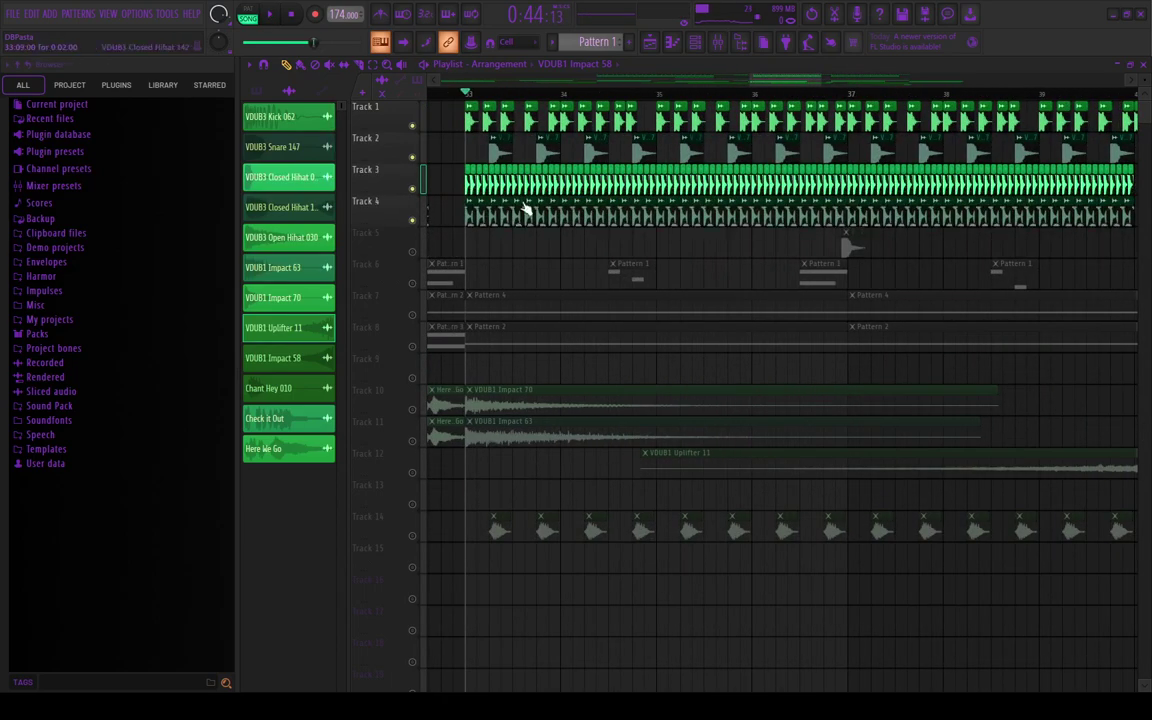
scroll(645, 216, down, 3)
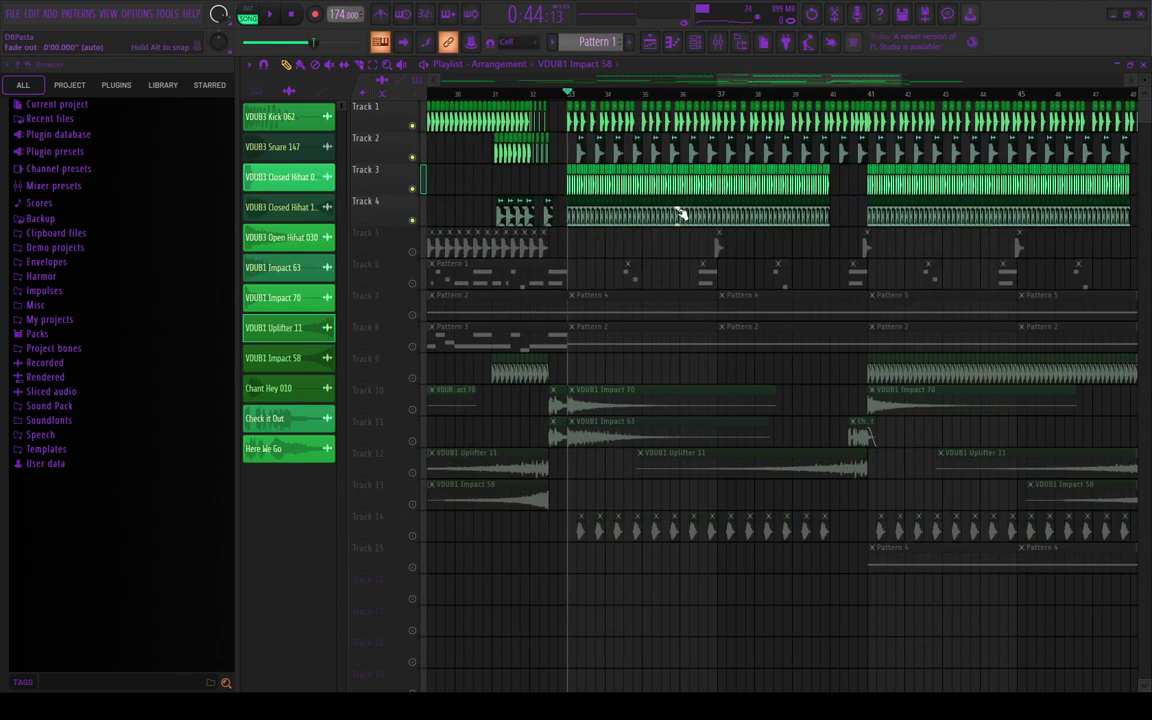
scroll(662, 213, up, 4)
scroll(700, 217, down, 1)
scroll(694, 226, down, 3)
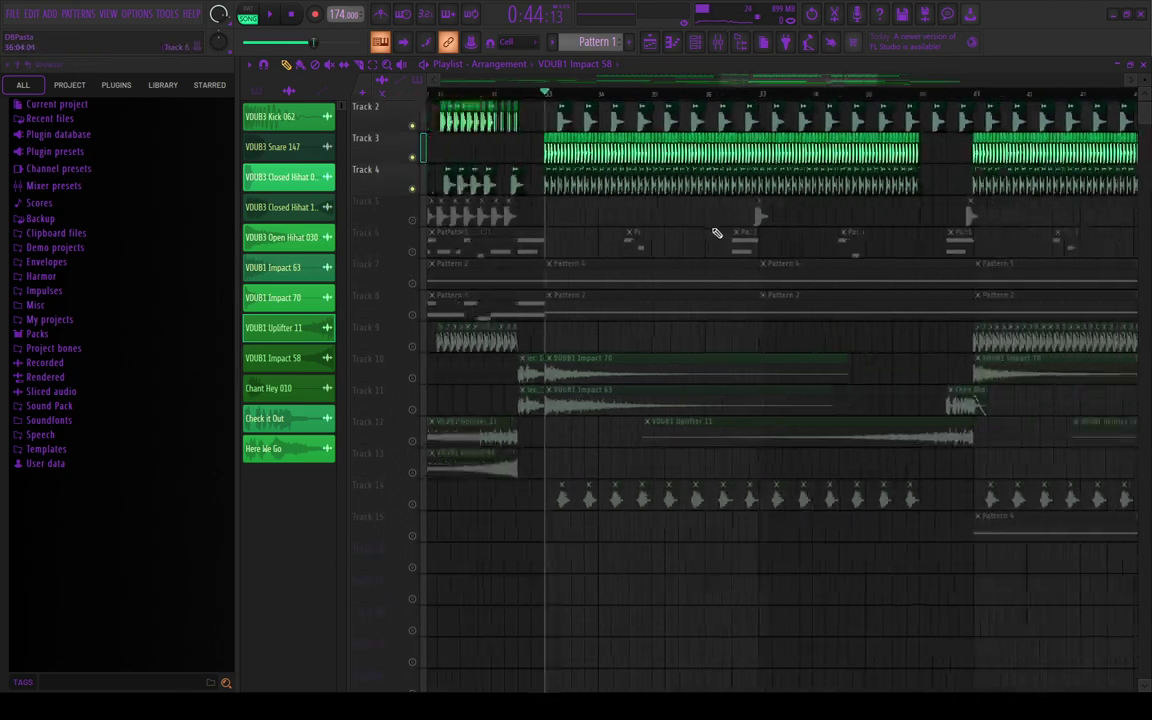
scroll(681, 230, up, 2)
scroll(612, 245, up, 1)
key(space)
scroll(542, 252, down, 2)
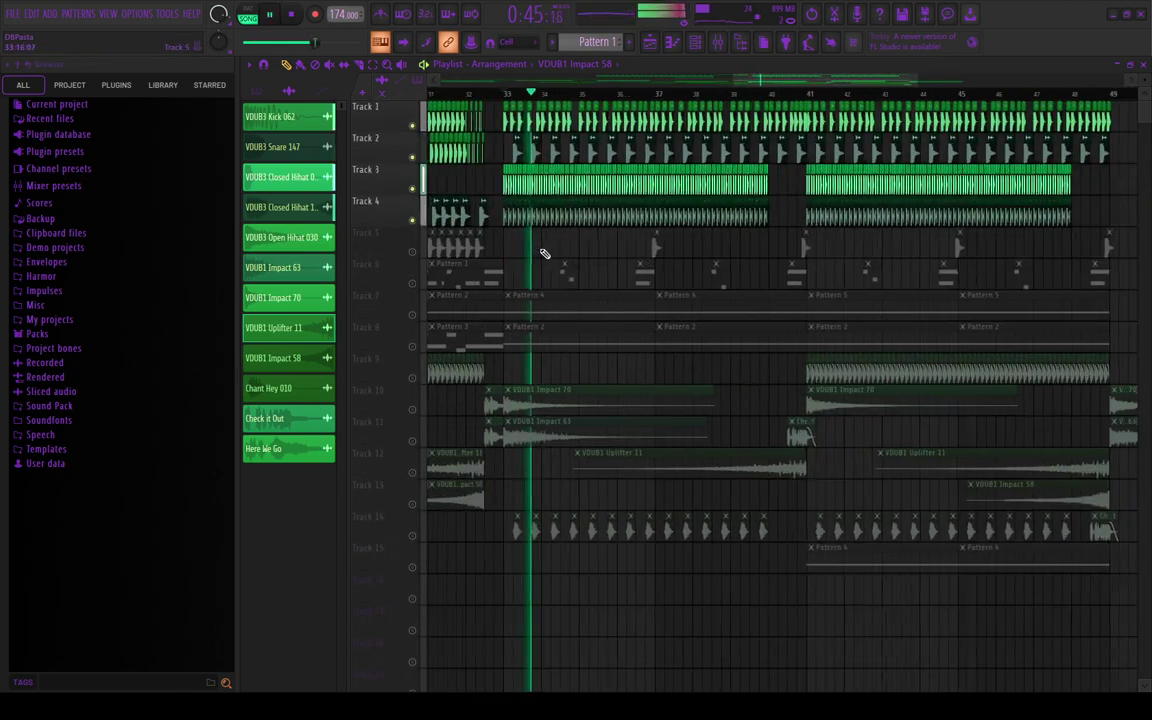
scroll(597, 247, up, 1)
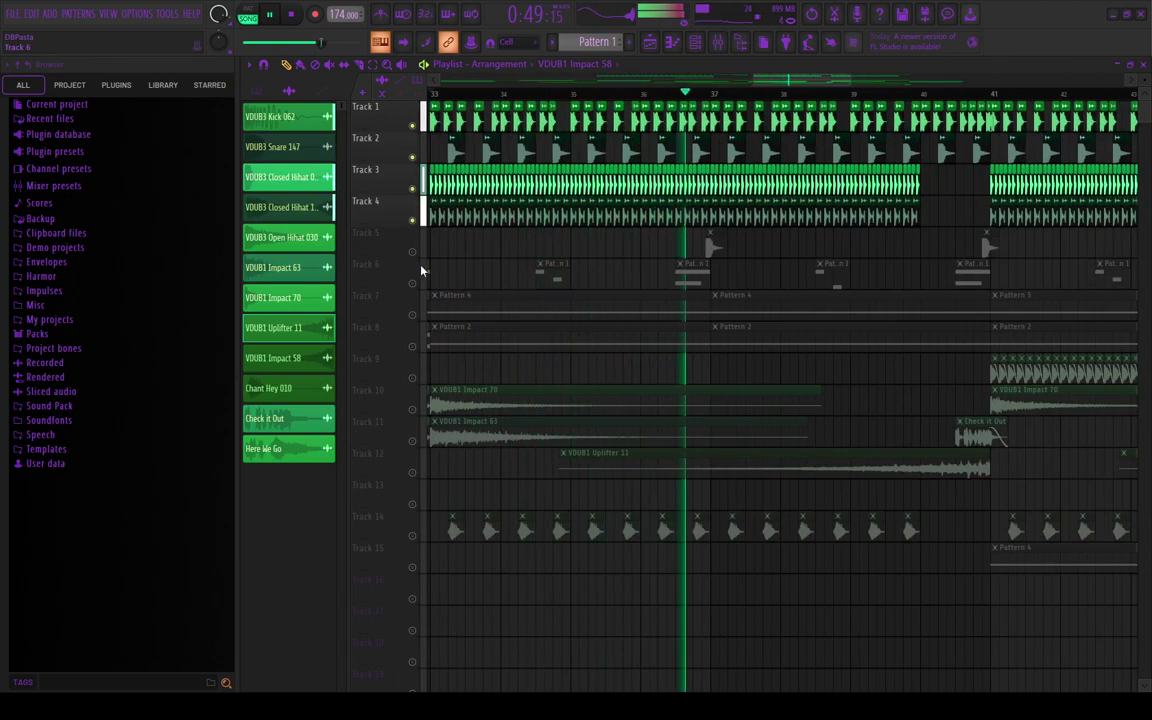
Step: Unmute Track 5, audition the drums through the hi-hat gap before bar 41, and stop playback
scroll(541, 226, down, 2)
scroll(541, 226, up, 2)
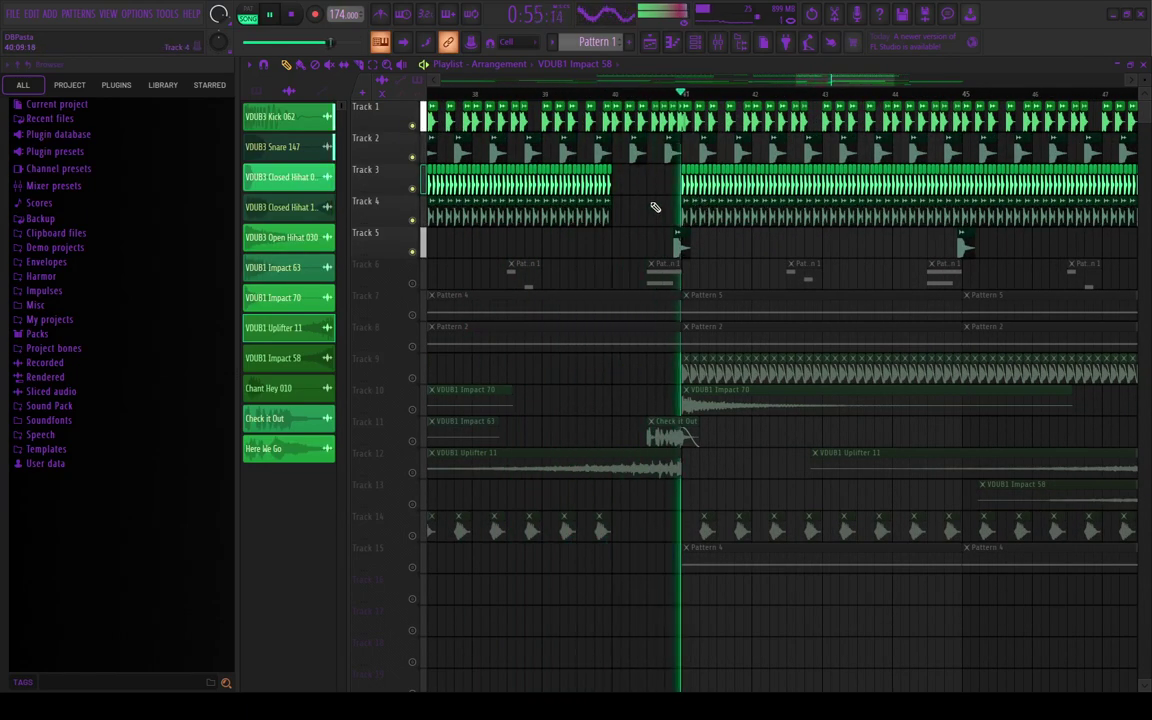
scroll(654, 210, down, 4)
scroll(645, 205, up, 4)
key(space)
scroll(590, 170, up, 3)
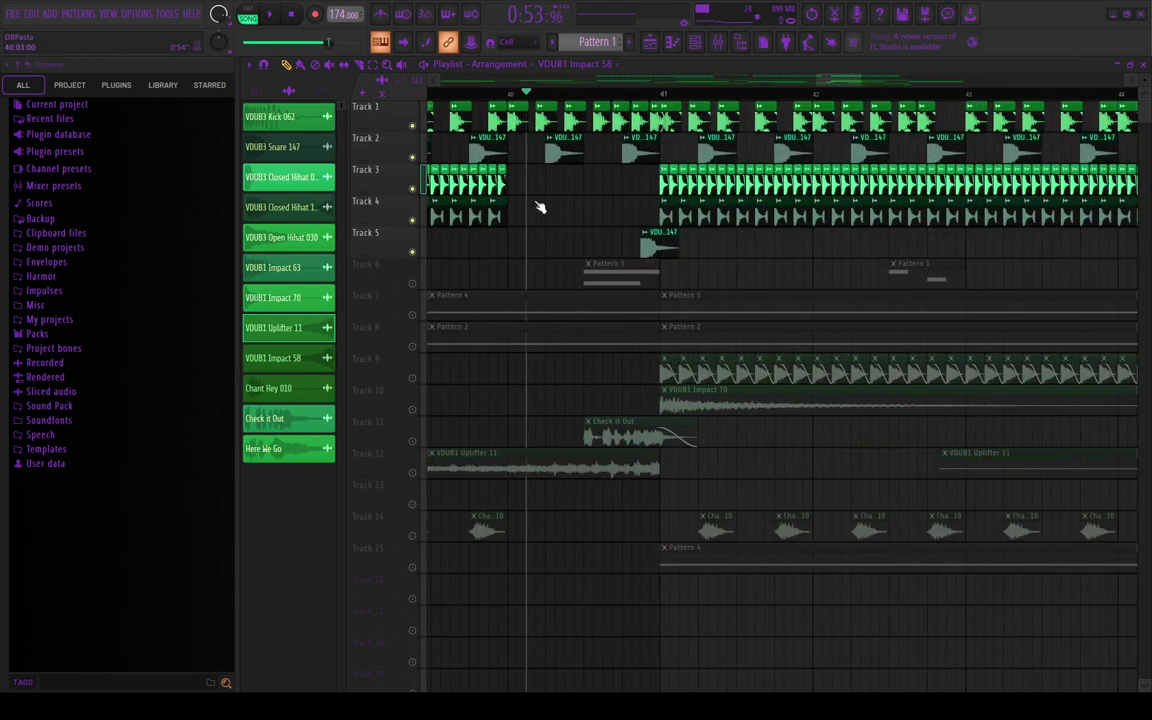
Step: Solo Track 8 and play its Pattern 2 clips from bar 33
scroll(540, 207, down, 6)
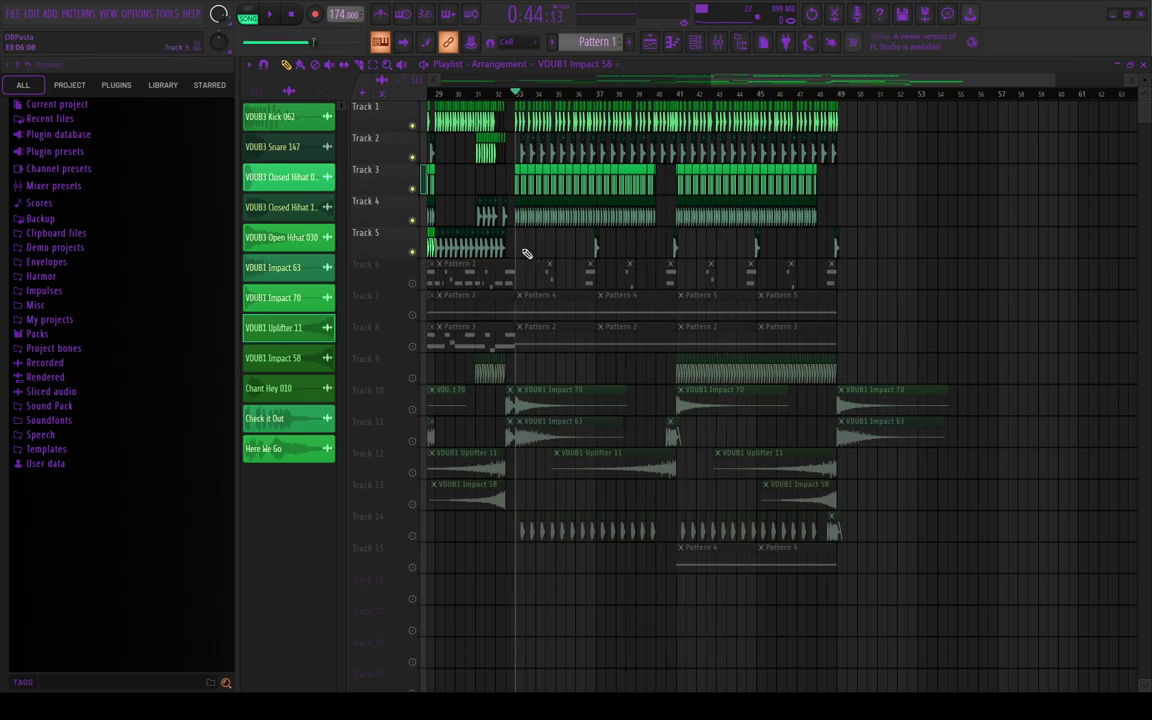
scroll(560, 285, up, 4)
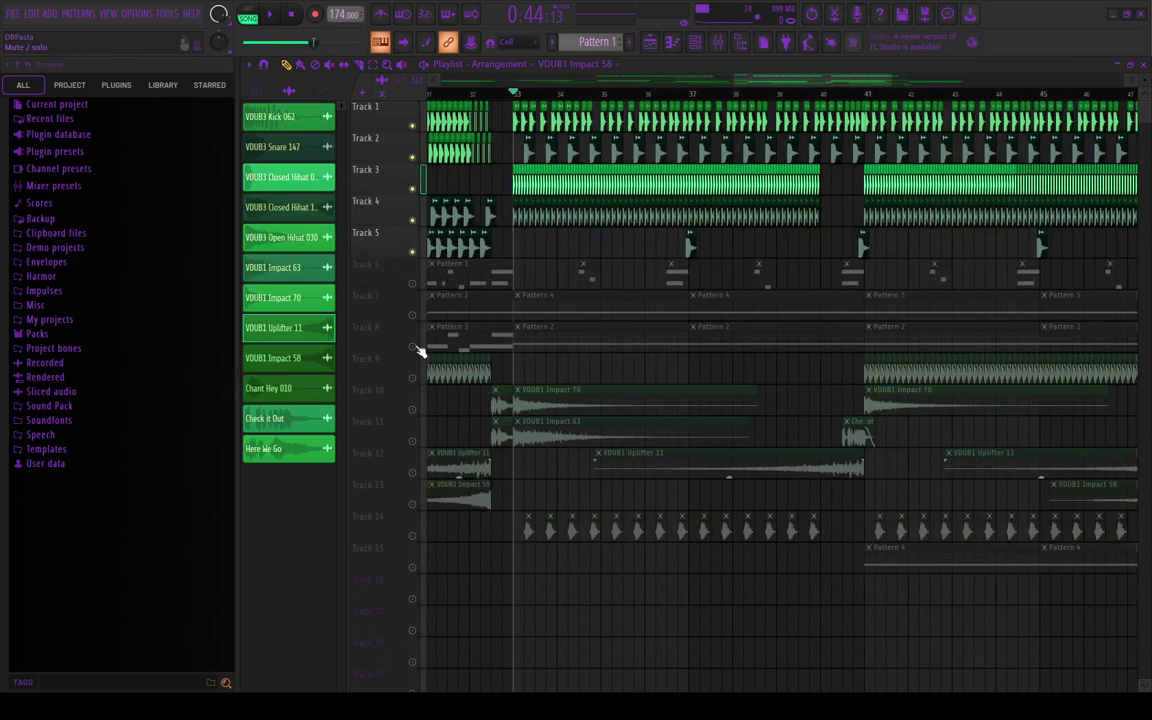
right_click(412, 346)
scroll(625, 359, down, 1)
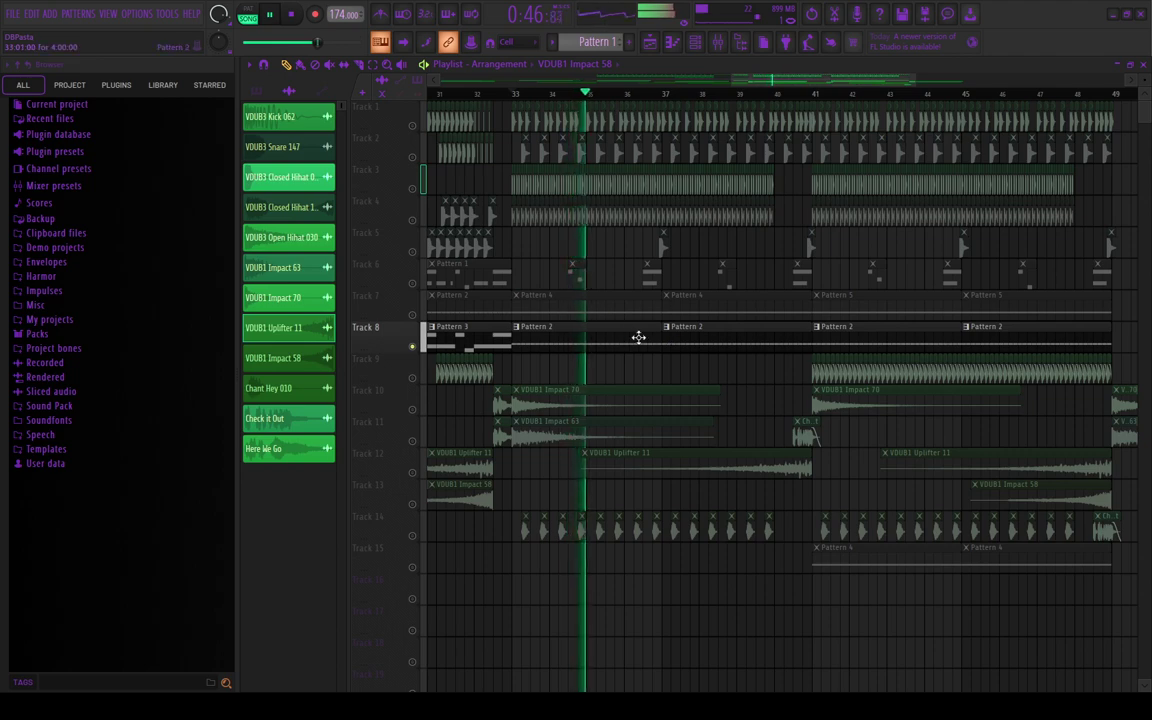
Step: Solo Track 7 and audition it from bar 33, adding Track 8 and unmuting Track 6 to complete the layered patterns
right_click(411, 314)
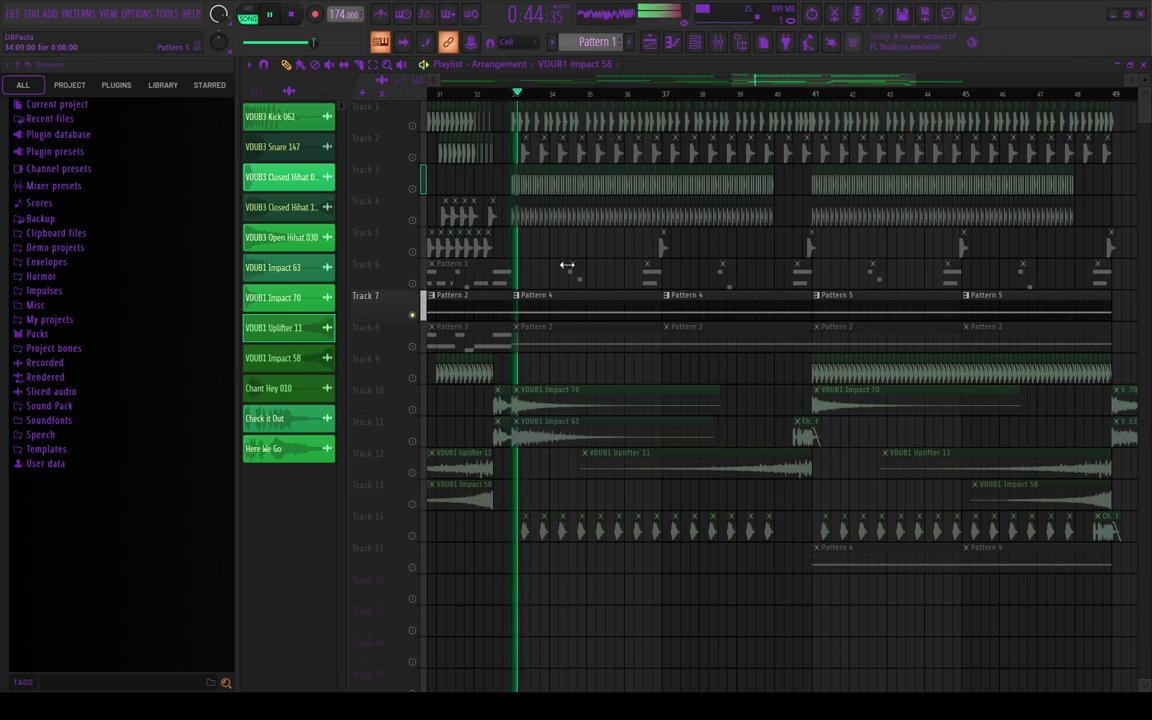
click(411, 346)
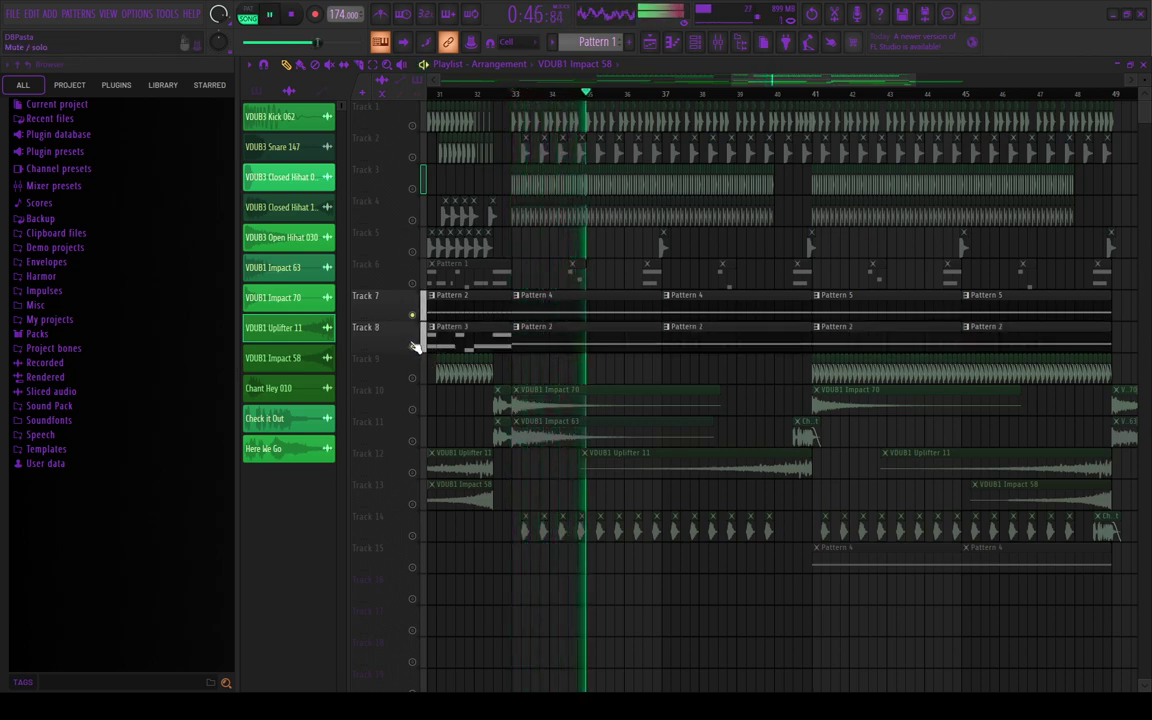
click(412, 284)
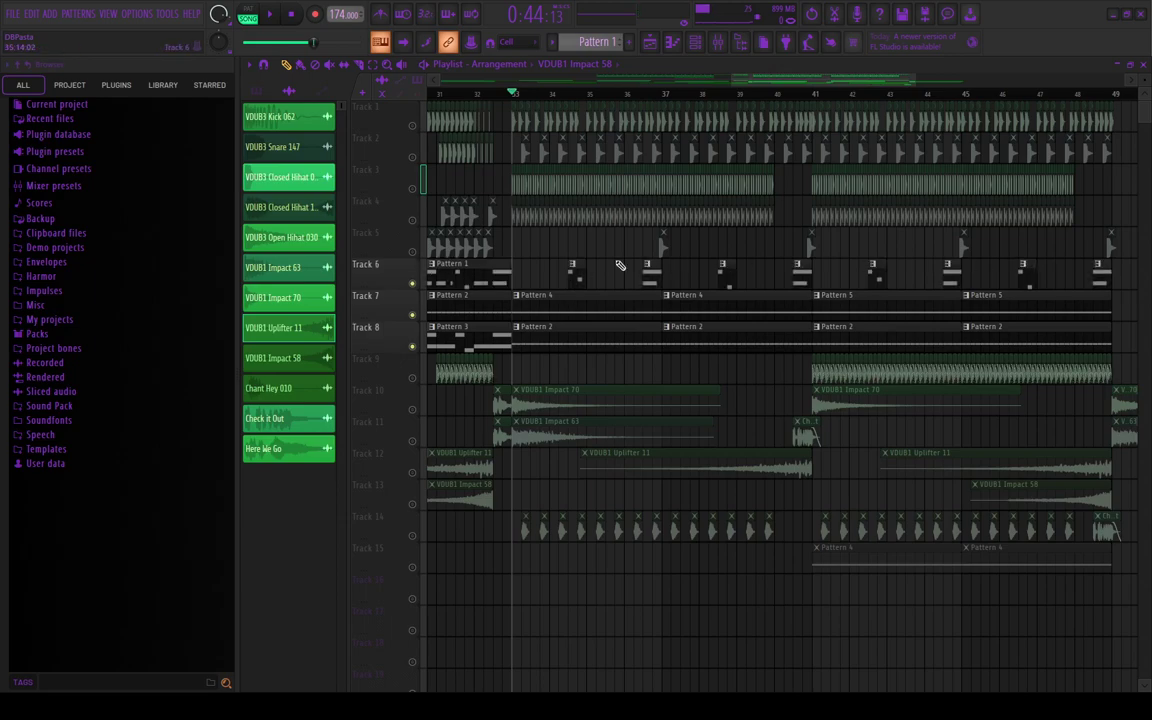
scroll(561, 314, down, 6)
scroll(805, 314, up, 6)
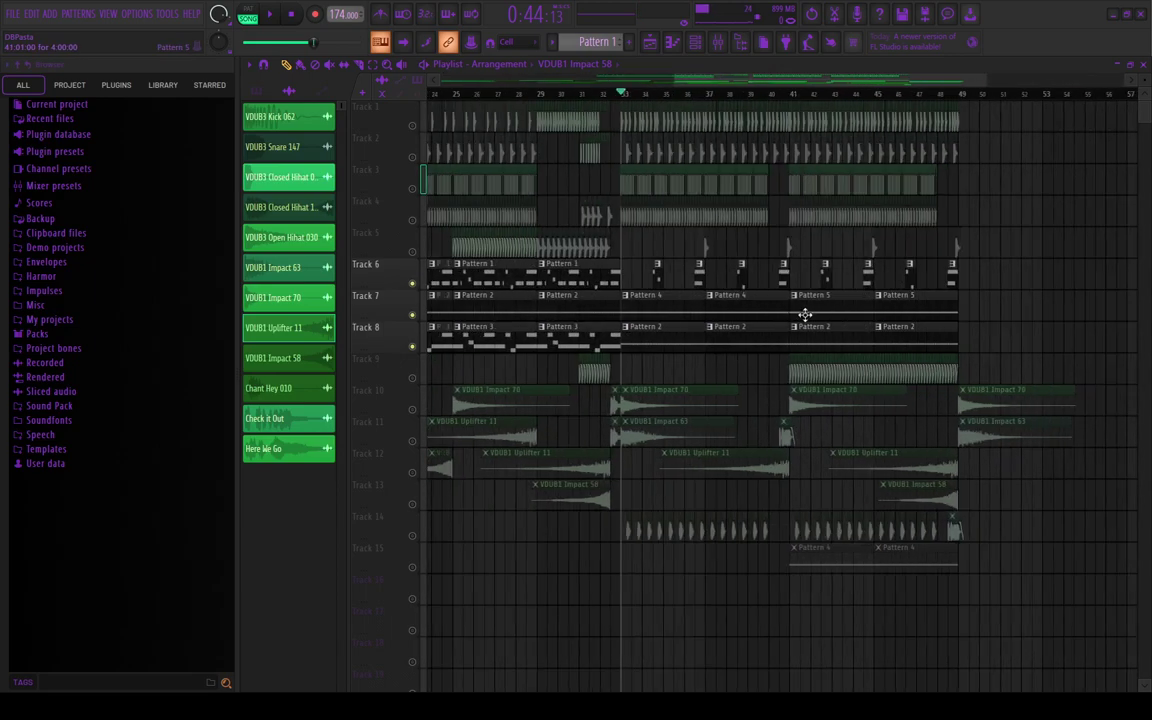
scroll(600, 292, down, 3)
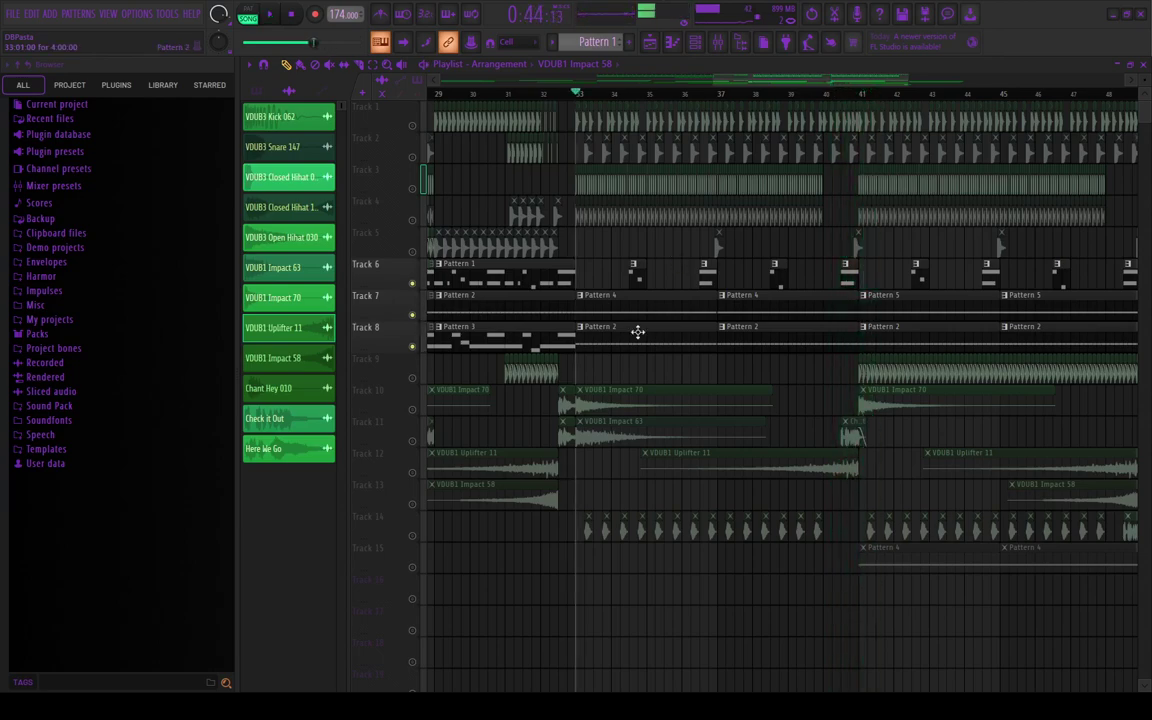
Step: Enable all tracks and examine the impact, uplifter and chant clips between bars 33 and 41
right_click(412, 378)
right_click(412, 378)
scroll(612, 405, up, 3)
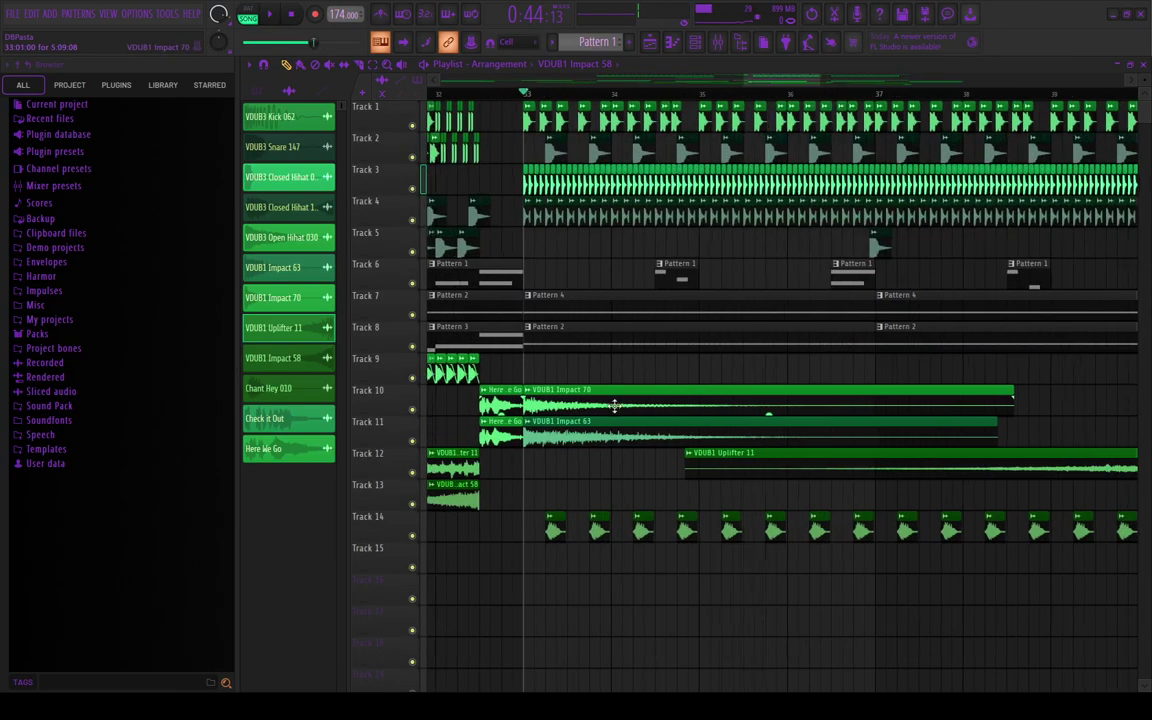
scroll(565, 393, down, 3)
scroll(656, 471, down, 4)
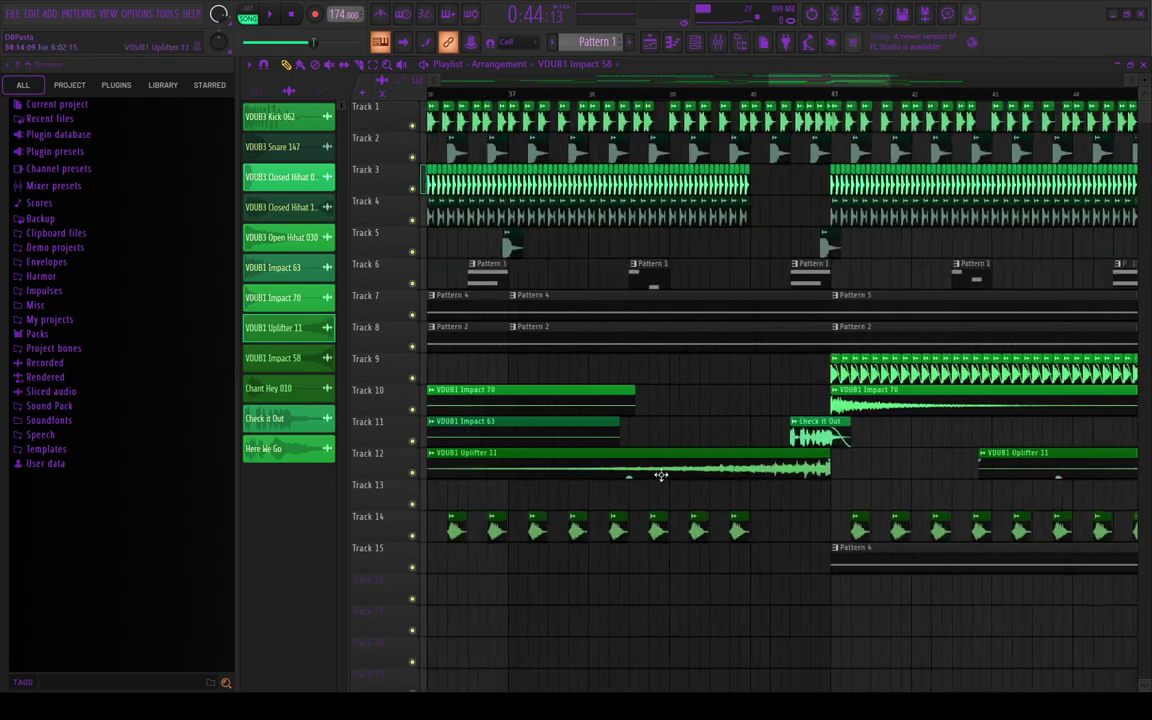
scroll(590, 523, up, 6)
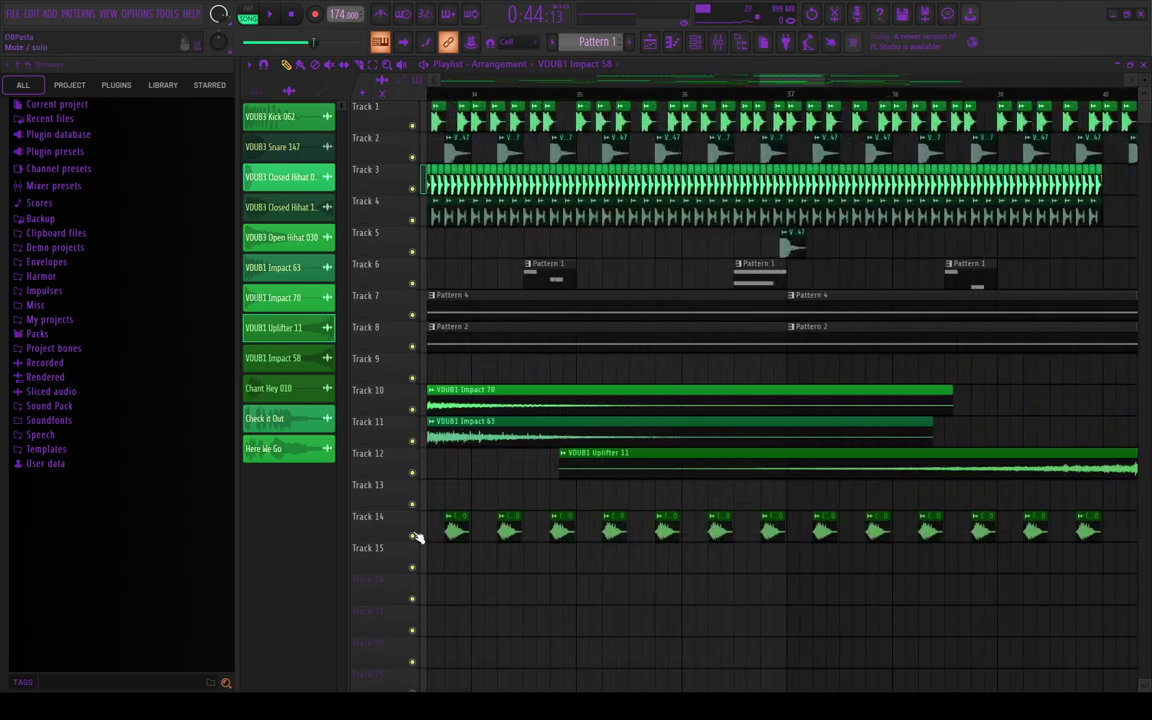
scroll(640, 544, down, 5)
scroll(631, 527, up, 3)
scroll(615, 528, up, 1)
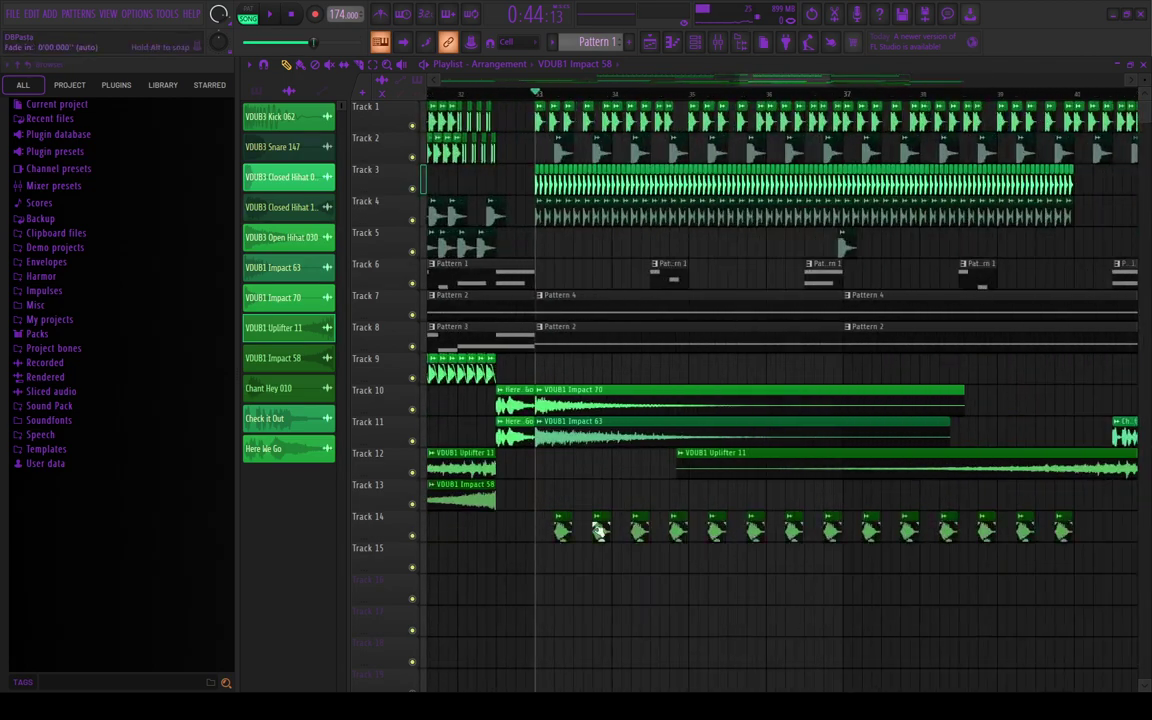
Step: Solo Track 14 and play the Chant Hey 010 clips from bar 33
ctrl+click(412, 535)
key(space)
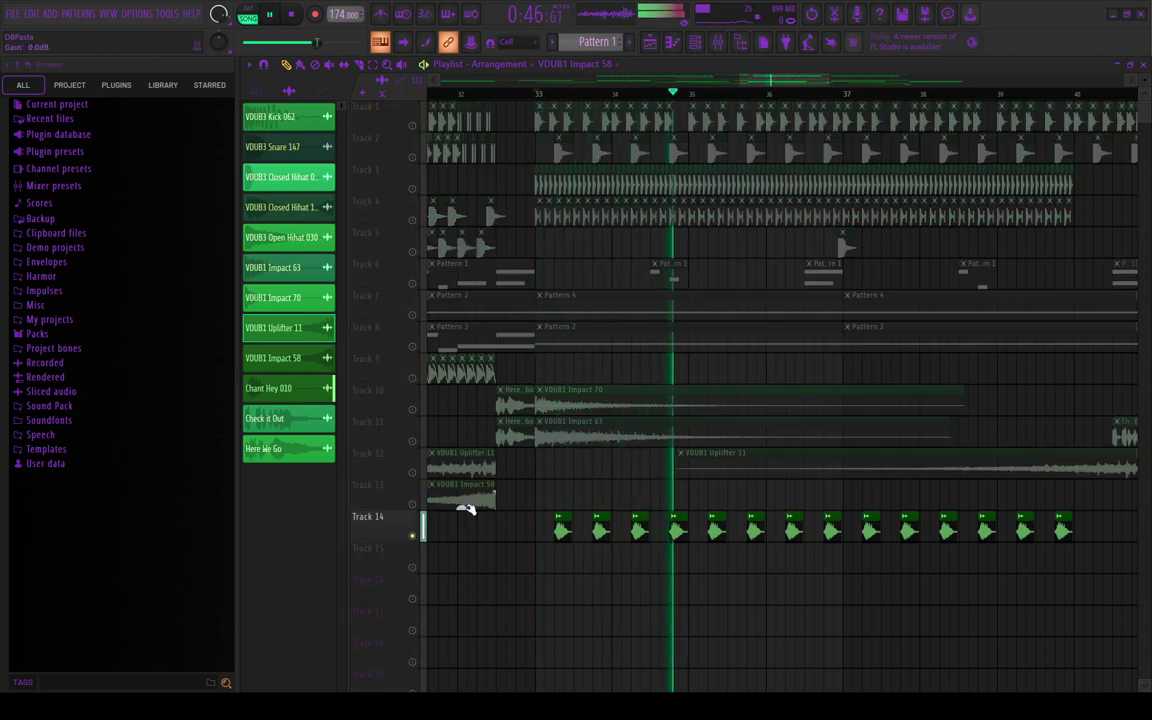
key(space)
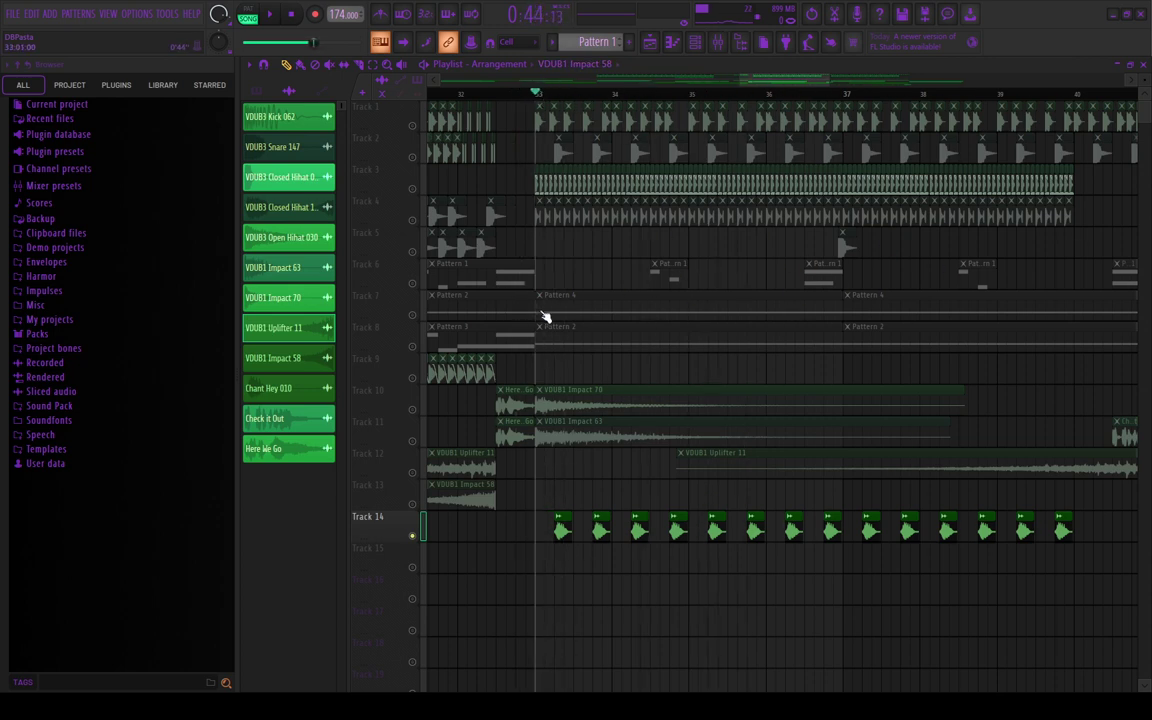
Step: Unmute Tracks 1 and 2 and compare the Chant Hey 010 clip positions with the snare hits after bar 33
scroll(546, 317, up, 5)
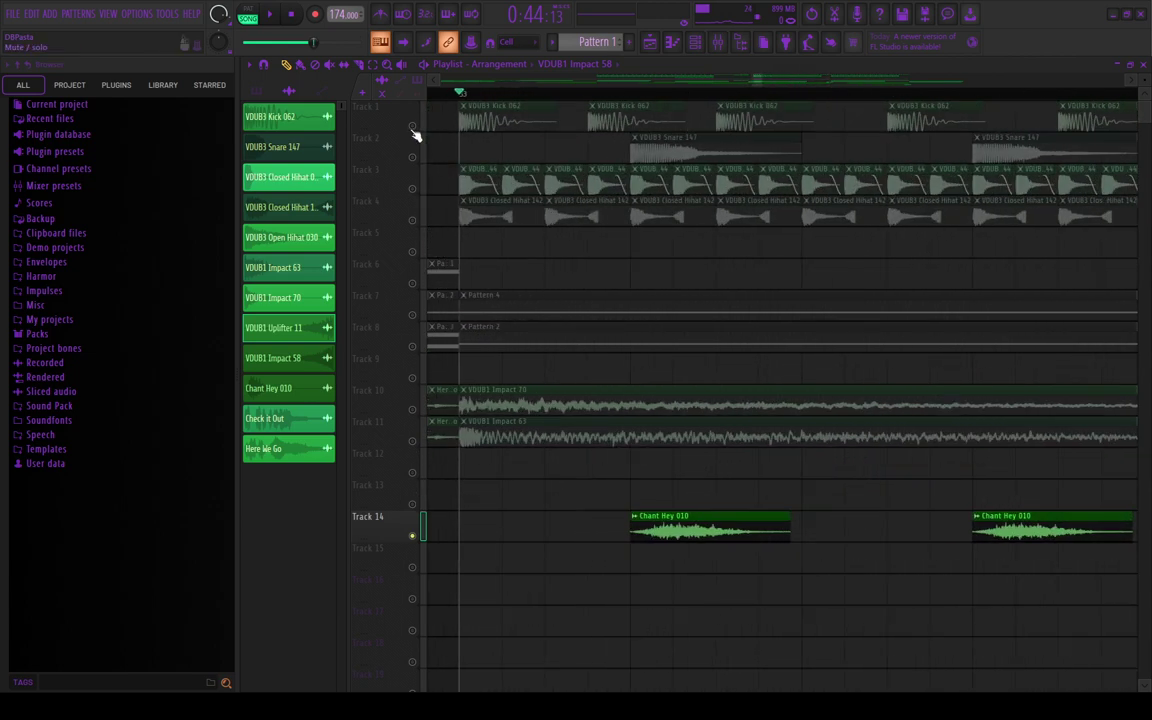
scroll(417, 159, down, 6)
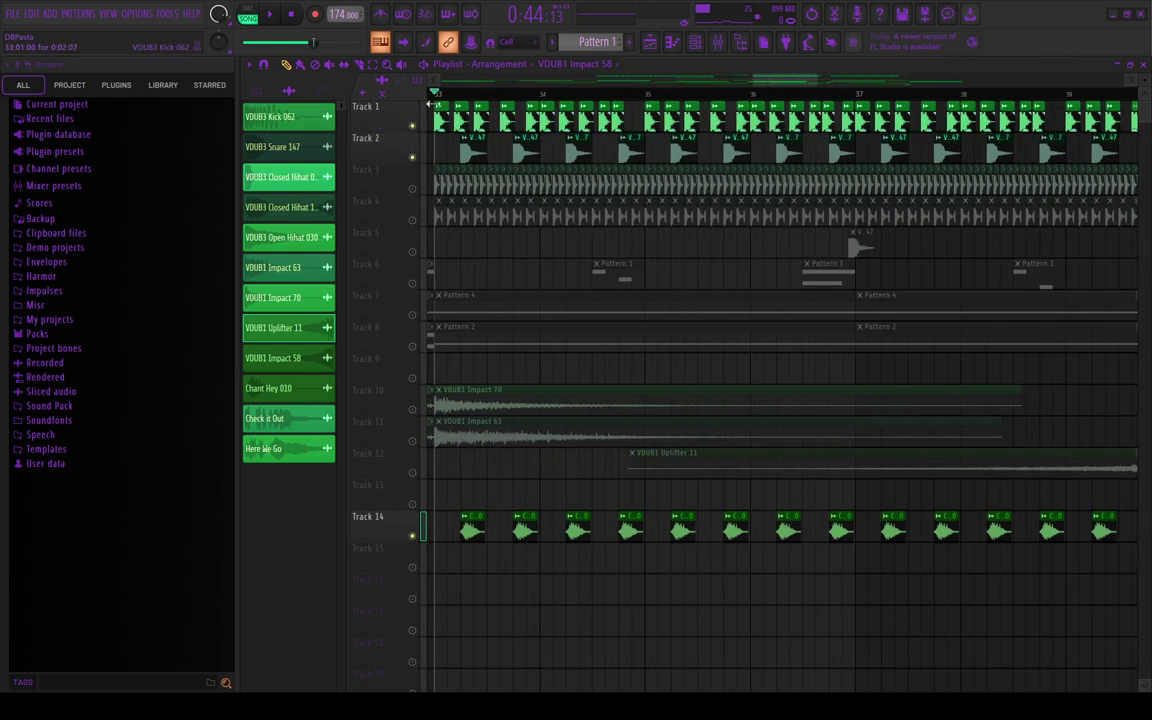
scroll(433, 103, up, 5)
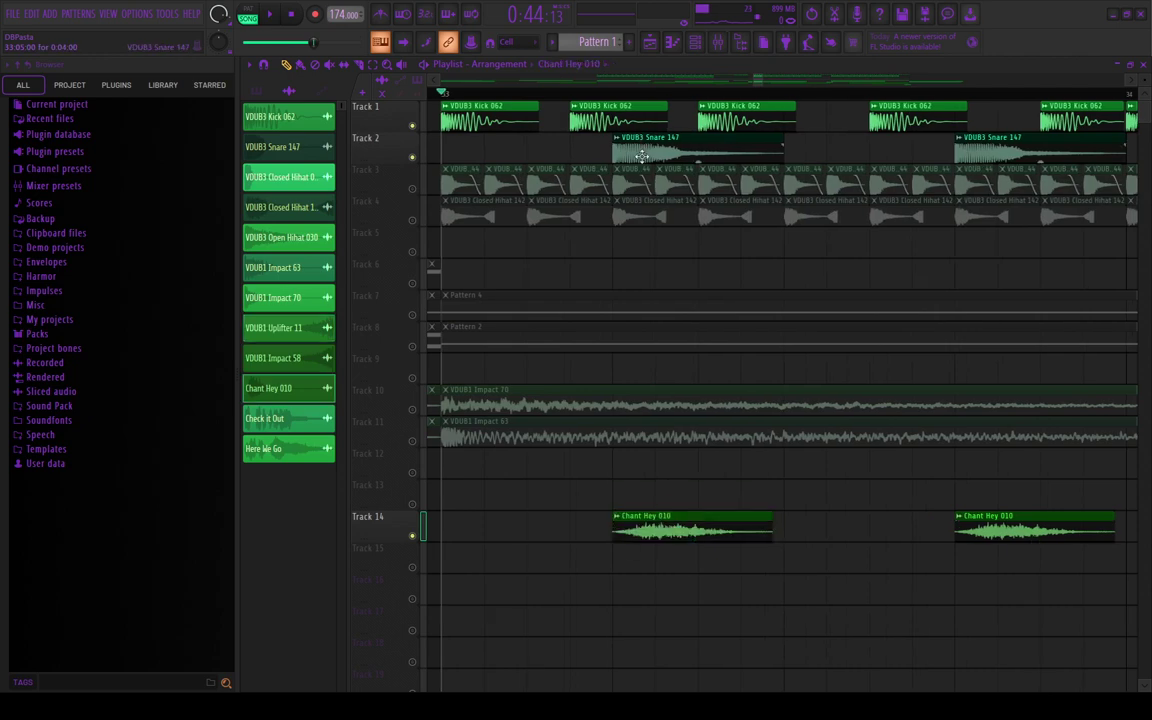
scroll(506, 149, down, 4)
Step: Play the kick, snare and chant layers from bar 33 and follow them up to bar 41
key(space)
scroll(519, 265, down, 2)
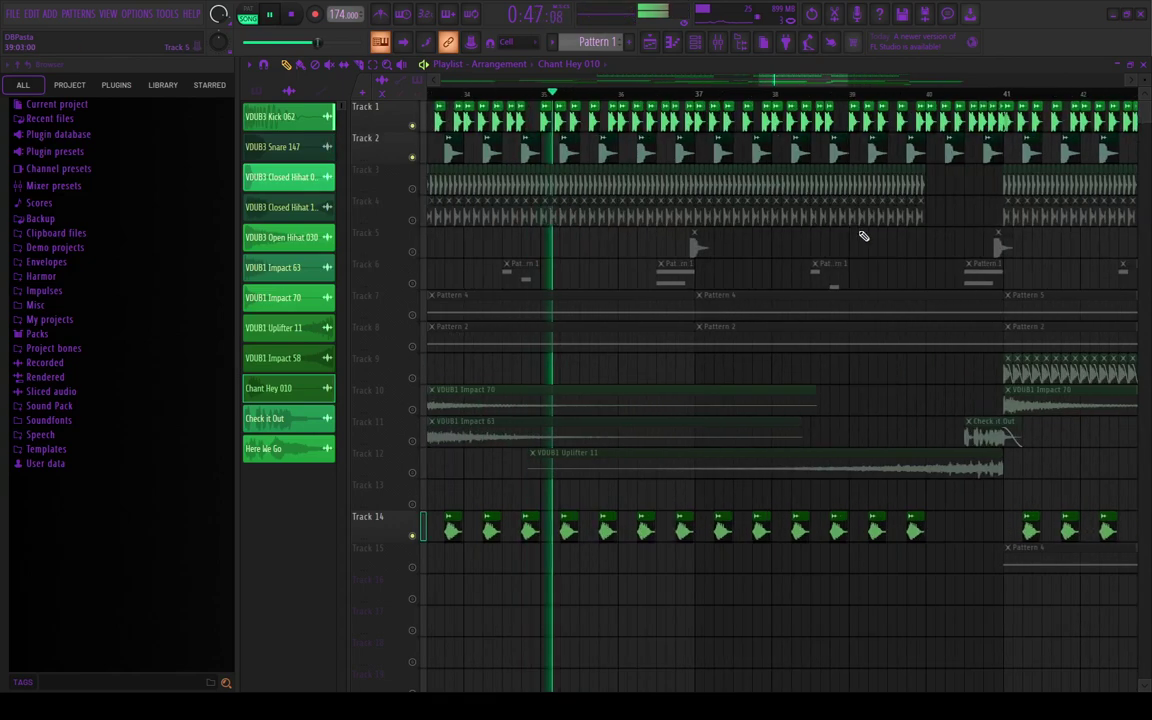
scroll(853, 281, down, 3)
scroll(905, 361, up, 1)
scroll(903, 241, up, 3)
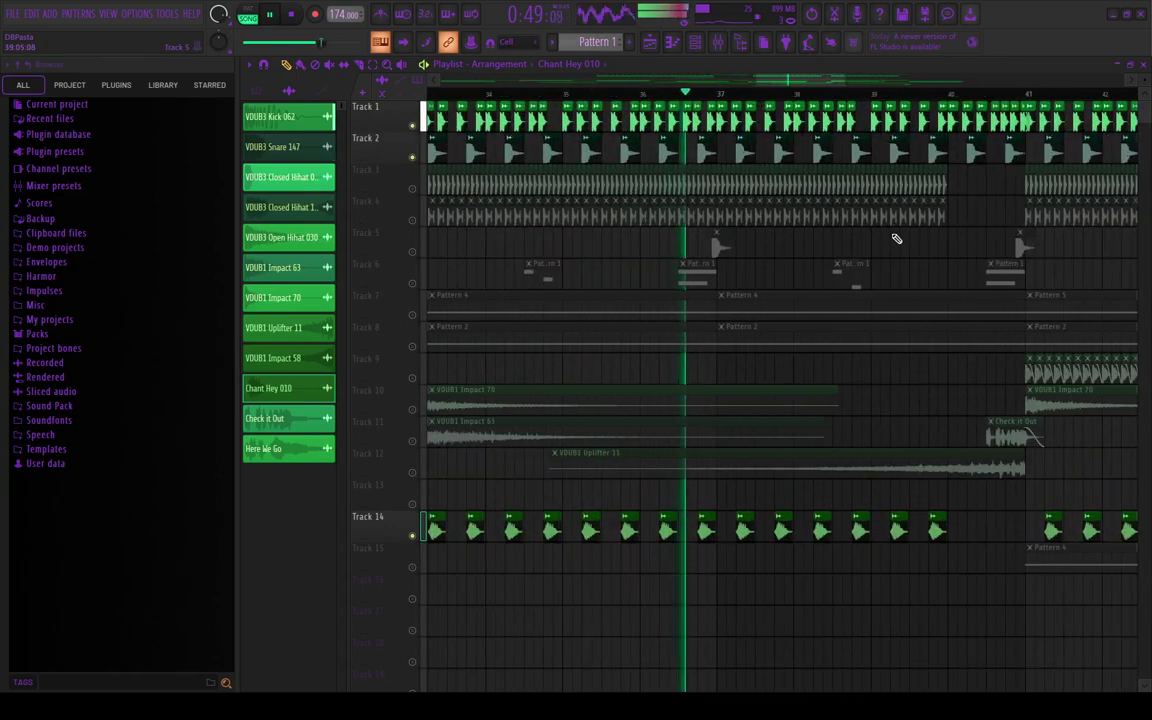
scroll(892, 242, down, 3)
scroll(592, 243, up, 3)
scroll(594, 245, down, 4)
scroll(843, 275, up, 3)
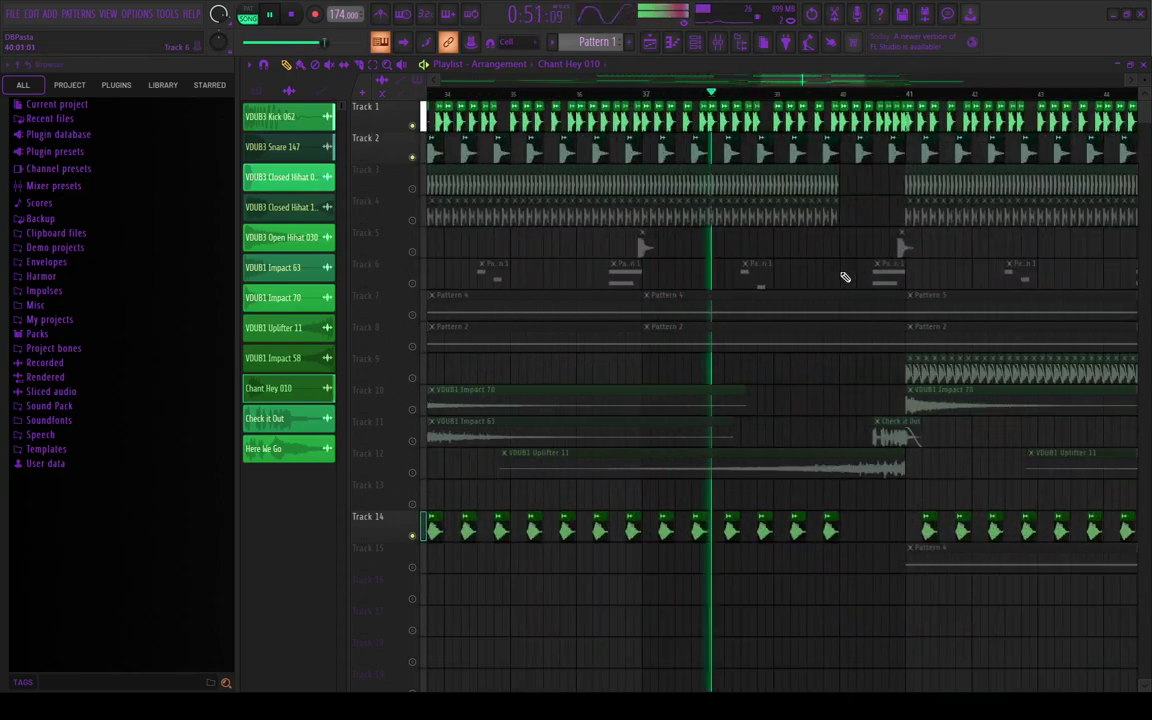
scroll(750, 272, down, 2)
scroll(600, 260, up, 2)
scroll(570, 230, up, 1)
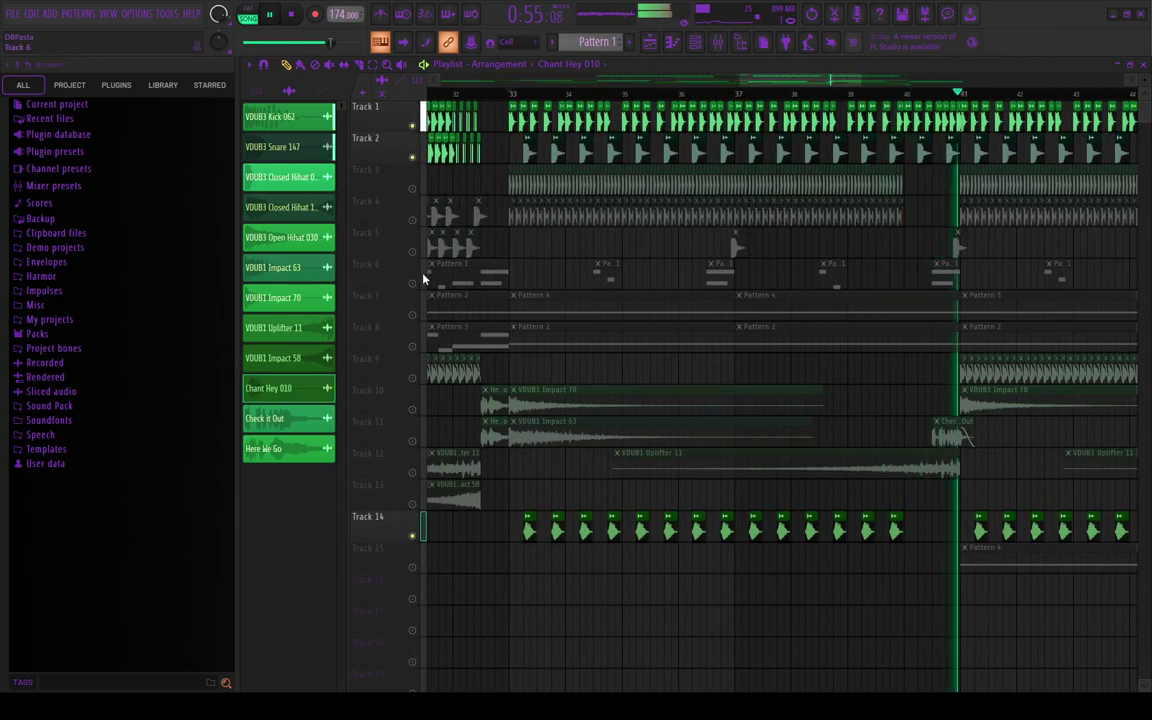
Step: Unmute Tracks 3, 4 and 5 and stop playback to return to bar 33
click(412, 188)
click(412, 219)
key(space)
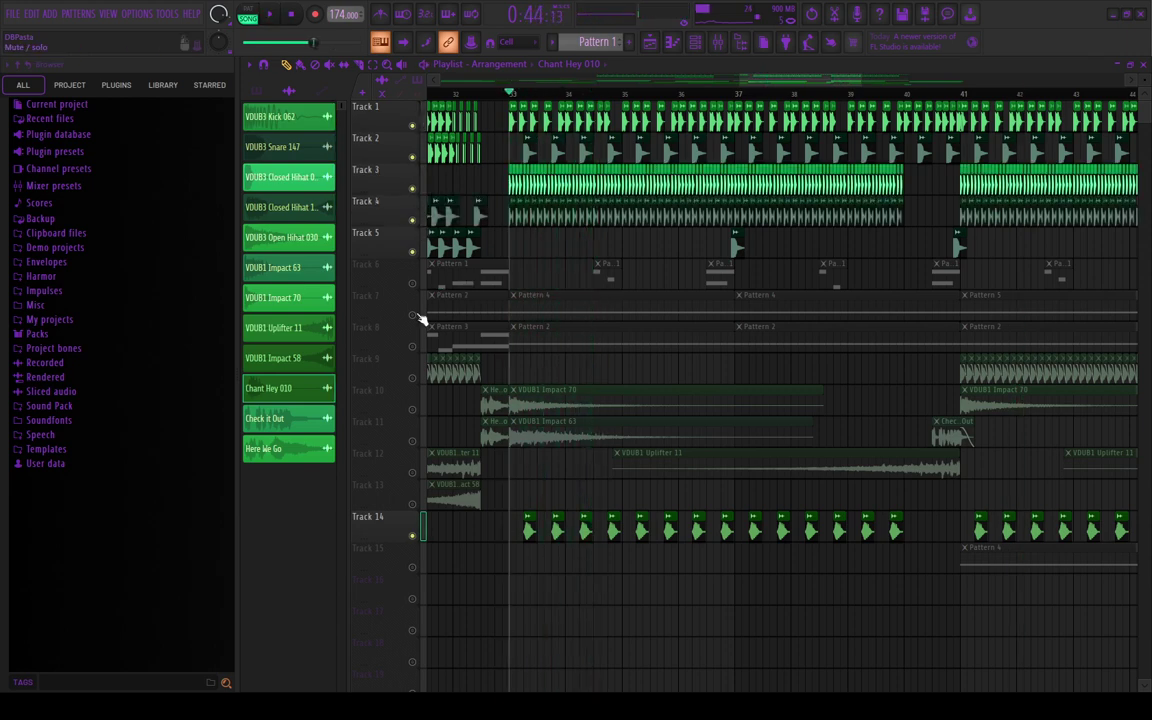
Step: Play from bar 33 with Track 8 unmuted and bring in the impact and riser layers on Tracks 10 to 13
click(412, 346)
click(412, 409)
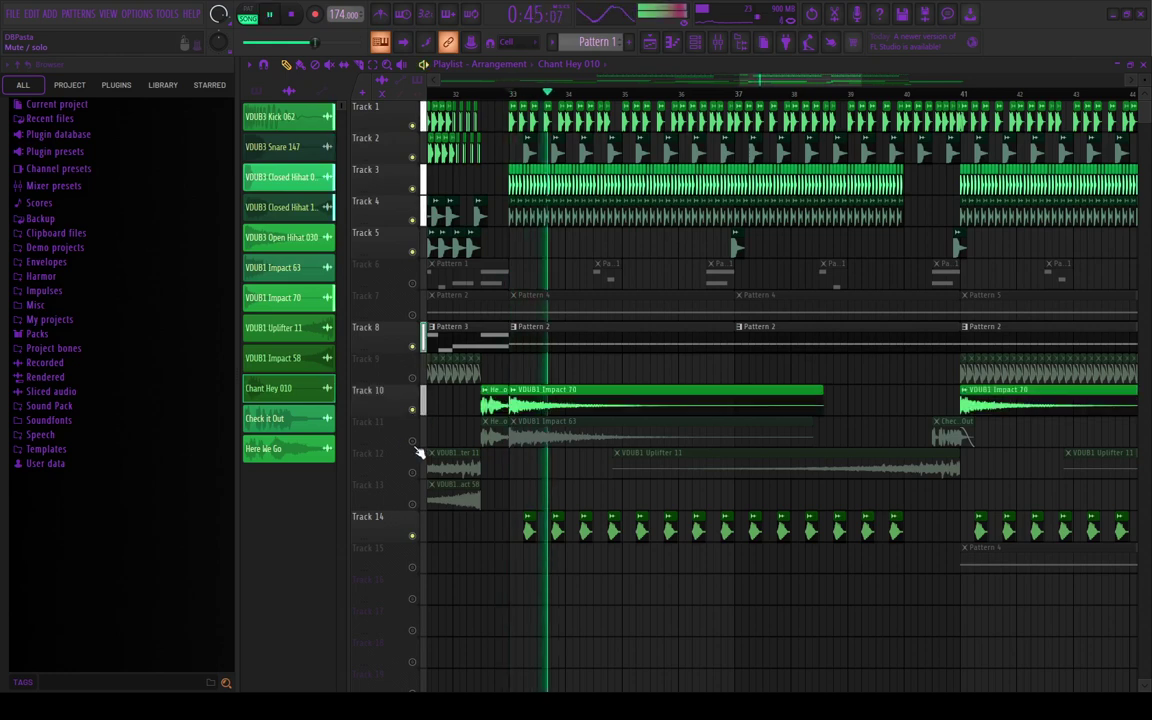
click(412, 441)
click(412, 473)
click(412, 504)
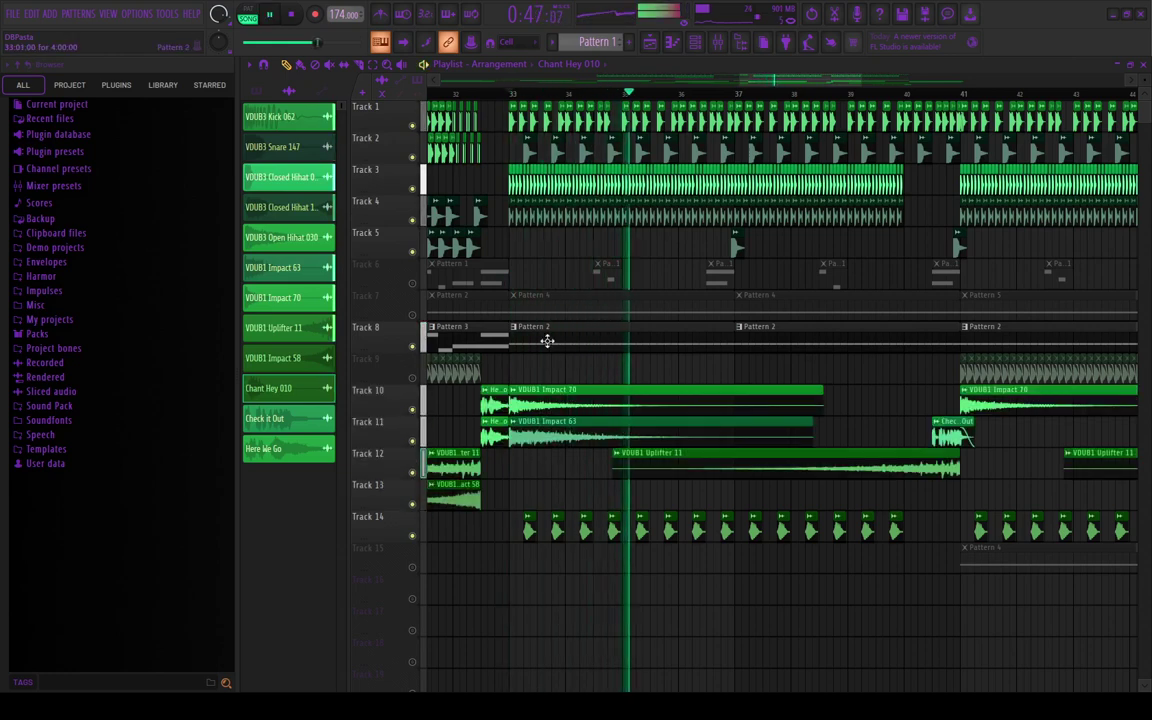
Step: Unmute Tracks 7 and 6 during playback and follow the fuller second drop toward bar 41
scroll(545, 339, up, 1)
click(412, 312)
scroll(409, 301, down, 2)
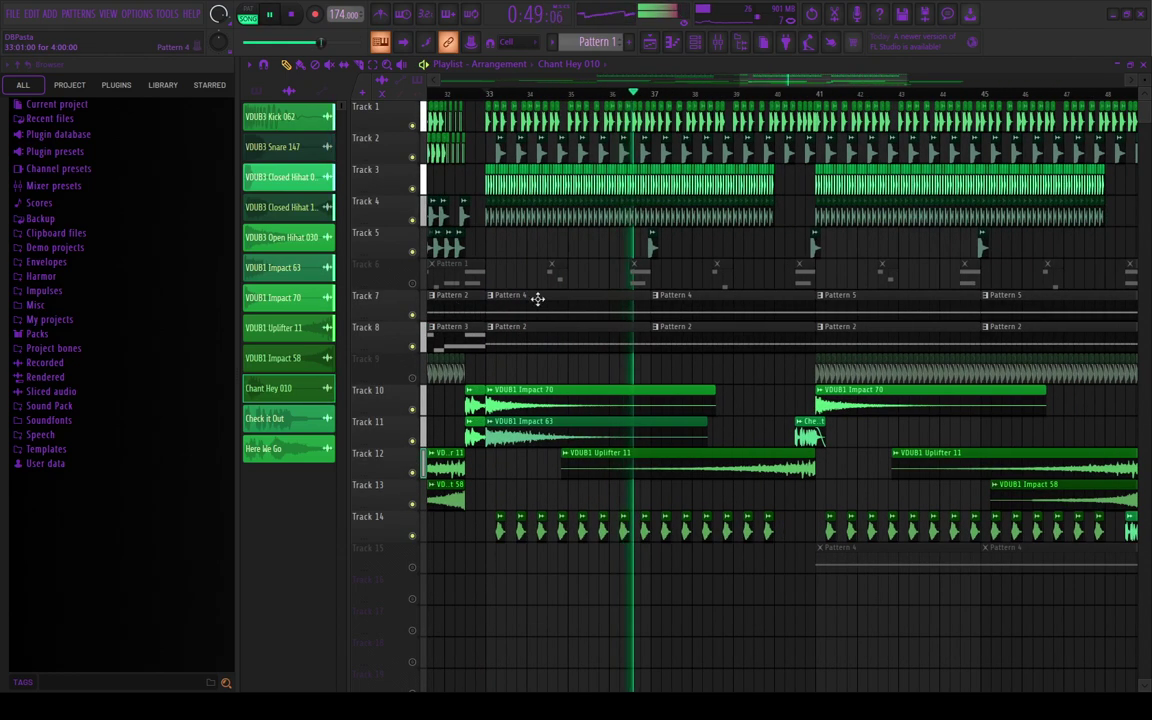
click(412, 283)
scroll(630, 276, up, 2)
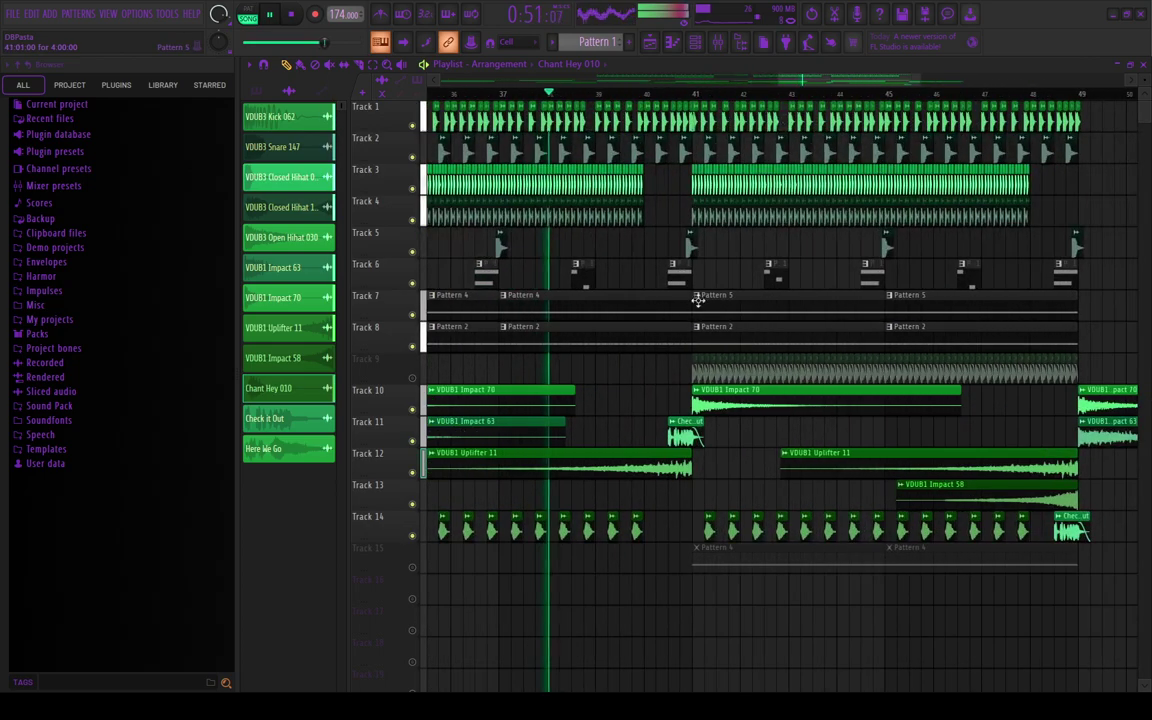
Step: Follow the second drop past bar 41 and unmute Track 15 during playback
scroll(638, 309, down, 2)
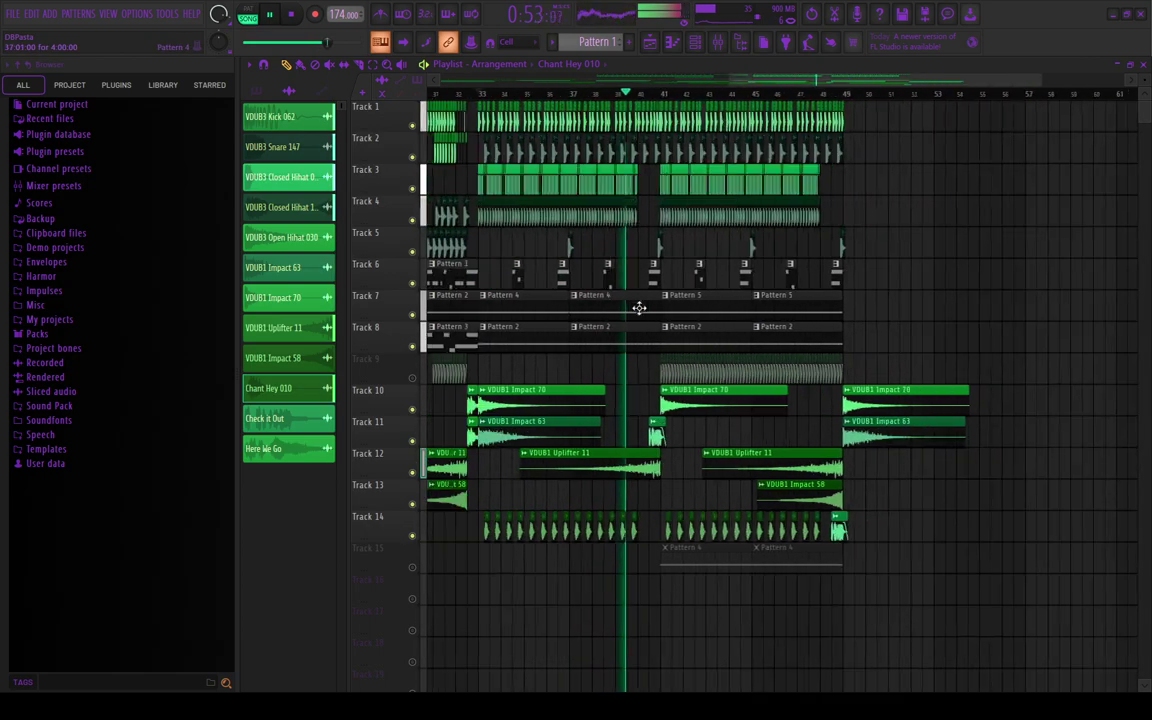
scroll(714, 315, up, 3)
scroll(714, 315, down, 4)
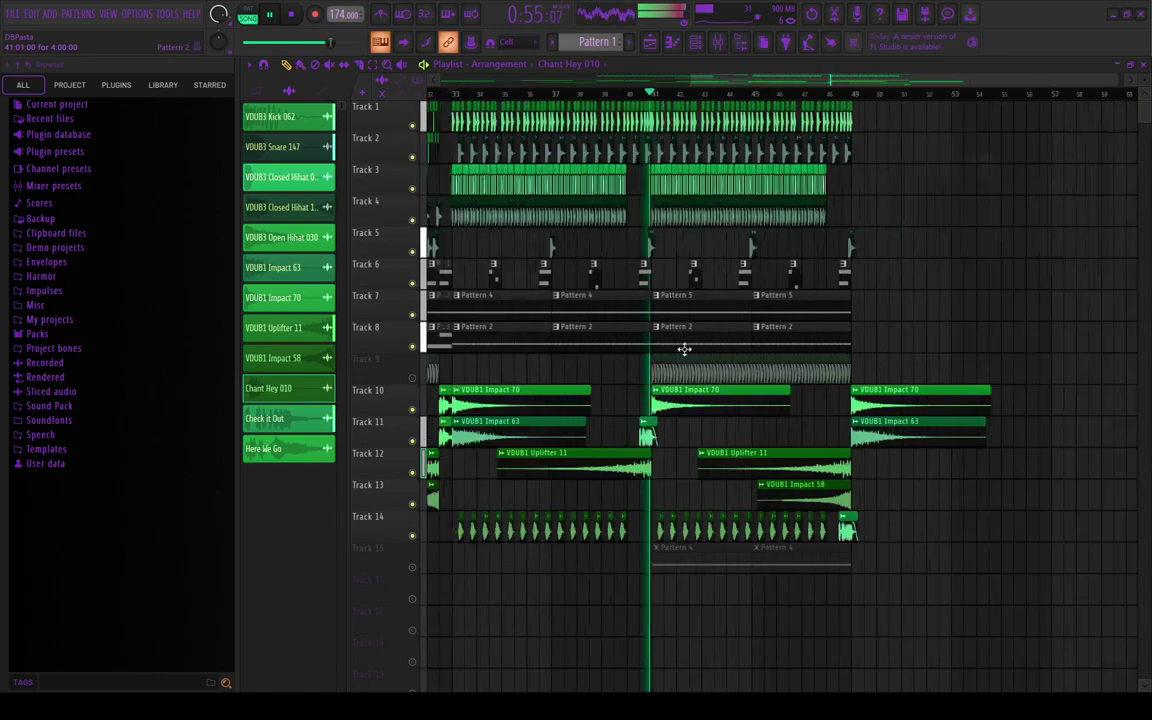
scroll(752, 322, up, 2)
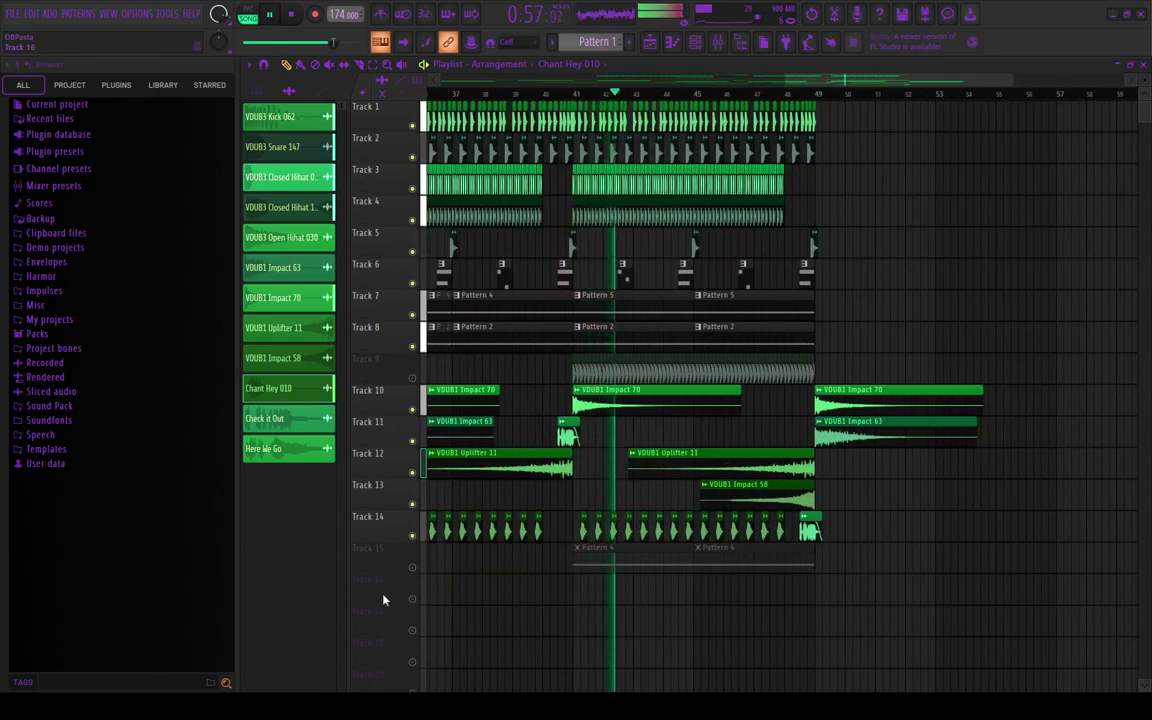
click(417, 569)
scroll(908, 535, up, 2)
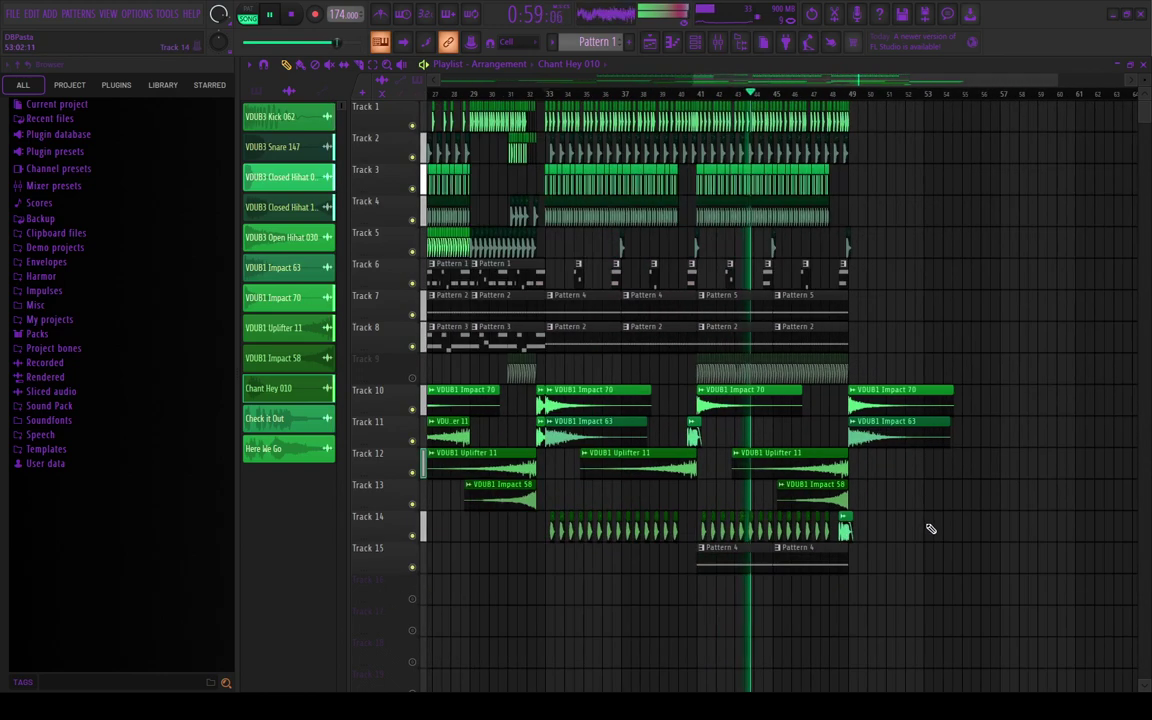
Step: Follow the second drop to its end at bar 49, stop playback and unmute Track 9
scroll(921, 531, down, 2)
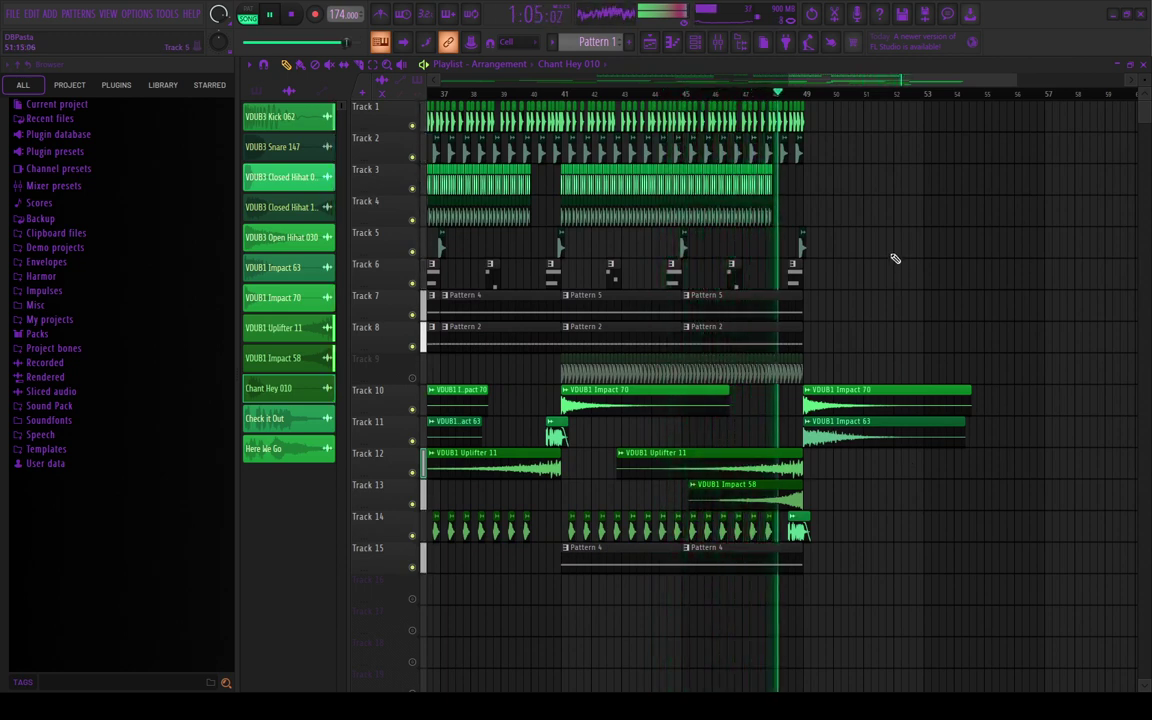
scroll(930, 256, down, 5)
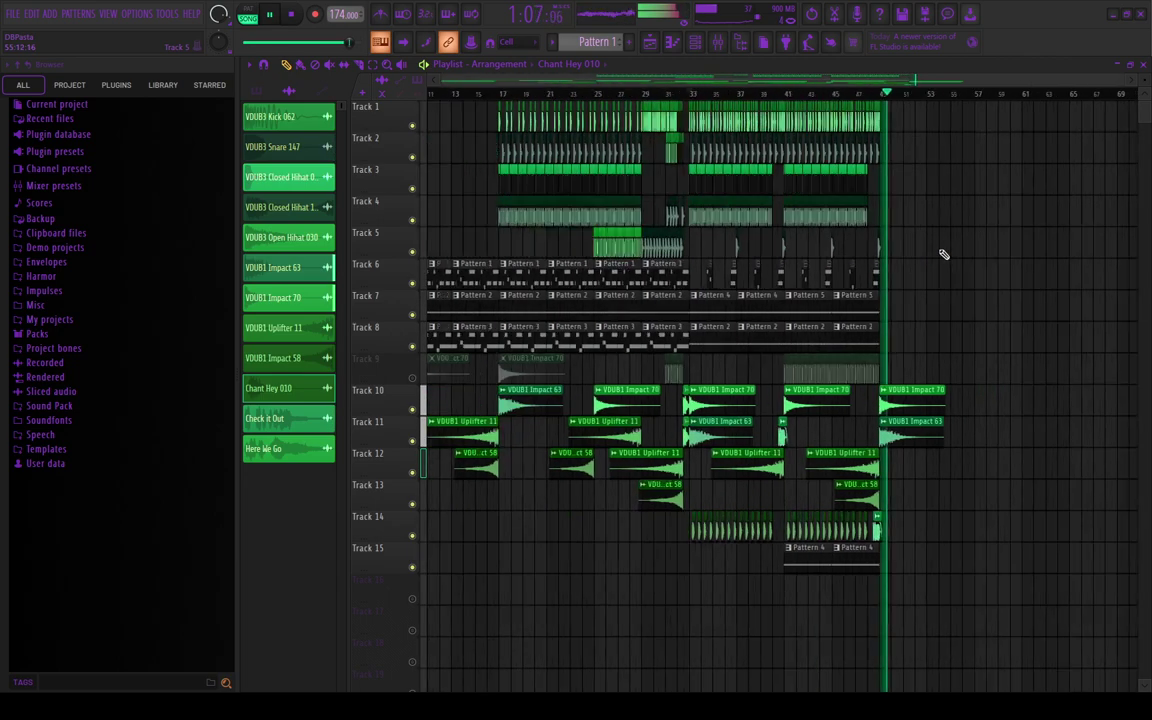
key(space)
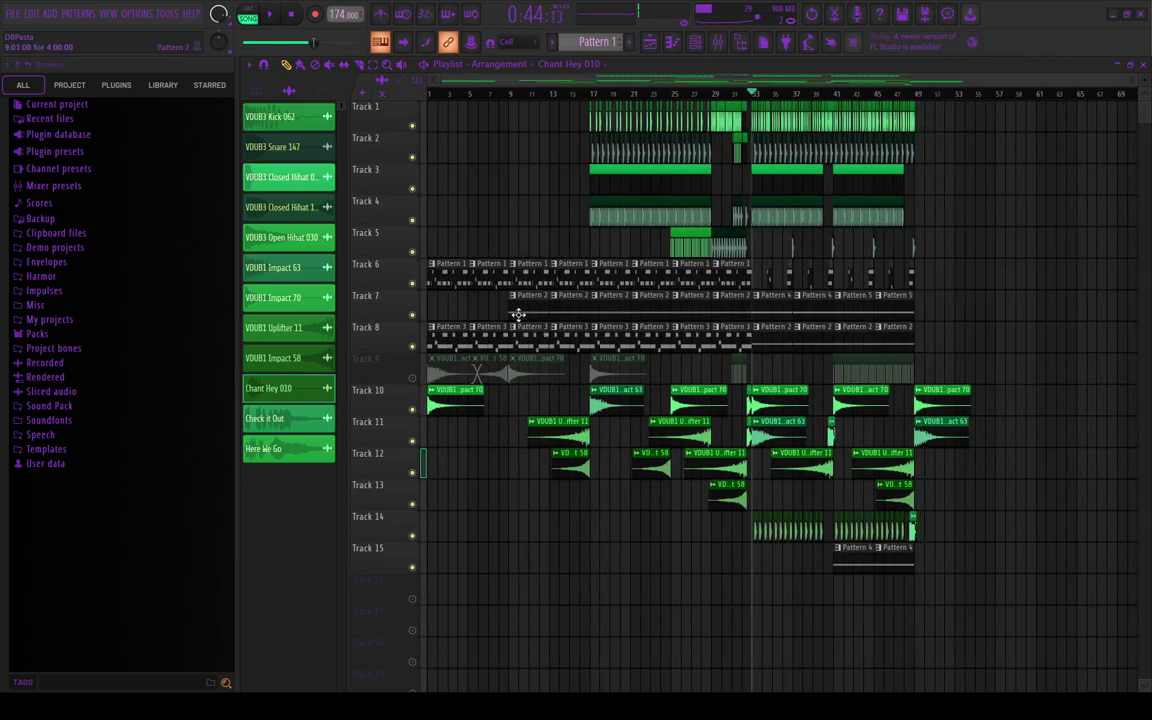
click(412, 377)
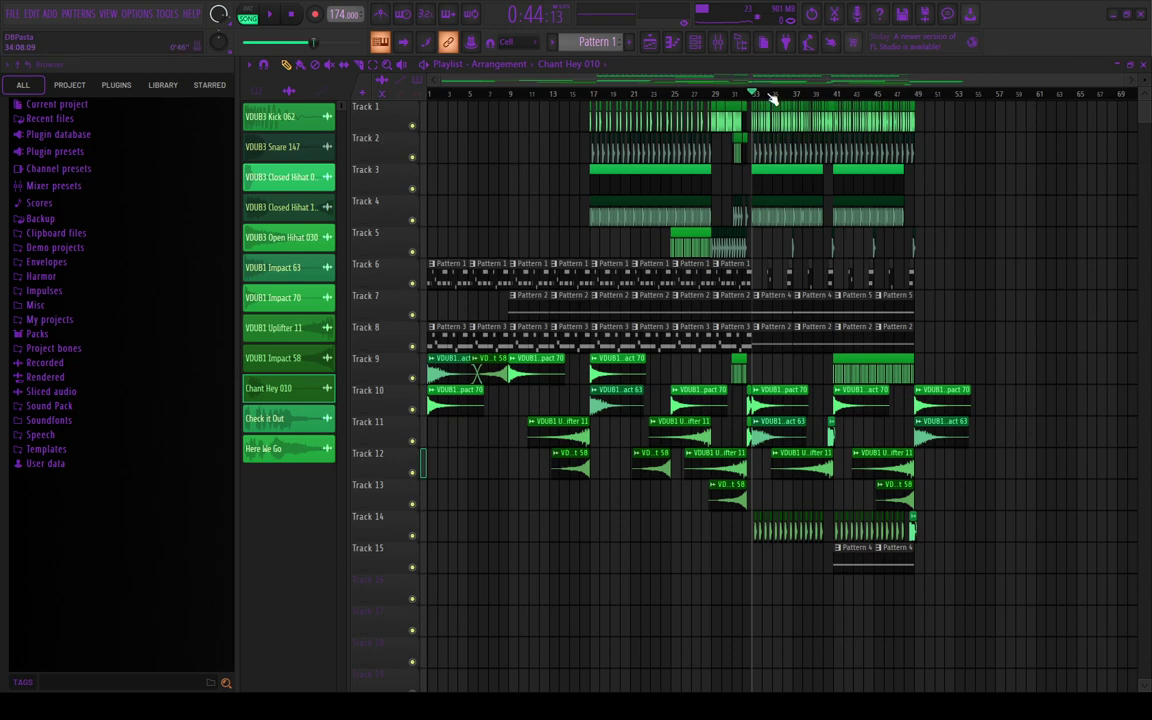
Step: Move the playhead across the arrangement from bar 52 to bar 17, up to bar 44 and back to bar 26 to compare sections
click(883, 93)
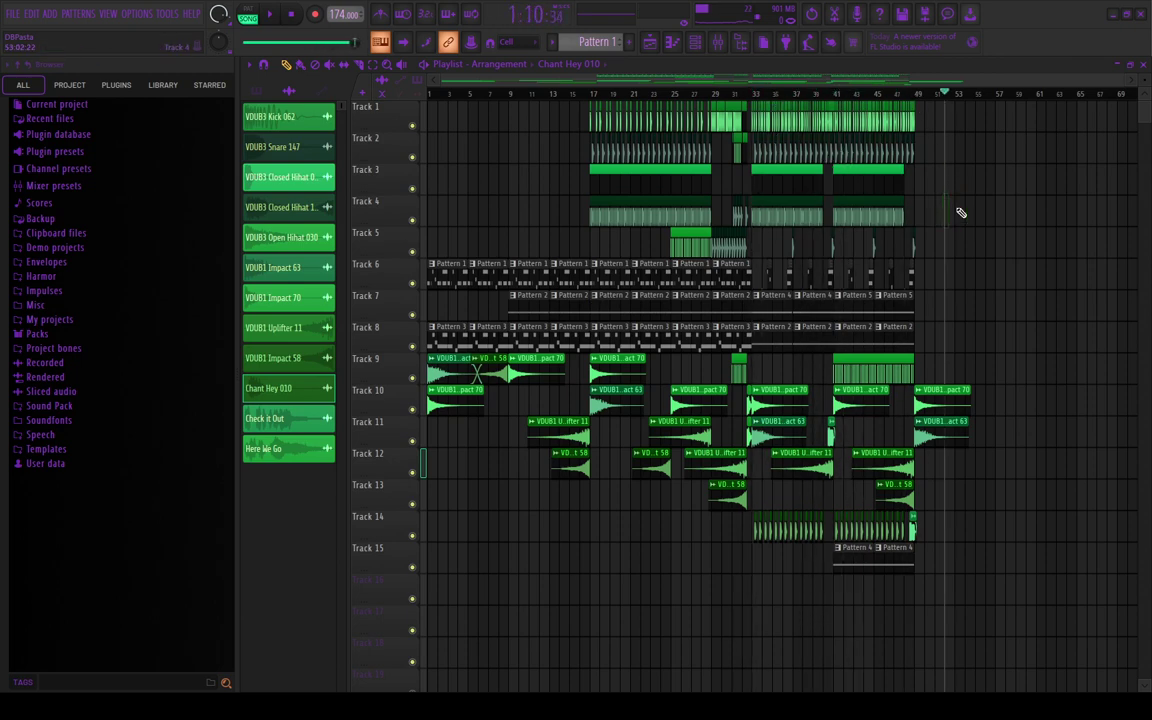
drag(972, 80, 790, 184)
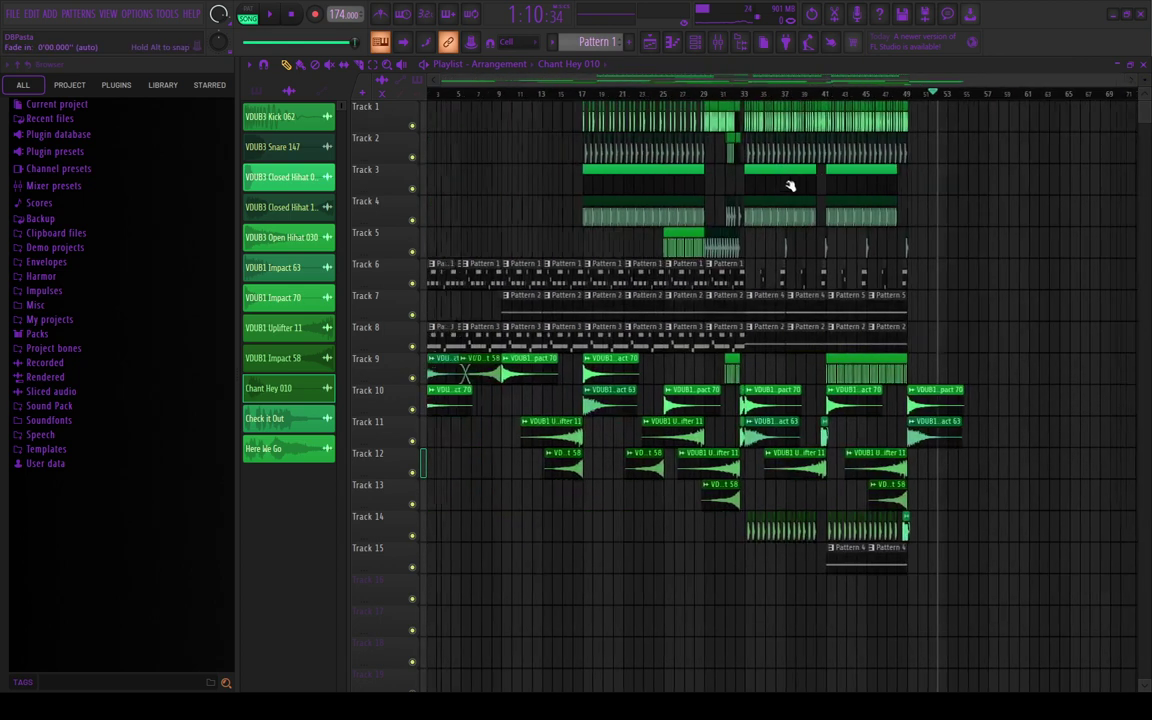
click(592, 94)
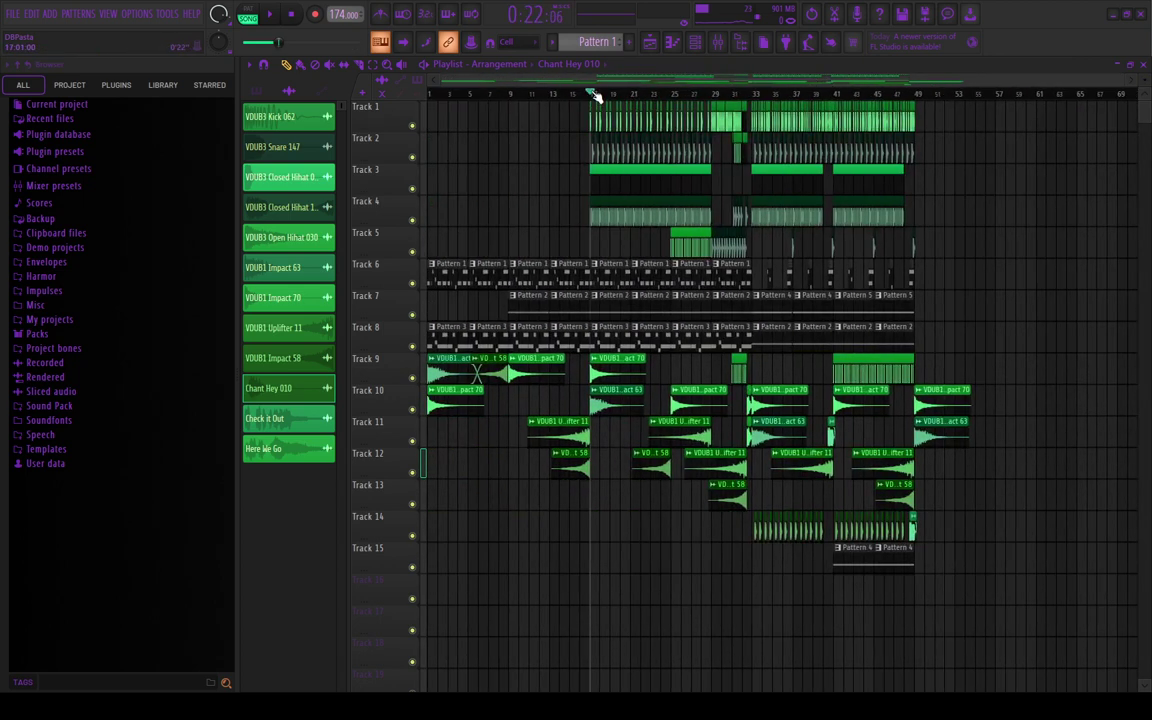
click(600, 95)
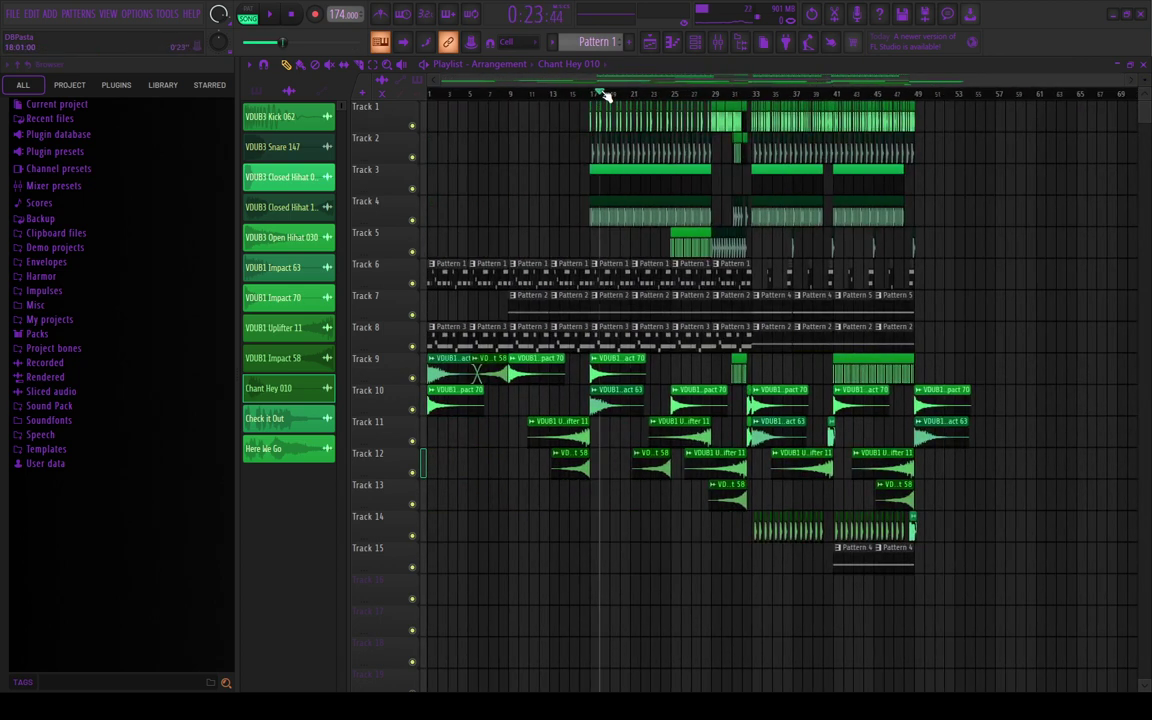
drag(604, 94, 871, 128)
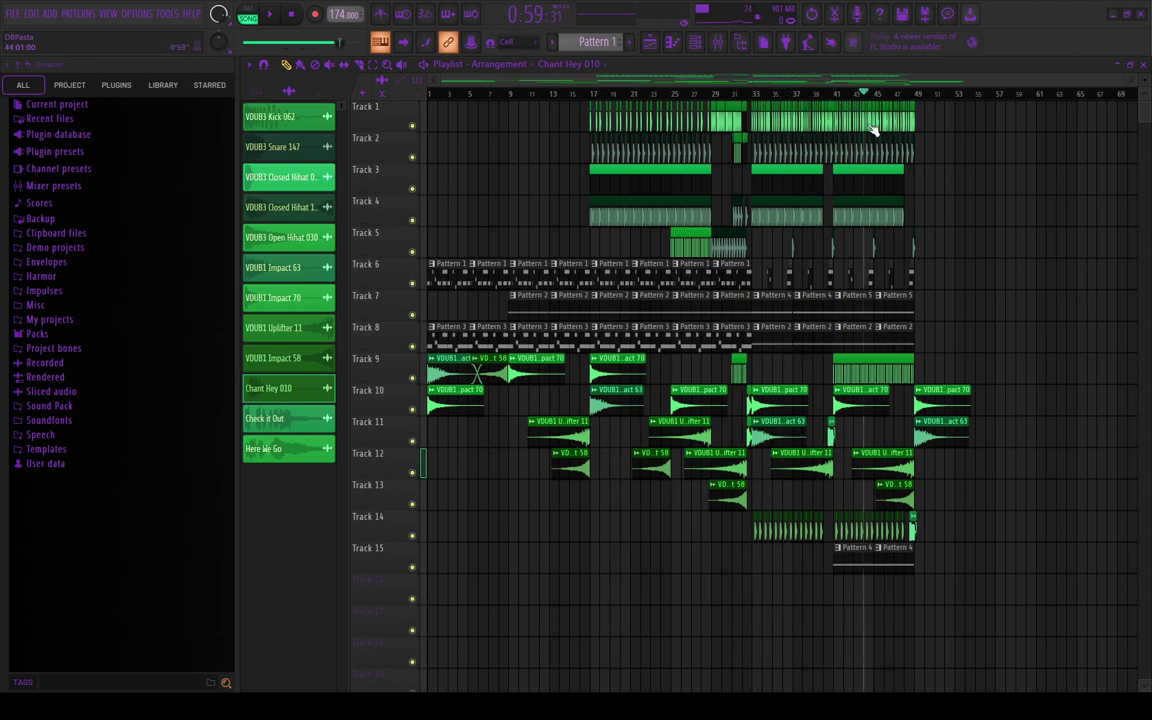
drag(802, 165, 690, 320)
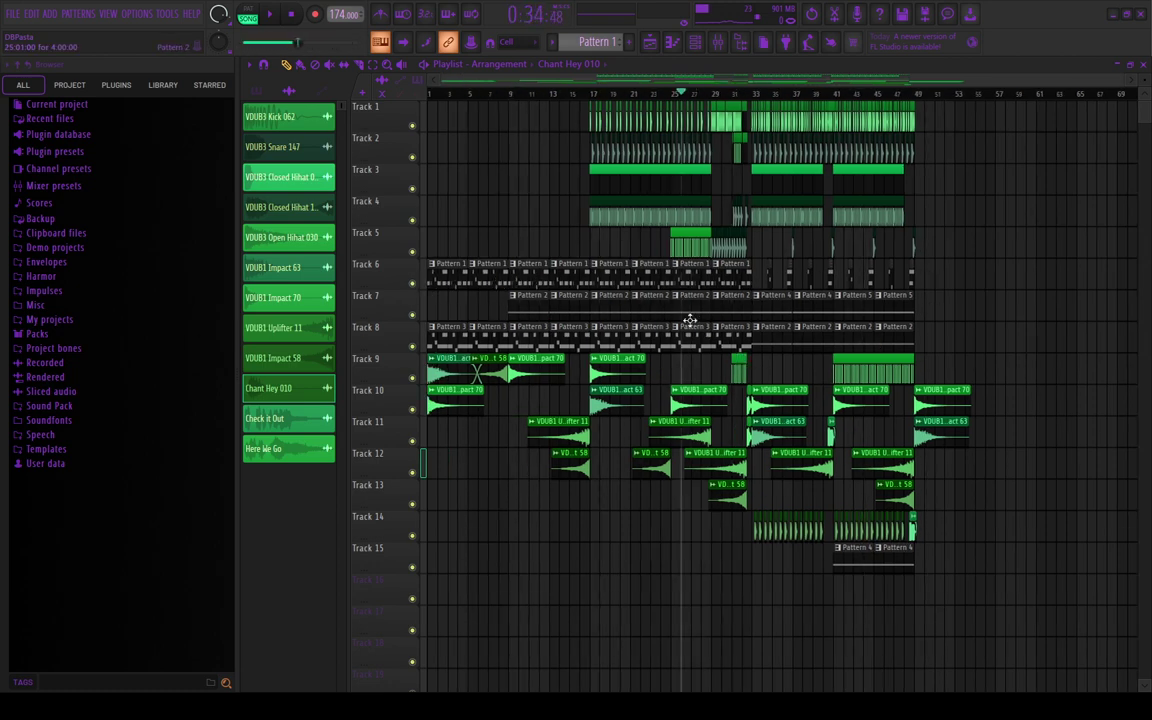
Step: Solo Track 1 and unmute Tracks 2 to 5 to isolate the first drop's drum layers
scroll(608, 253, up, 6)
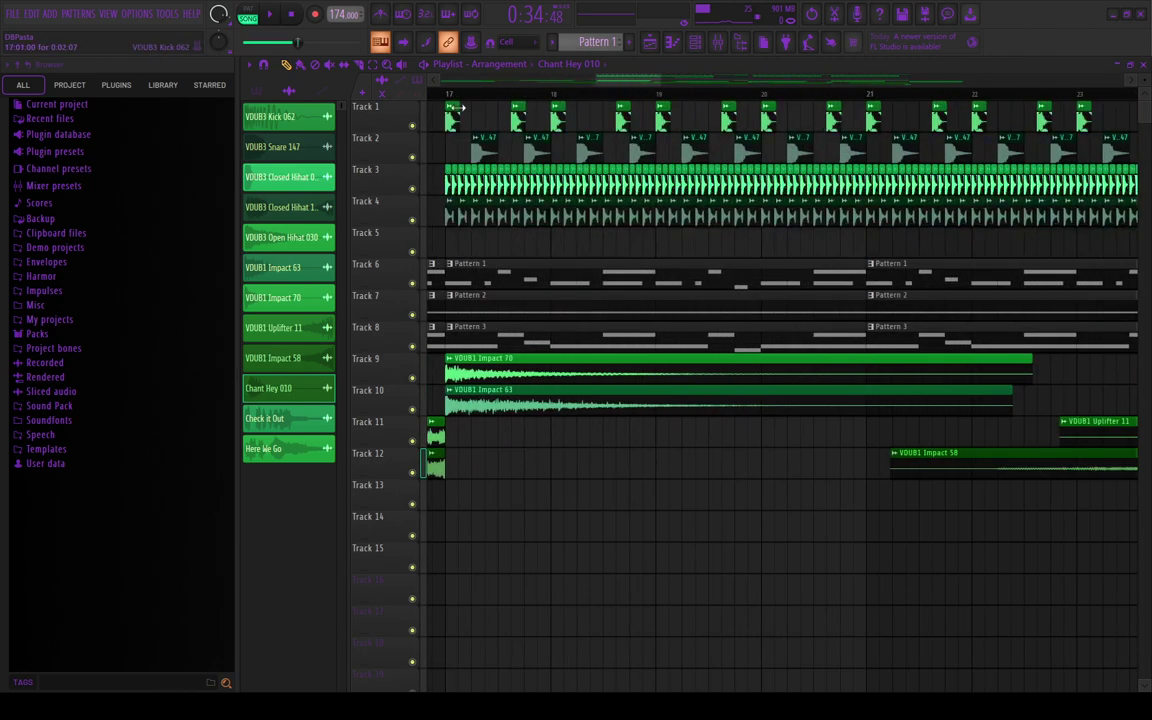
right_click(413, 127)
click(413, 158)
click(413, 190)
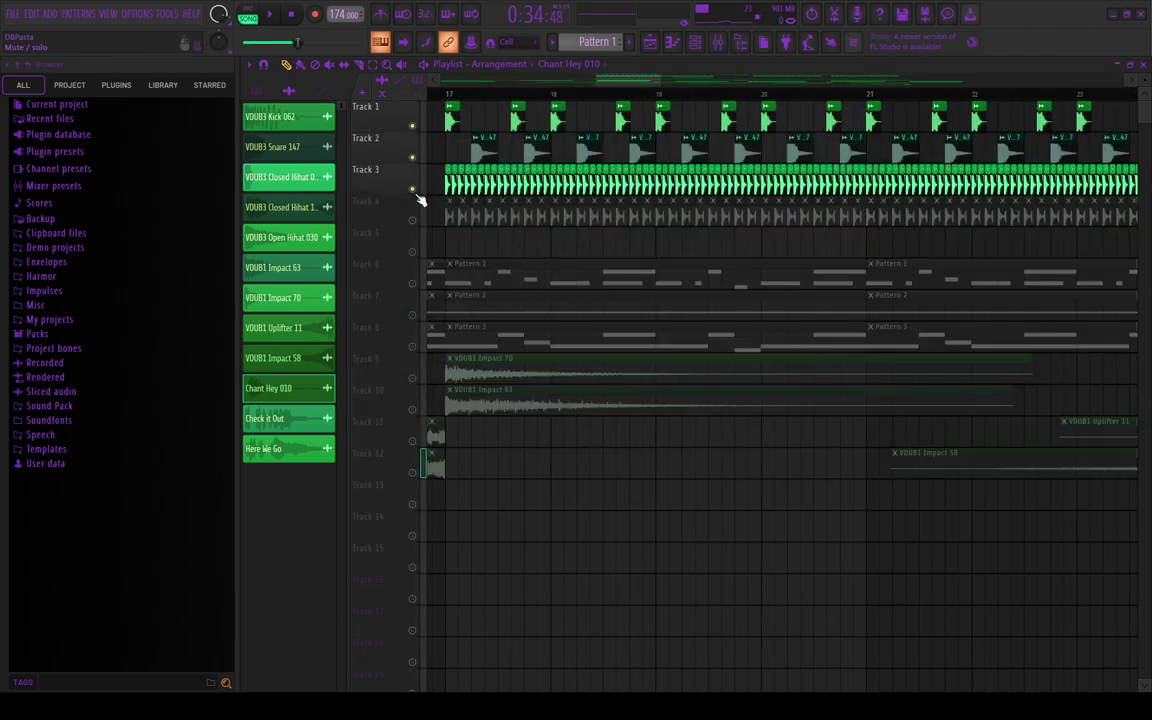
click(413, 221)
scroll(485, 267, down, 3)
ctrl+scroll(560, 267, up, 2)
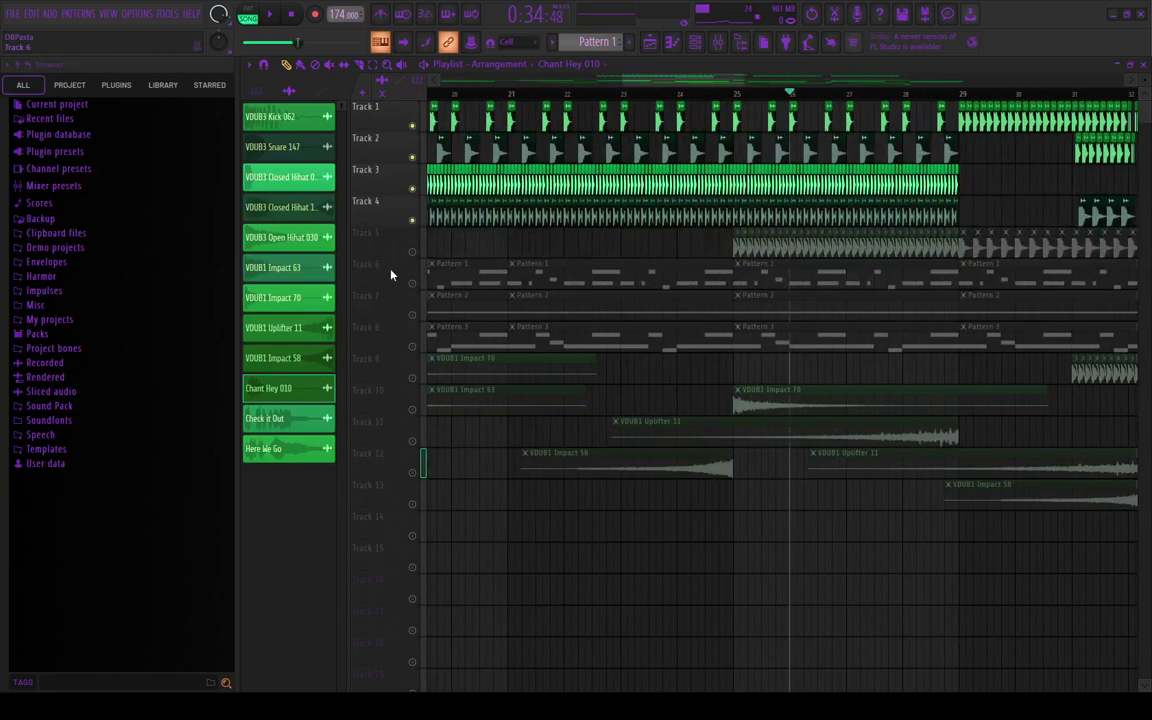
click(413, 252)
Step: Play the isolated drum layers from bar 25, listen for the added open hi-hats and stop playback
ctrl+scroll(570, 93, up, 2)
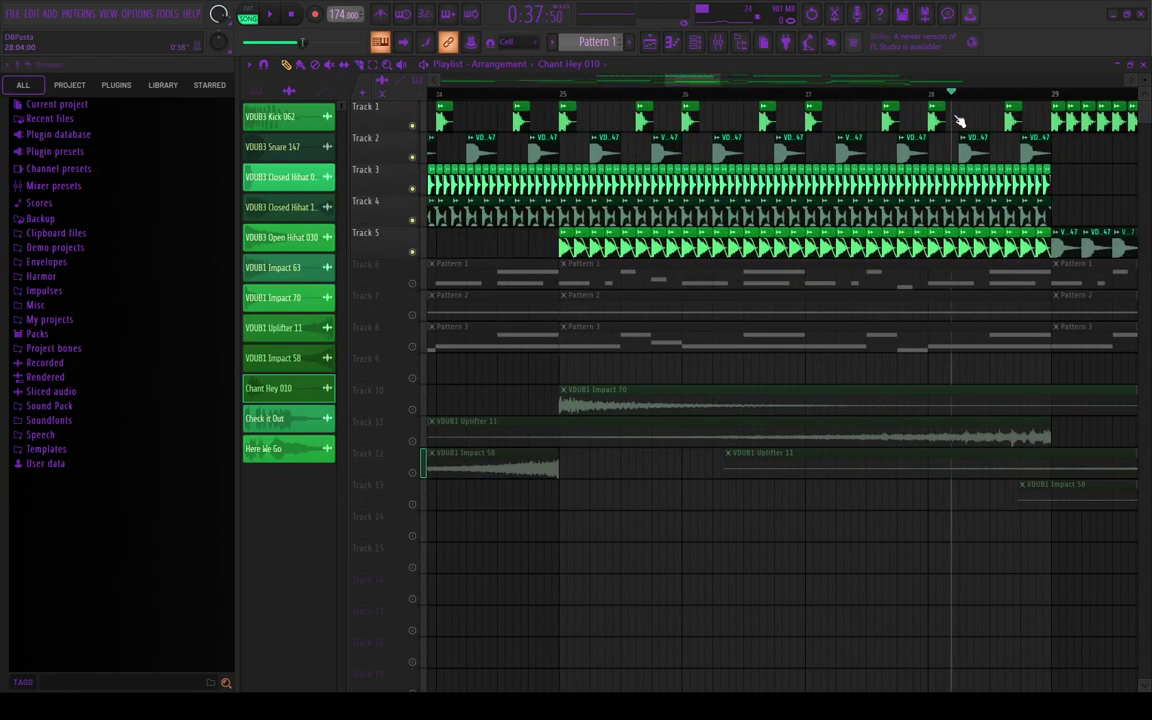
drag(604, 145, 567, 143)
ctrl+scroll(661, 196, down, 3)
ctrl+scroll(735, 211, up, 2)
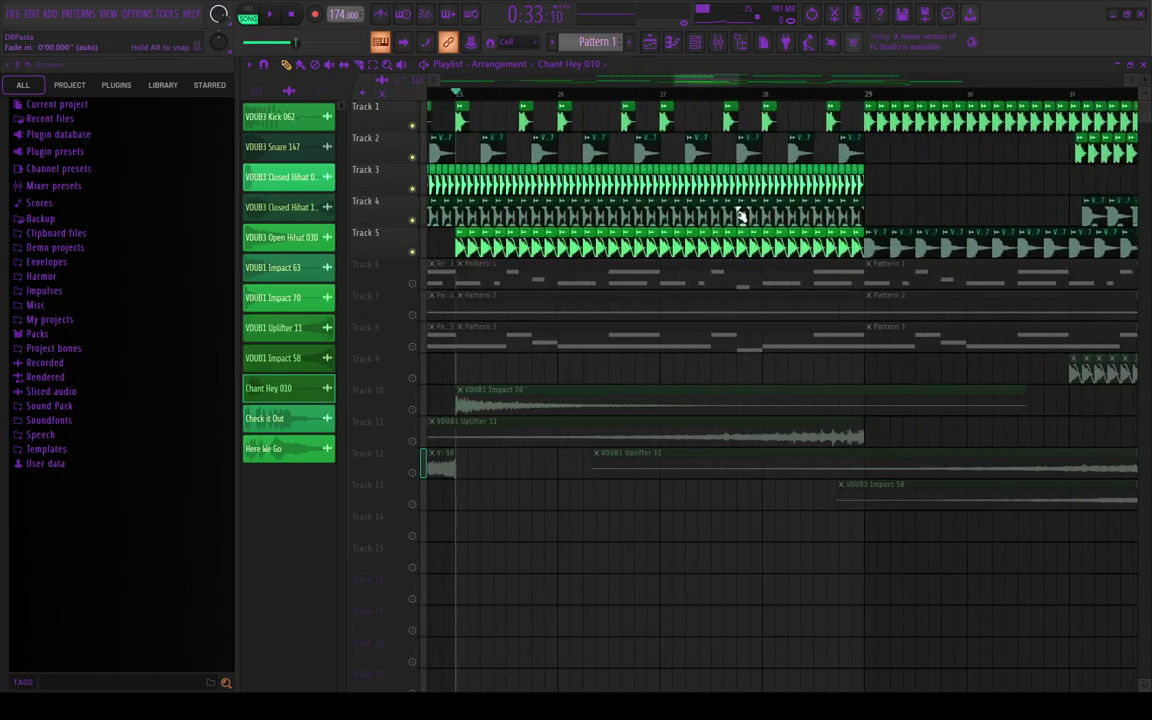
key(space)
ctrl+scroll(739, 215, down, 1)
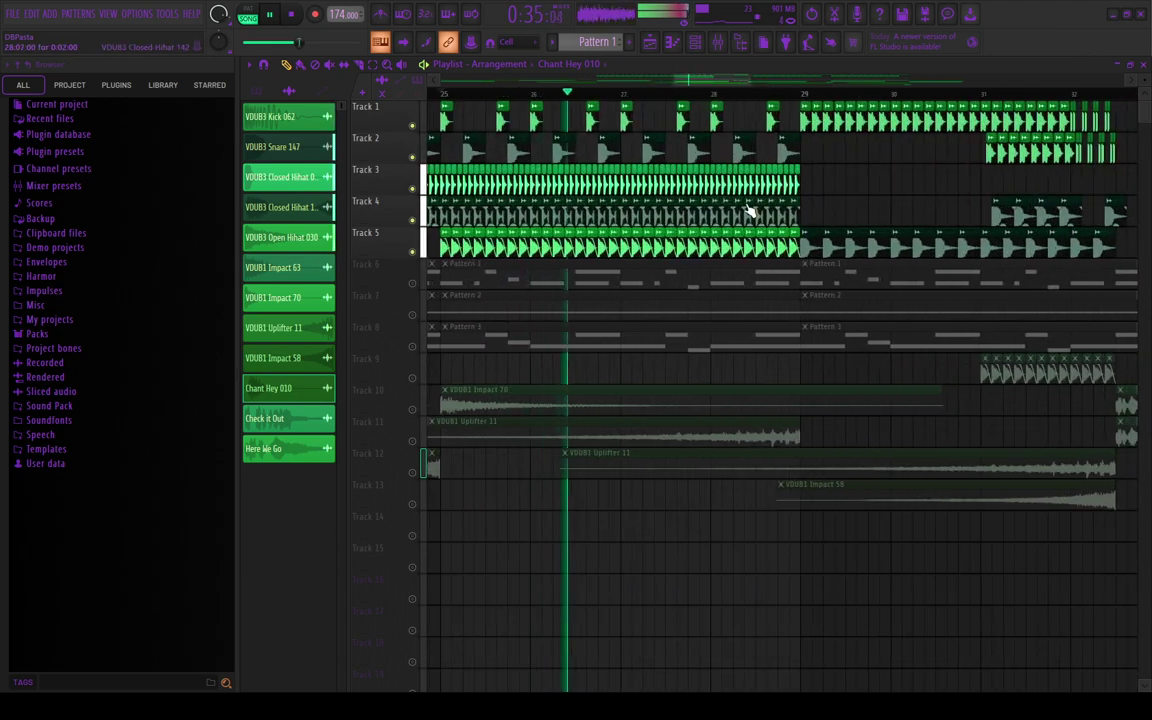
key(space)
Step: Solo Track 6 and unmute Tracks 7 and 8 to isolate the pattern layers
ctrl+scroll(745, 202, down, 4)
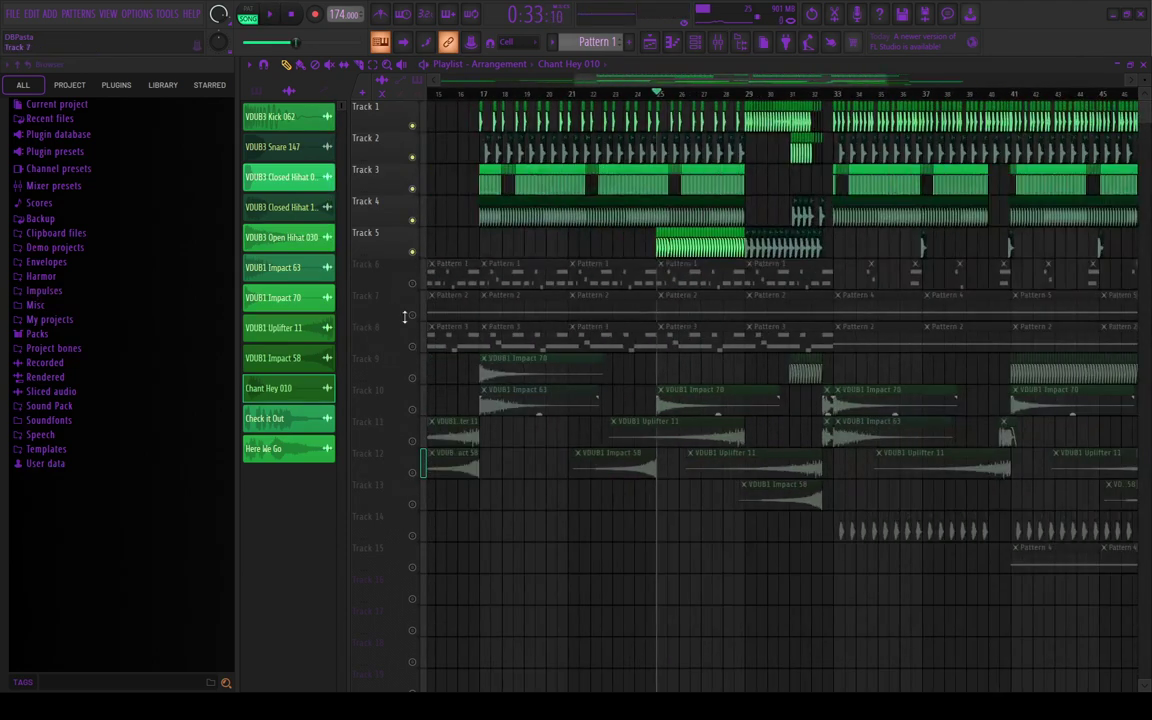
right_click(412, 315)
right_click(412, 284)
click(412, 315)
click(412, 346)
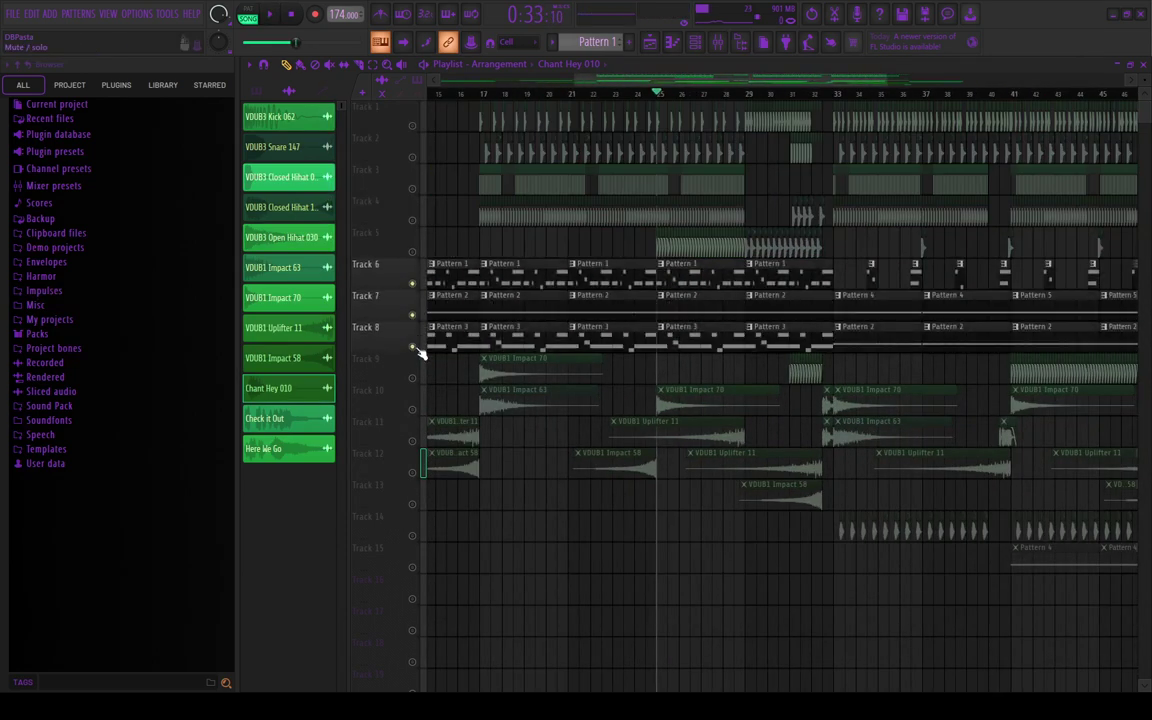
Step: Play the isolated pattern layers briefly from bar 9, where Pattern 2 enters, and stop playback
ctrl+scroll(682, 268, down, 3)
ctrl+scroll(682, 268, up, 3)
click(607, 94)
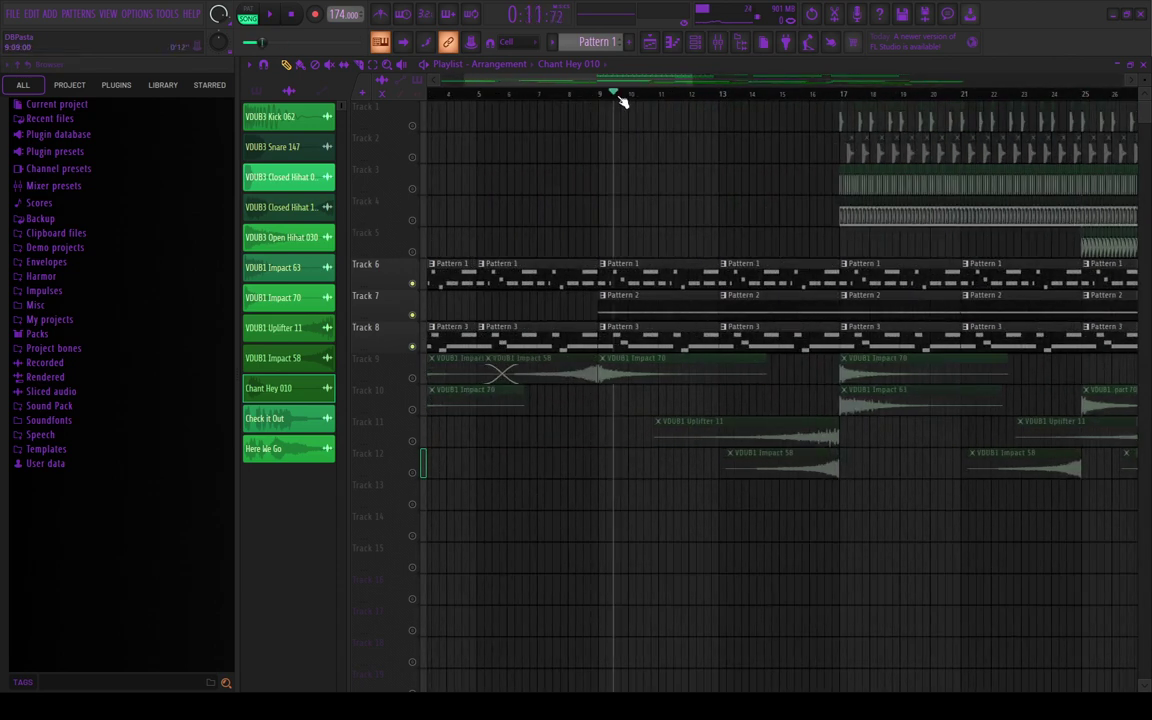
click(599, 94)
key(space)
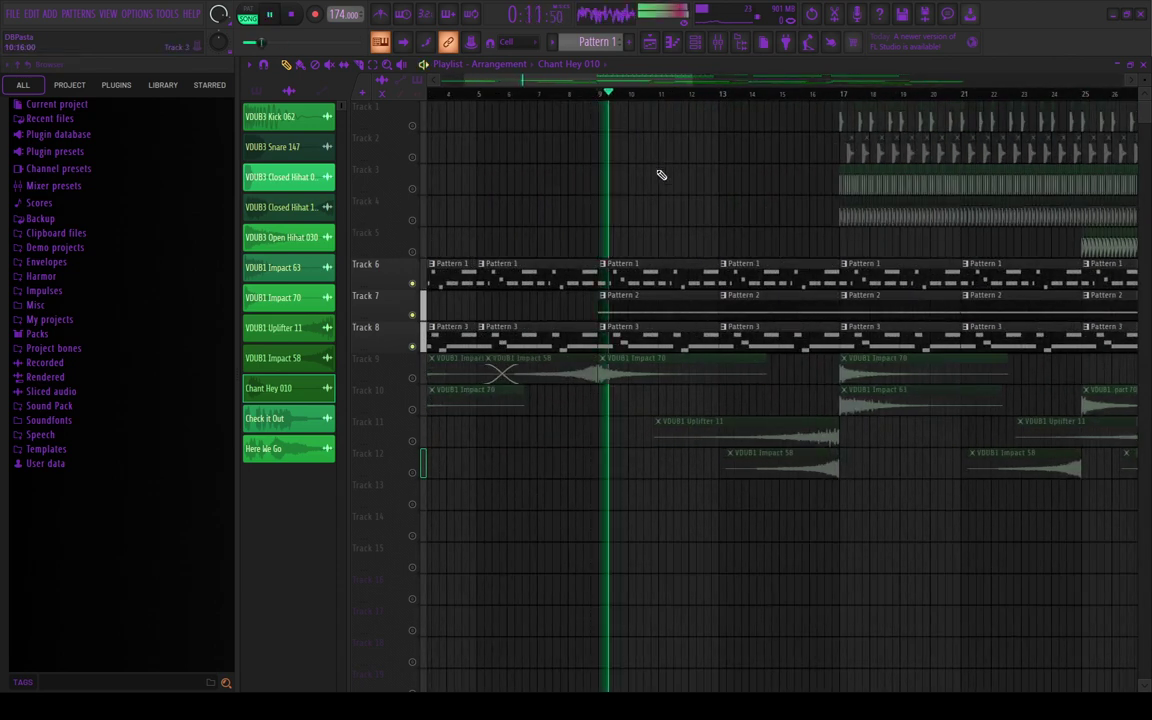
key(space)
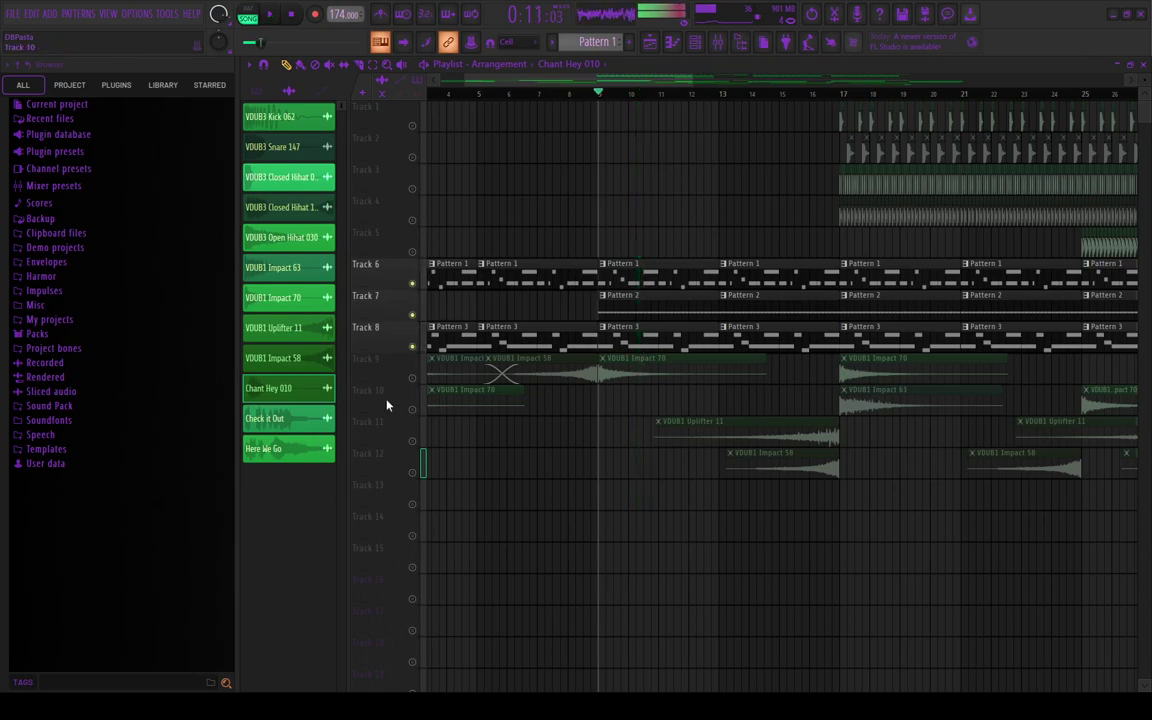
Step: Switch soloing off from Track 9 so that all tracks are active again
right_click(412, 379)
right_click(412, 379)
scroll(415, 382, down, 4)
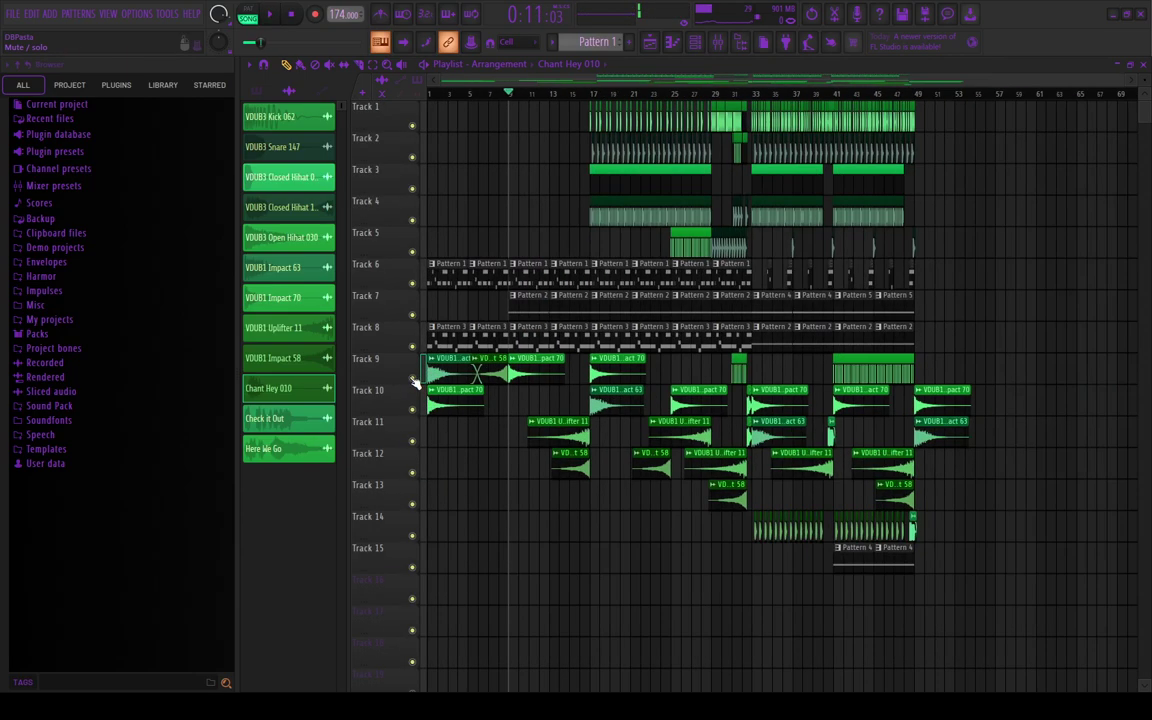
Step: Play the full build-up before the second drop and stop at the Here We Go vocal in bar 32
scroll(754, 301, up, 8)
scroll(553, 94, down, 4)
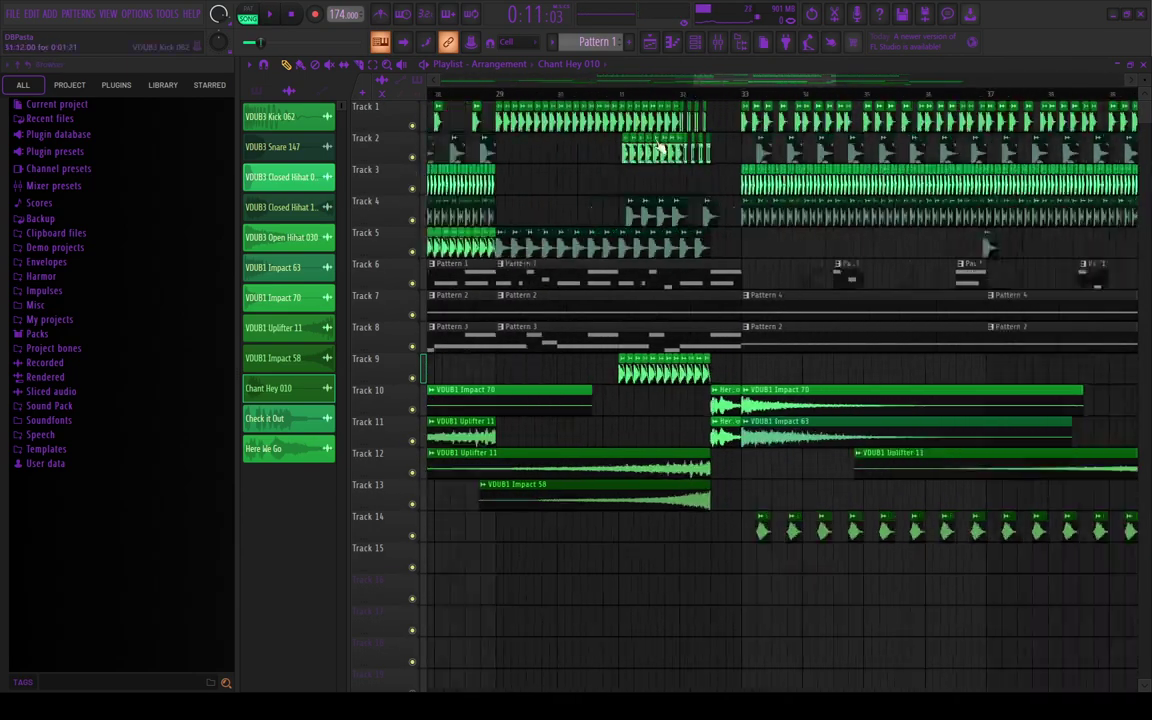
key(space)
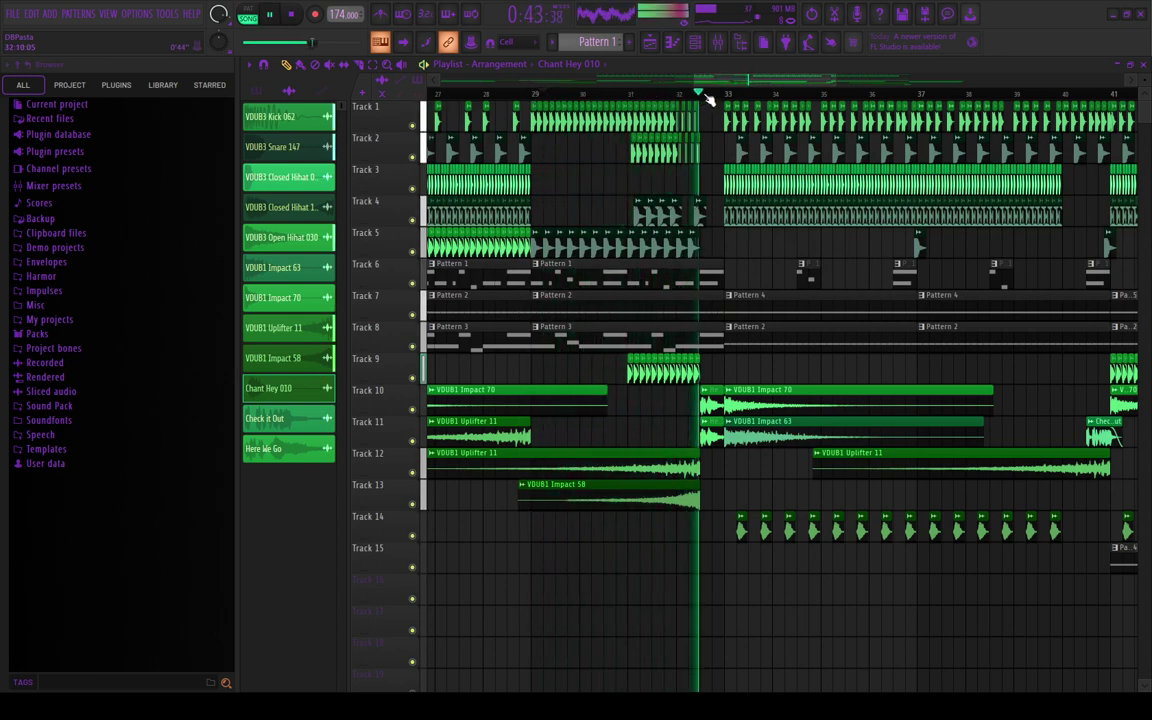
key(space)
Step: Move the playhead back and forth over the gap in the drums between bar 32 and the drop at bar 33
scroll(806, 360, up, 1)
scroll(790, 345, up, 3)
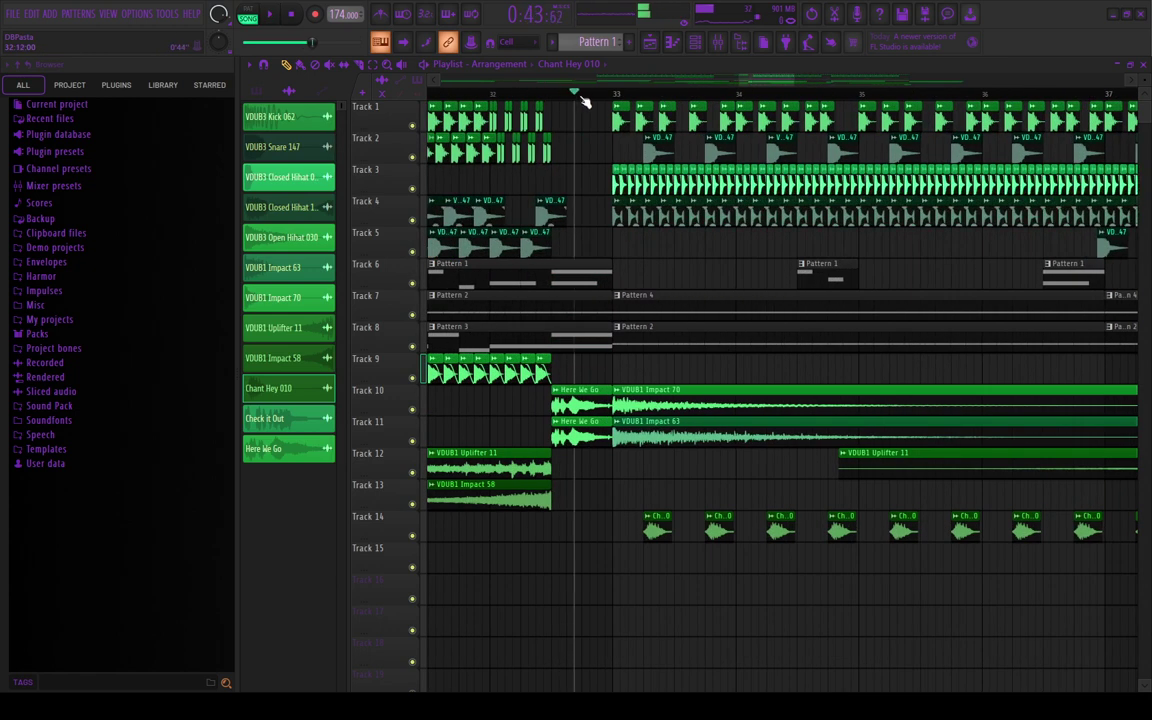
drag(586, 98, 545, 108)
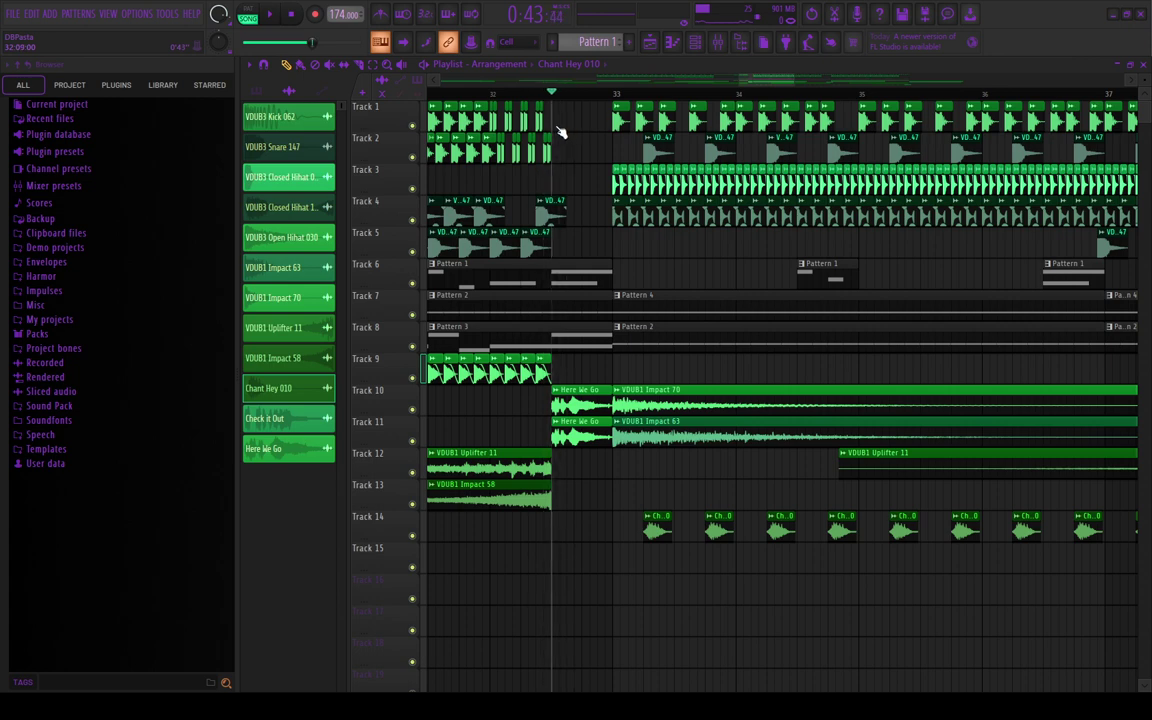
drag(565, 146, 573, 146)
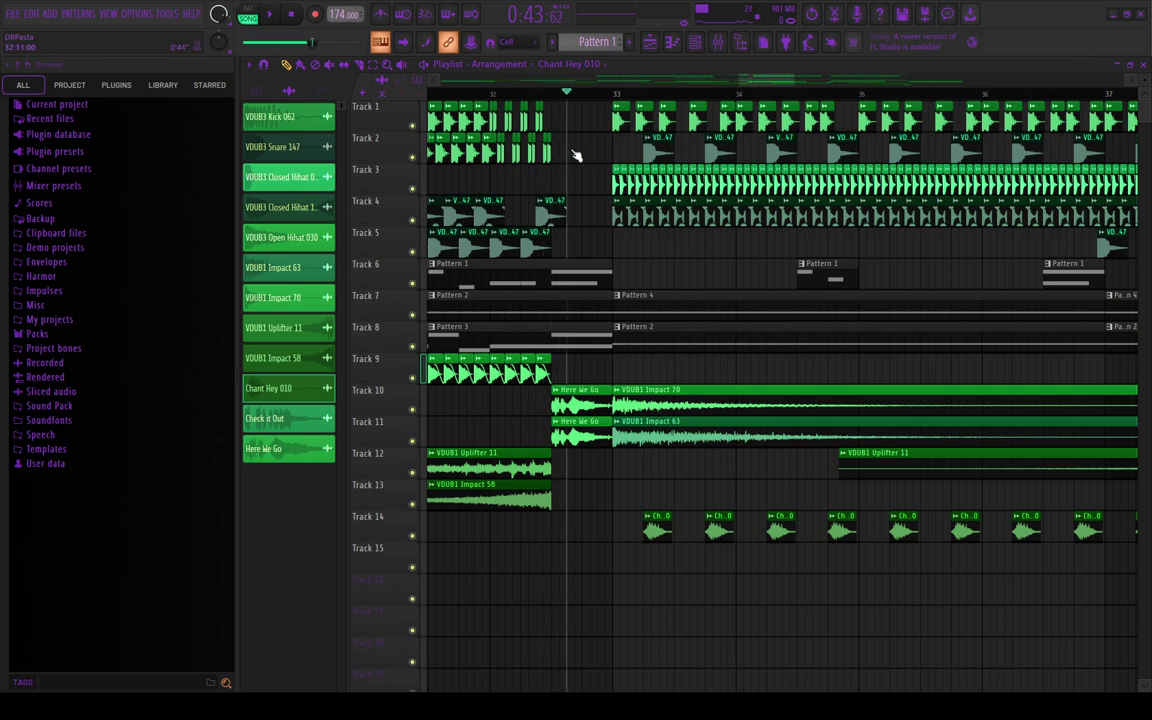
mouse_move(578, 162)
mouse_down()
mouse_move(561, 167)
mouse_move(594, 177)
mouse_move(560, 177)
mouse_move(590, 183)
mouse_up()
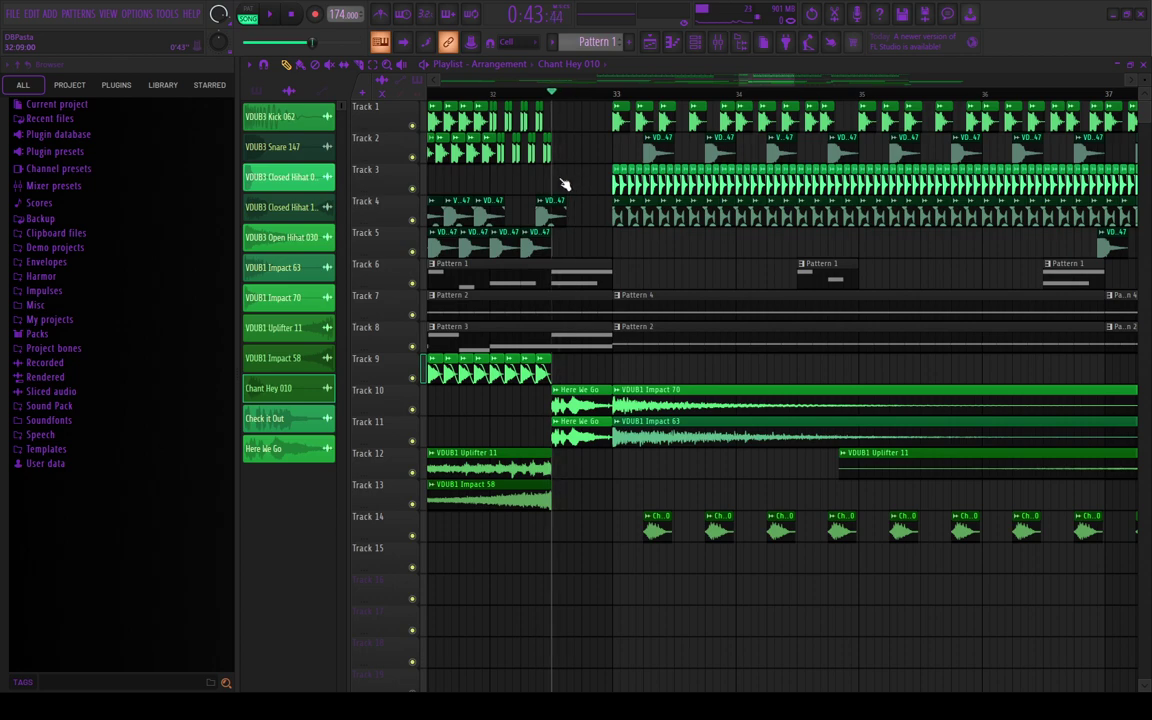
Step: Move the playhead through the second drop between bars 33 and 49 to examine its two halves, ending near bar 41
scroll(562, 186, down, 8)
scroll(646, 274, up, 5)
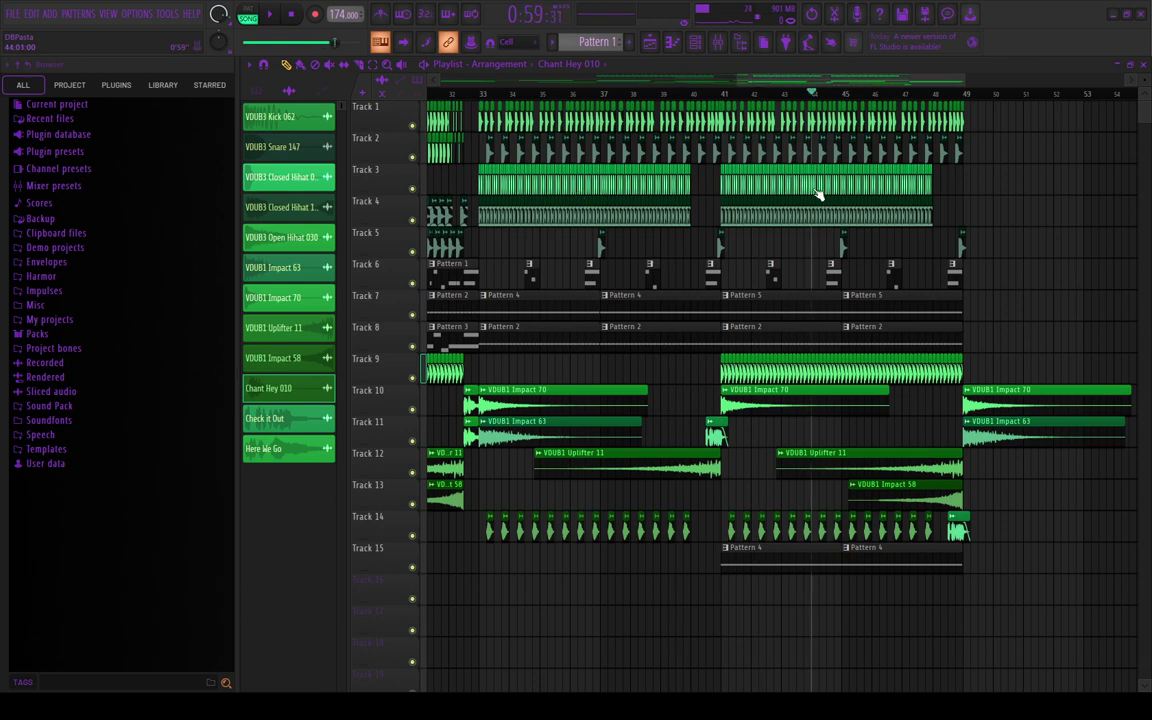
drag(935, 236, 673, 357)
drag(677, 461, 815, 258)
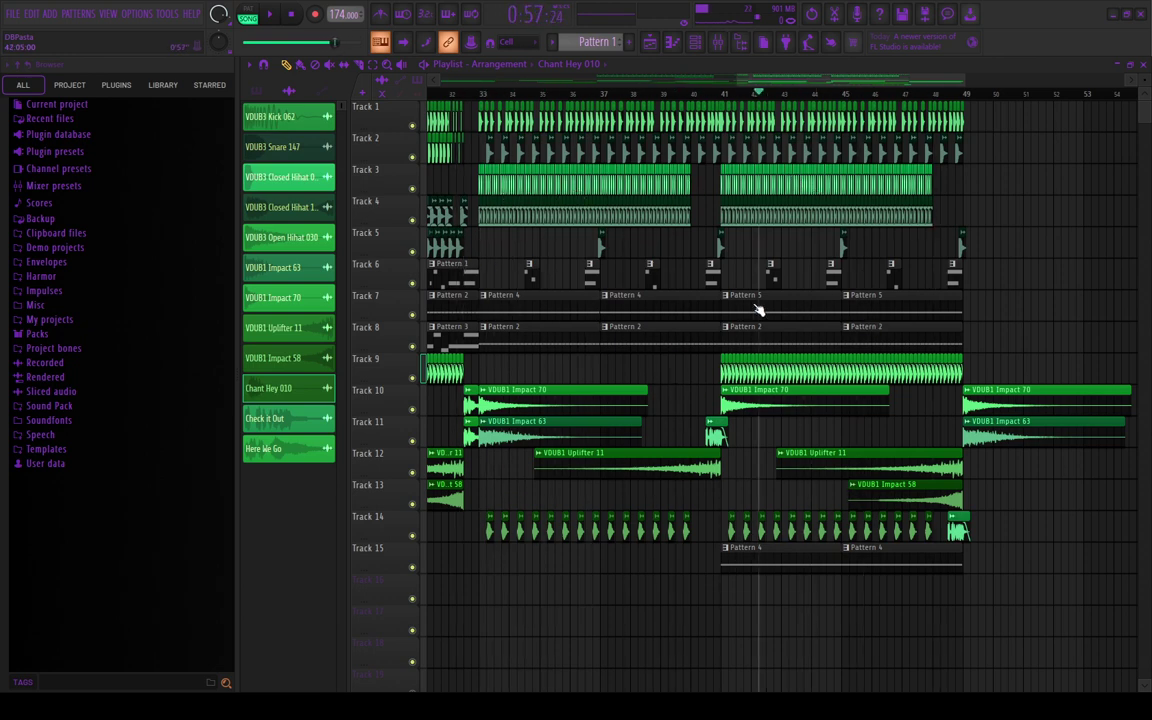
drag(758, 310, 752, 370)
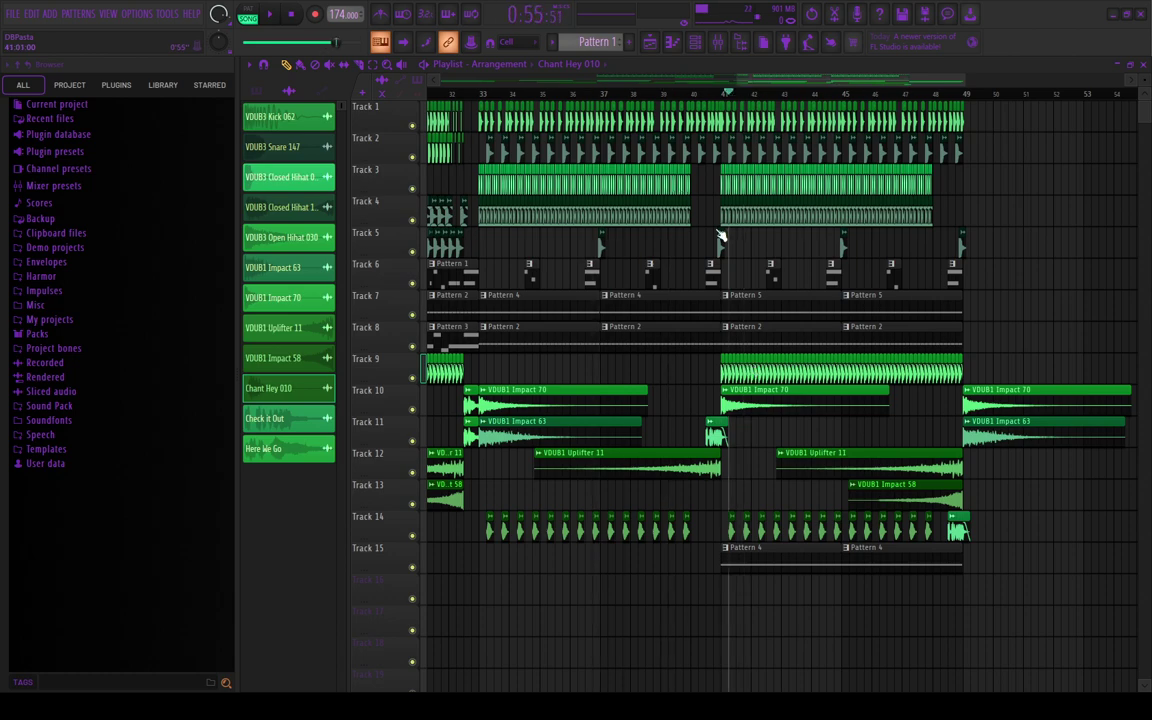
Step: Move the playhead through the second half of the drop, show the whole arrangement from bar 1, and return the playhead to the start
drag(880, 250, 783, 352)
scroll(792, 368, down, 5)
scroll(885, 330, up, 2)
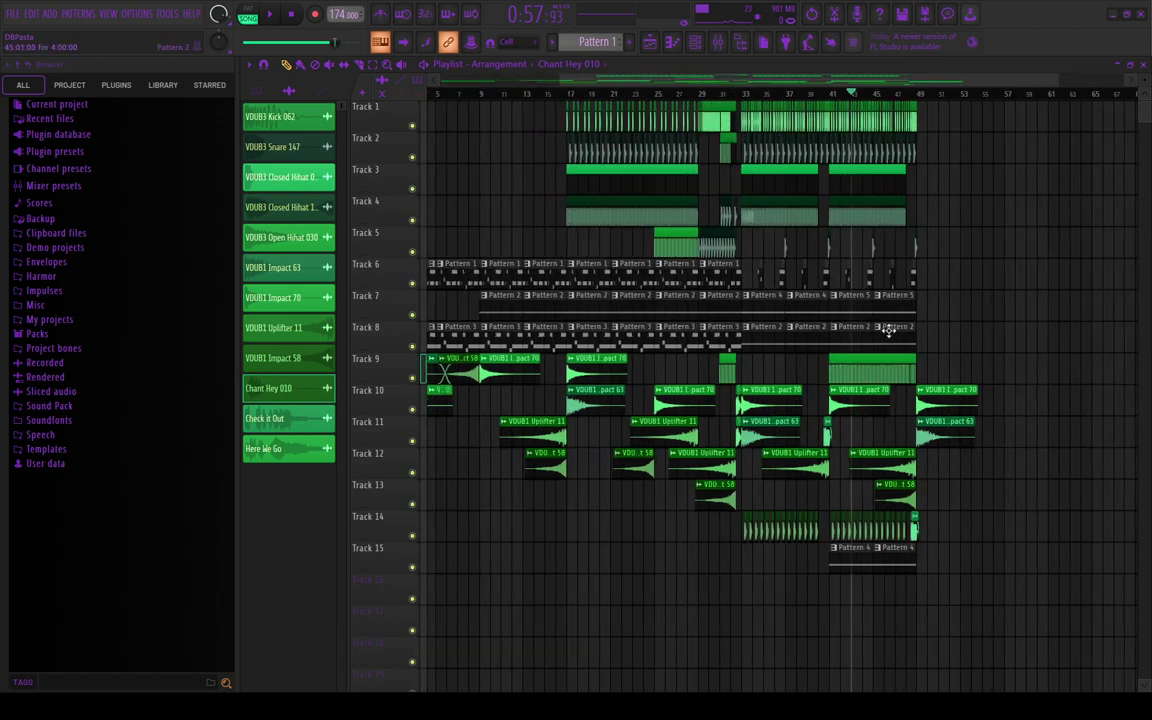
scroll(915, 310, down, 2)
scroll(937, 292, down, 1)
click(450, 96)
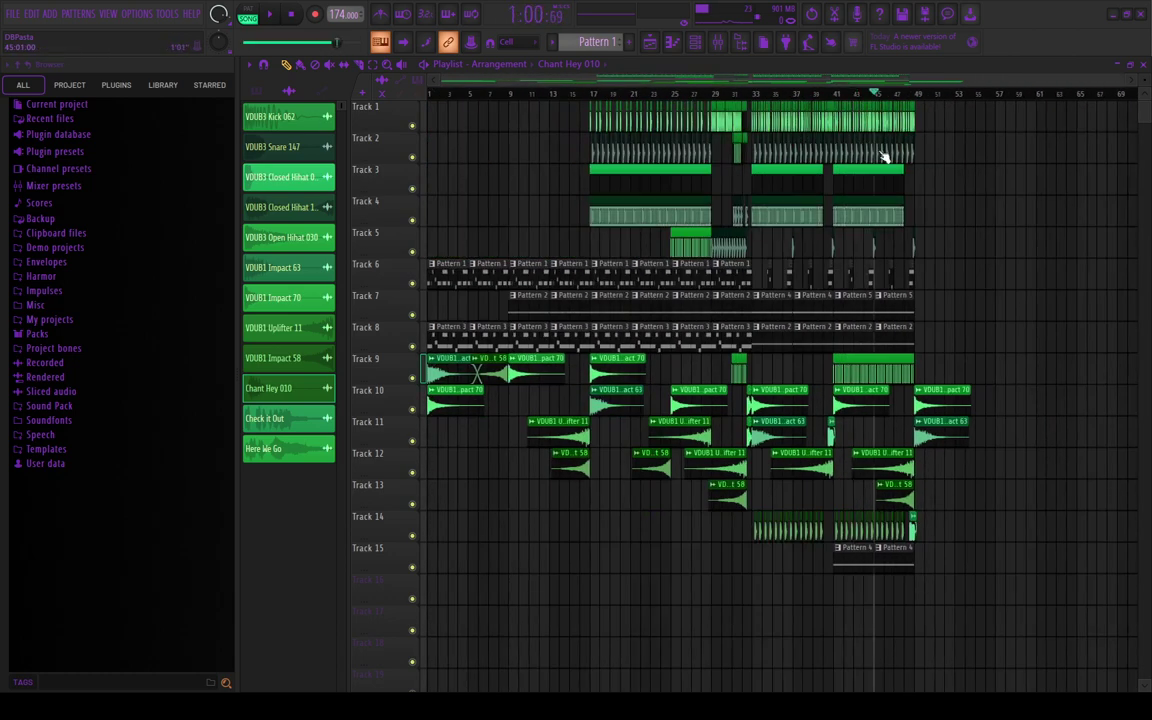
drag(884, 157, 557, 184)
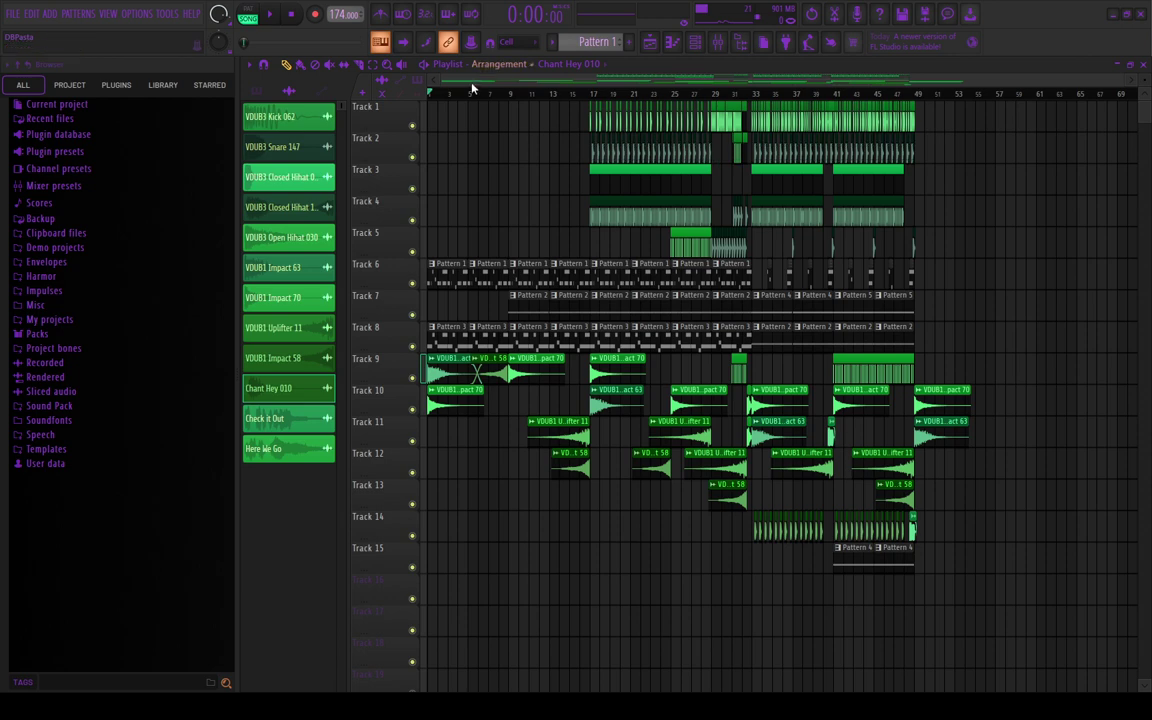
Step: Sweep the playhead back and forth across the intro, first drop, build-up and second drop to review the full structure, ending at bar 1
drag(472, 84, 372, 103)
drag(584, 93, 860, 150)
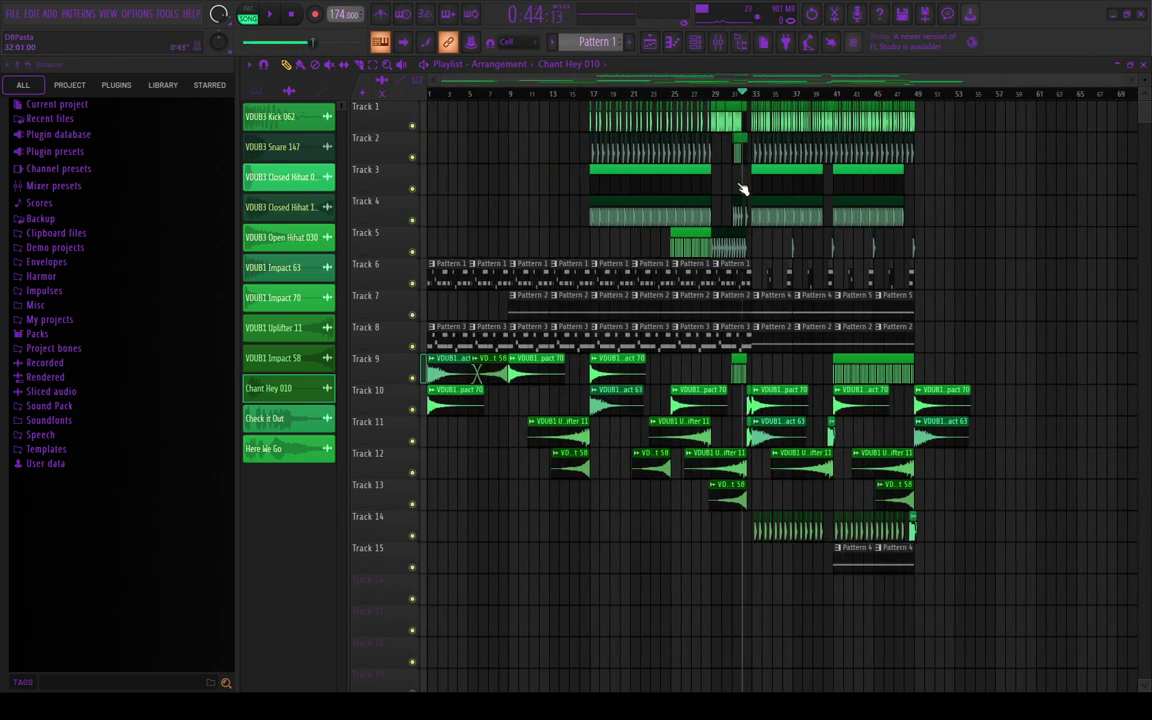
drag(743, 188, 800, 318)
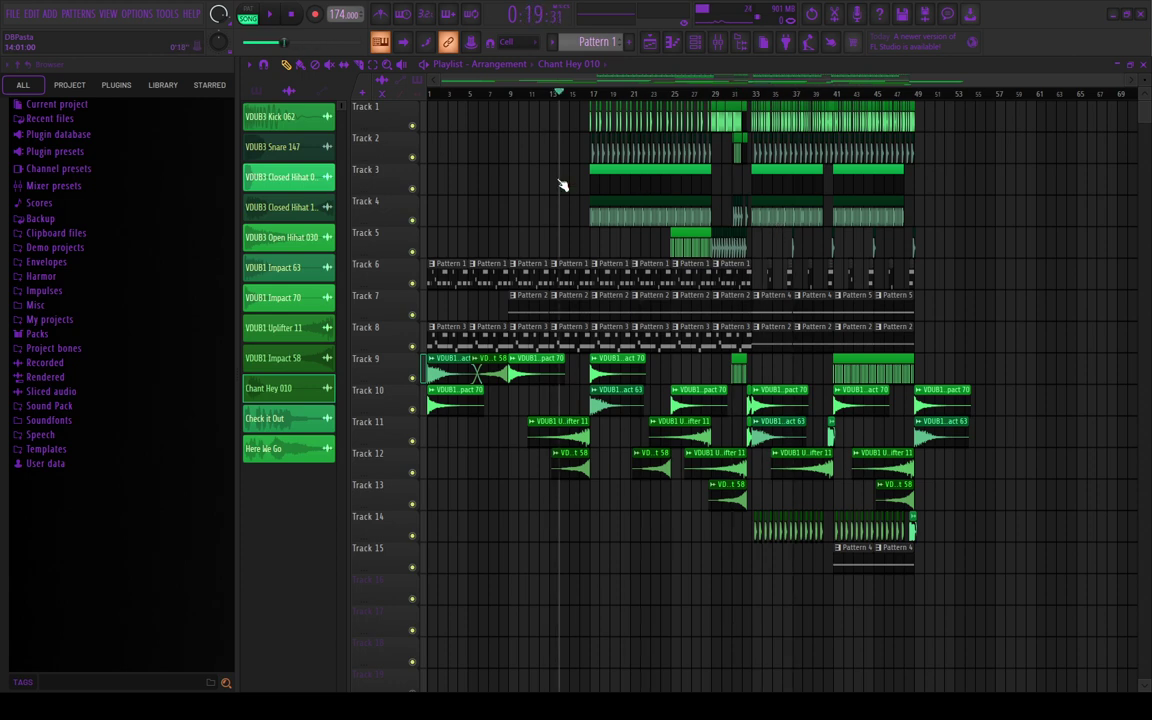
drag(1107, 218, 7, 260)
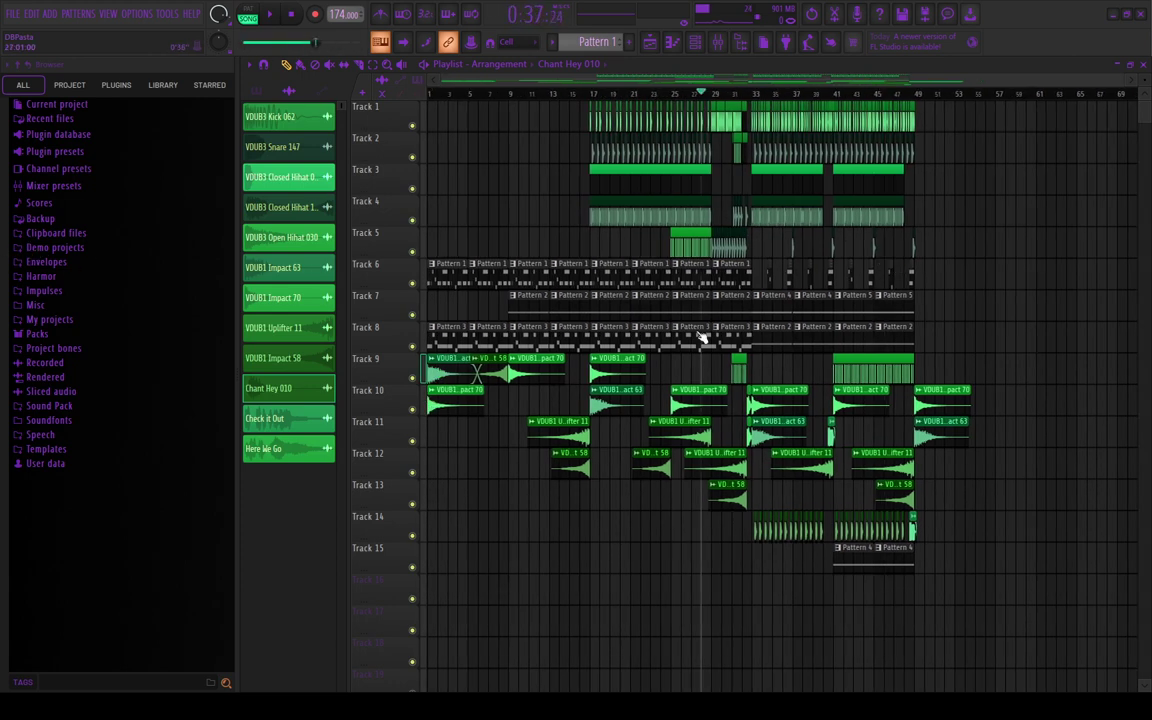
drag(703, 338, 800, 183)
drag(882, 353, 160, 324)
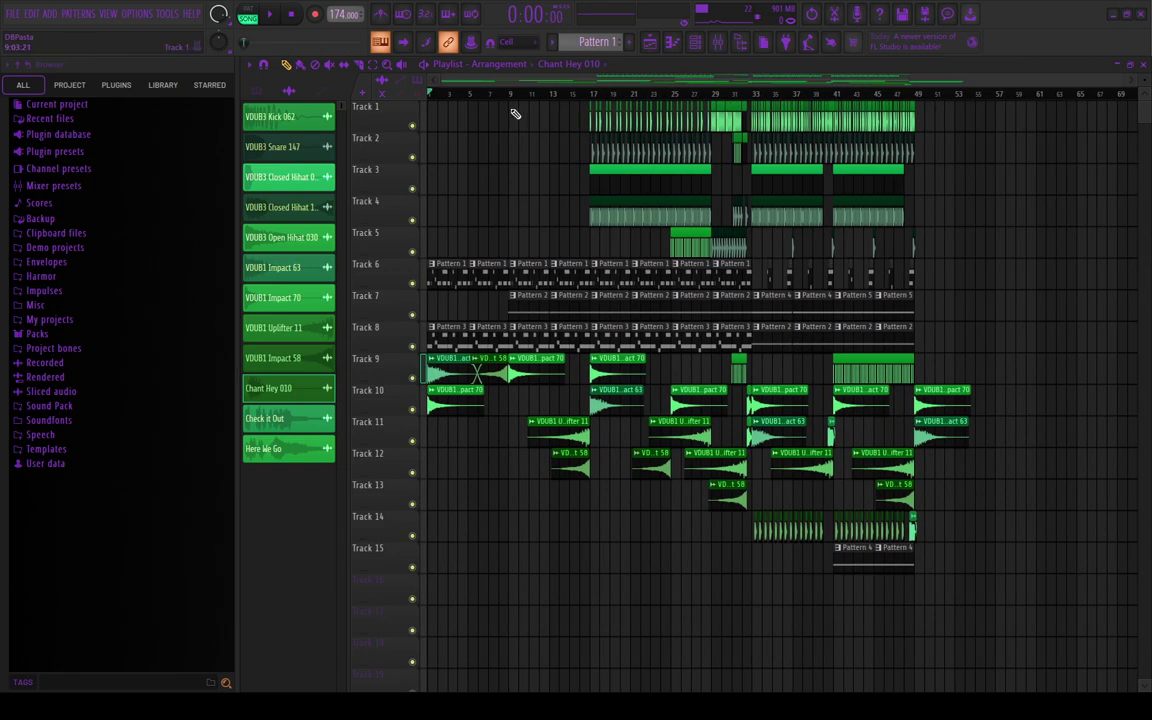